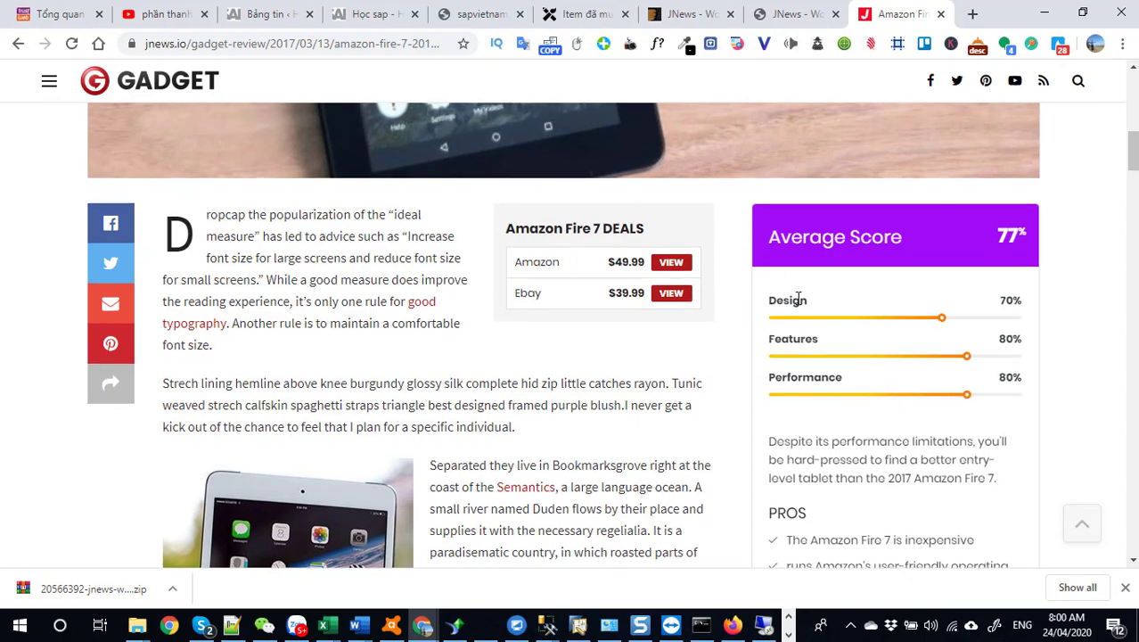
- Look over the Amazon Fire 7 review demo page and the gallery of ready-to-use JNews theme demos
{"action": "scroll", "coordinate": [403, 447], "scroll_direction": "down", "scroll_amount": 1}
{"action": "scroll", "coordinate": [403, 447], "scroll_direction": "down", "scroll_amount": 9}
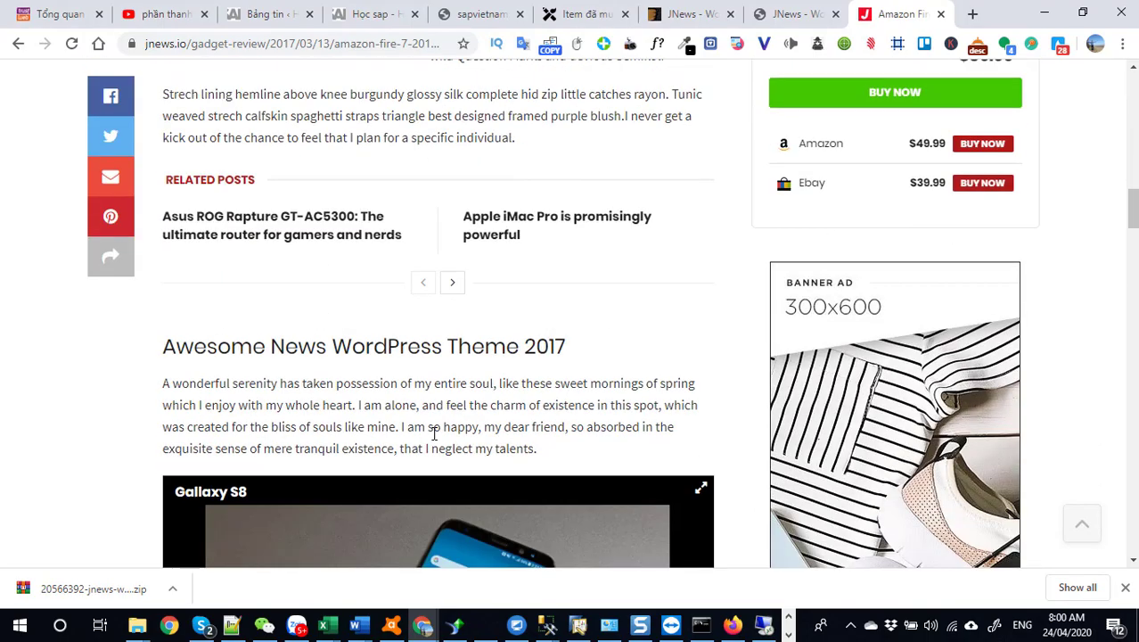
{"action": "scroll", "coordinate": [821, 387], "scroll_direction": "up", "scroll_amount": 6}
{"action": "scroll", "coordinate": [851, 378], "scroll_direction": "up", "scroll_amount": 1}
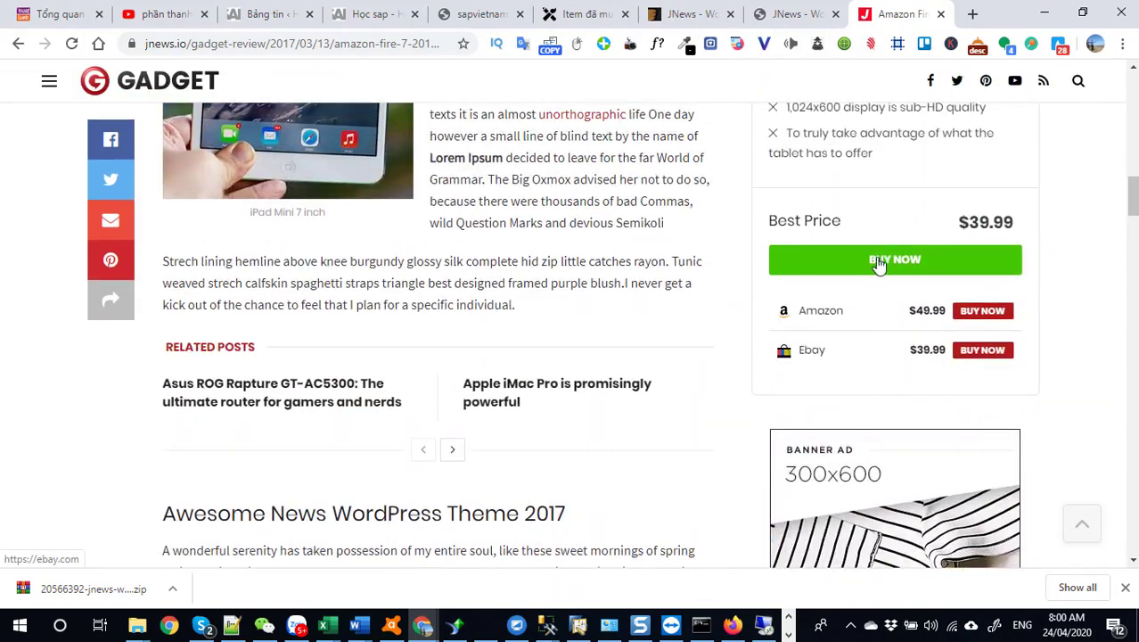
{"action": "left_click", "coordinate": [786, 19]}
{"action": "scroll", "coordinate": [321, 334], "scroll_direction": "up", "scroll_amount": 15}
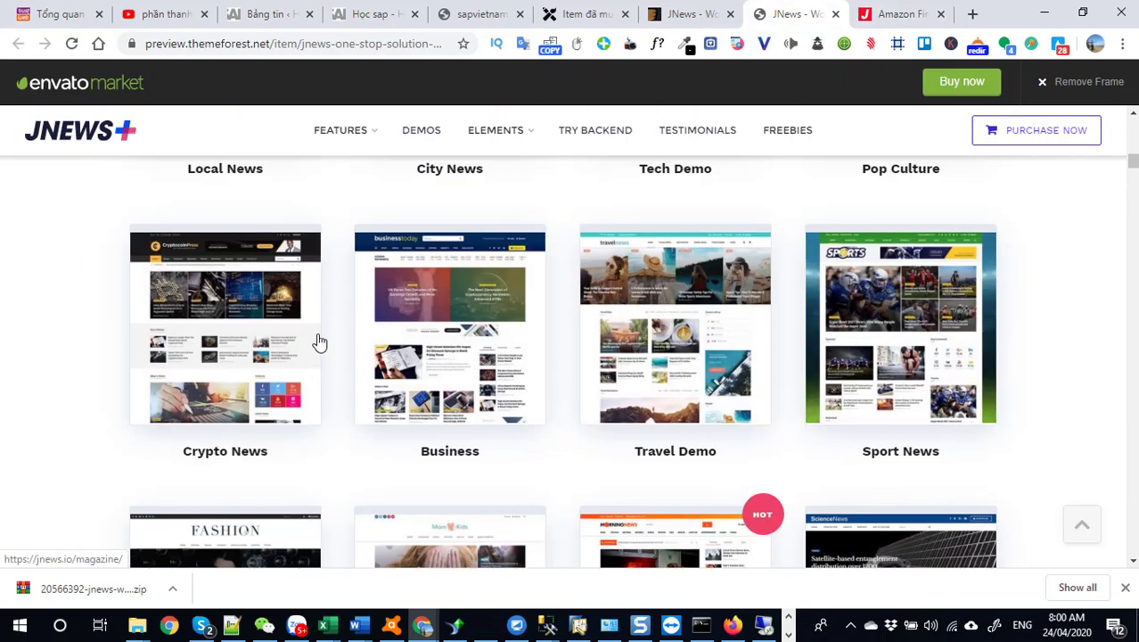
{"action": "scroll", "coordinate": [424, 355], "scroll_direction": "up", "scroll_amount": 10}
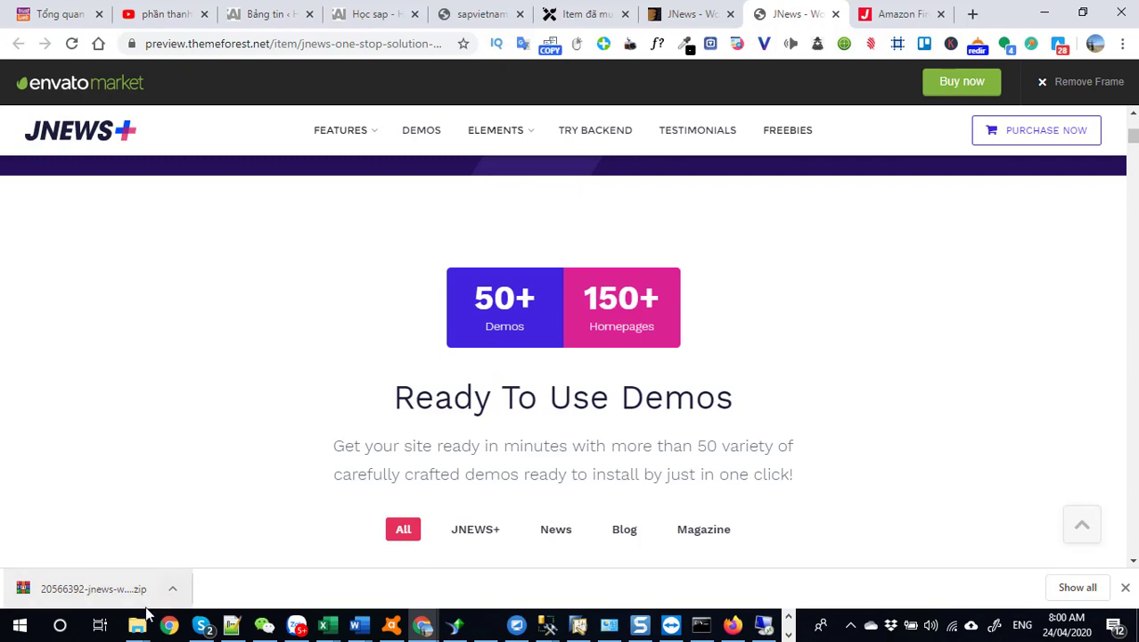
- Check the extracted JNews theme folder in File Explorer, then return to the JNews preview page in Chrome and view its feature list
{"action": "mouse_move", "coordinate": [147, 627]}
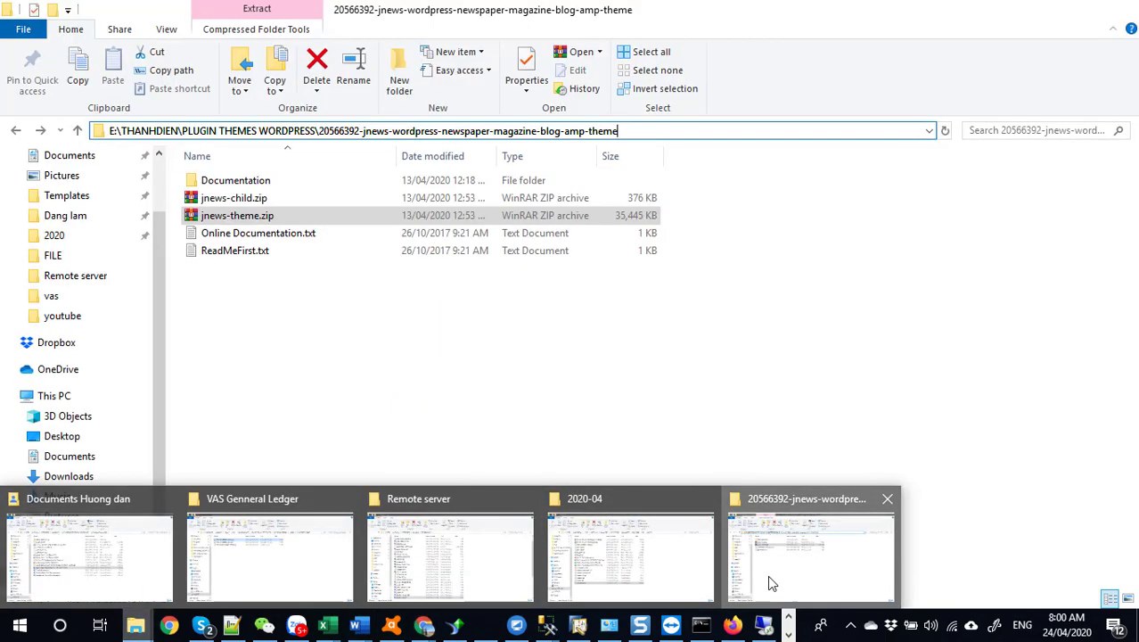
{"action": "left_click", "coordinate": [767, 575]}
{"action": "left_click", "coordinate": [783, 130]}
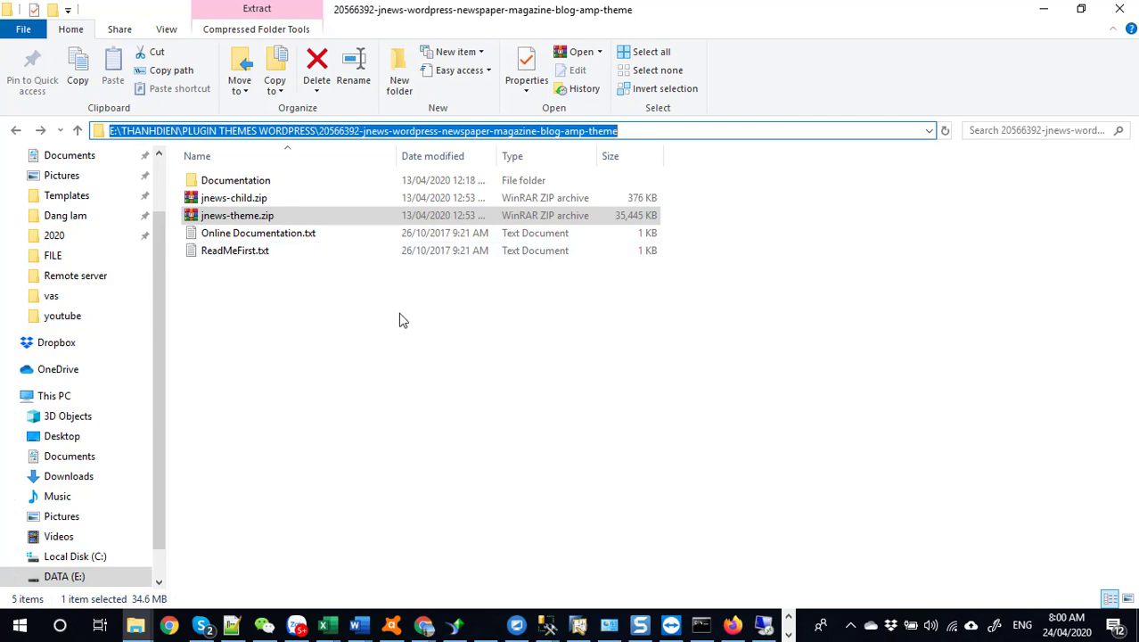
{"action": "left_click", "coordinate": [1041, 11]}
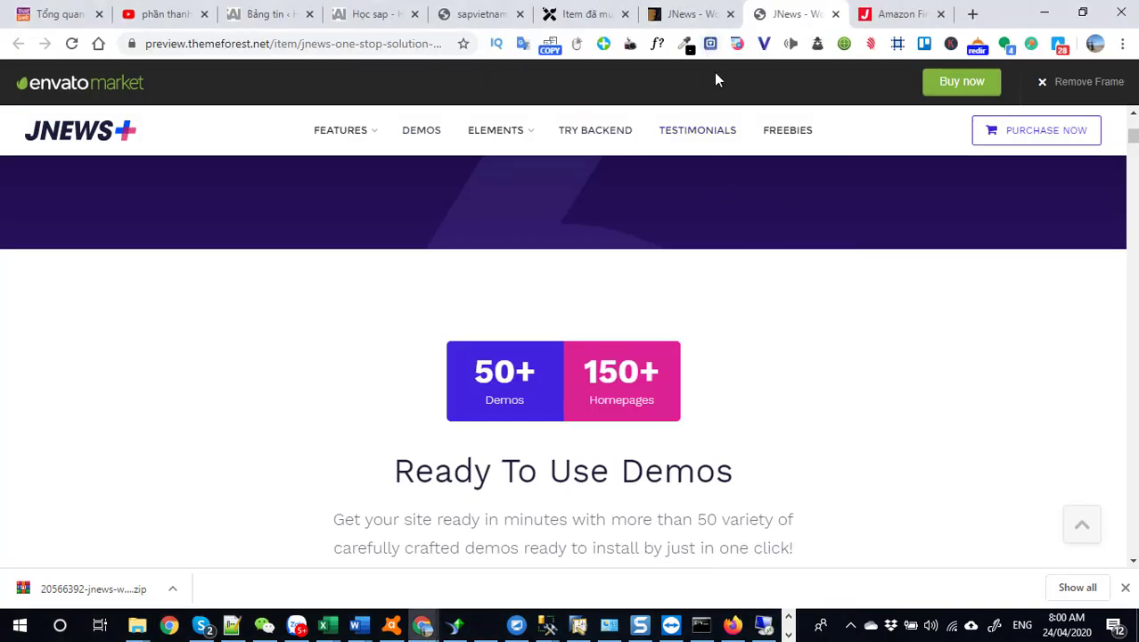
{"action": "scroll", "coordinate": [713, 72], "scroll_direction": "down", "scroll_amount": 1}
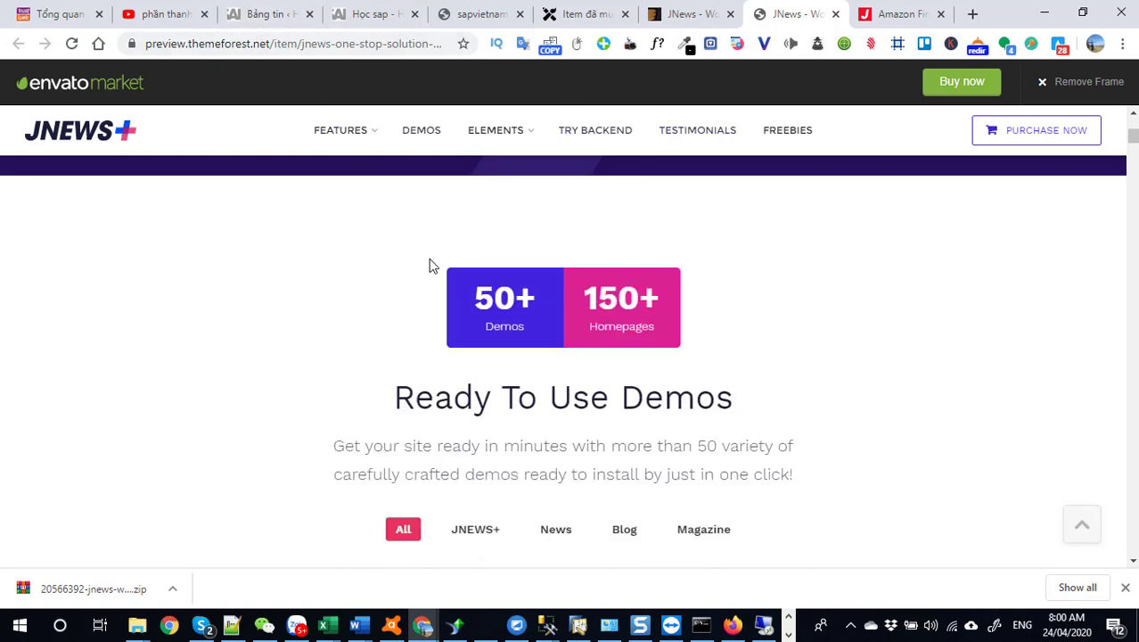
{"action": "mouse_move", "coordinate": [322, 127]}
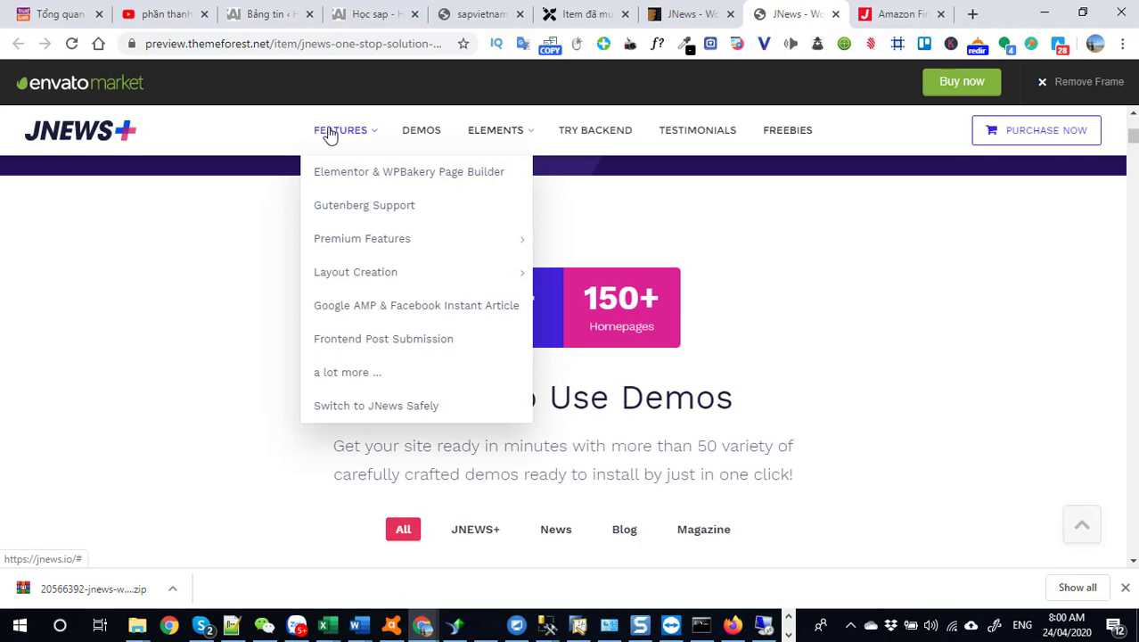
- Review the current hocsap.com homepage from its header down to its article sections
{"action": "left_click", "coordinate": [262, 16]}
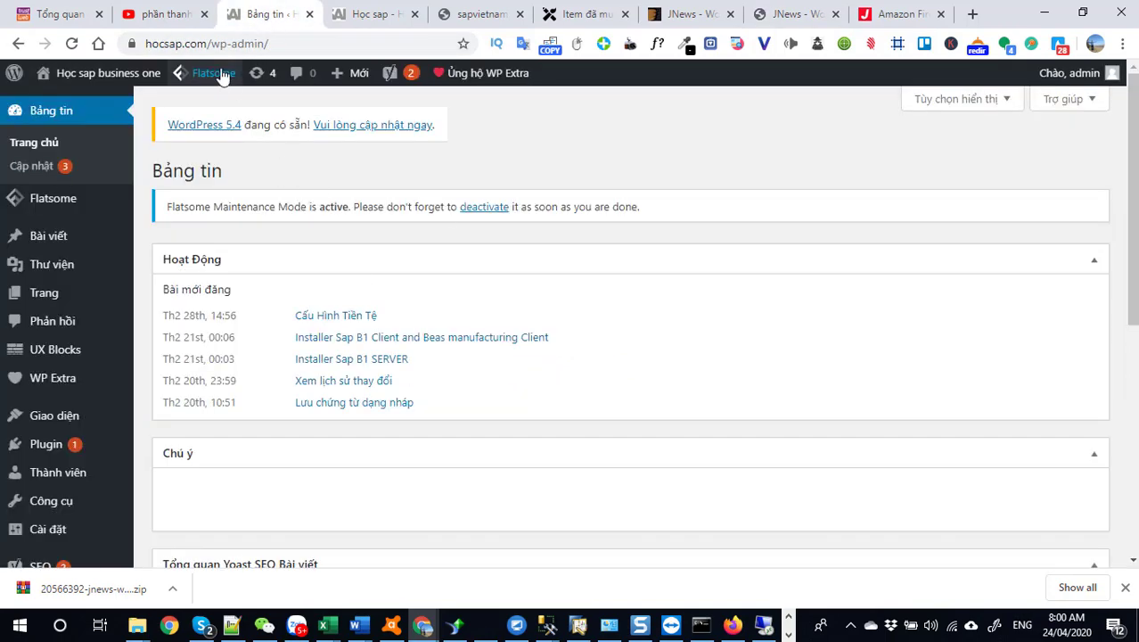
{"action": "mouse_move", "coordinate": [191, 70]}
{"action": "left_click", "coordinate": [375, 15]}
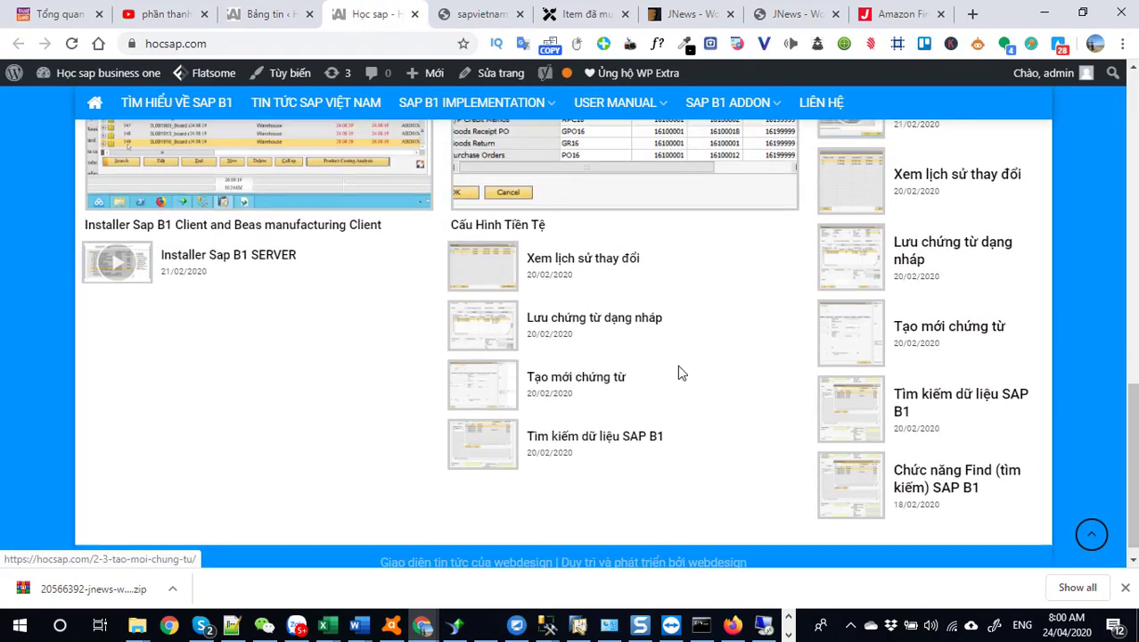
{"action": "scroll", "coordinate": [680, 374], "scroll_direction": "down", "scroll_amount": 10}
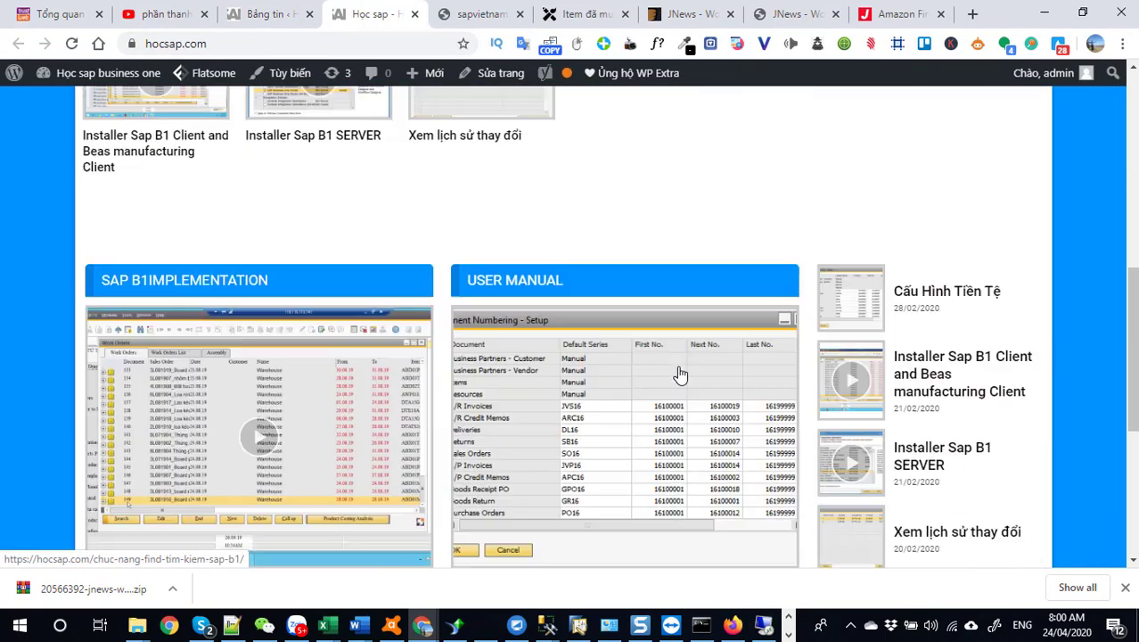
{"action": "scroll", "coordinate": [680, 374], "scroll_direction": "up", "scroll_amount": 10}
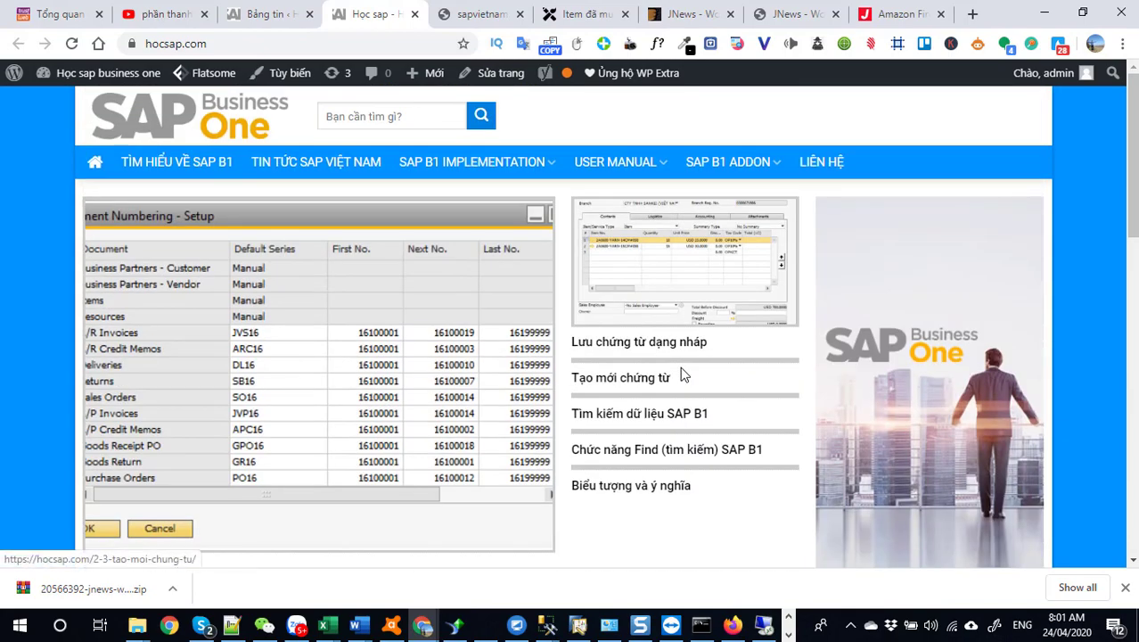
{"action": "scroll", "coordinate": [682, 374], "scroll_direction": "down", "scroll_amount": 10}
{"action": "scroll", "coordinate": [686, 367], "scroll_direction": "up", "scroll_amount": 5}
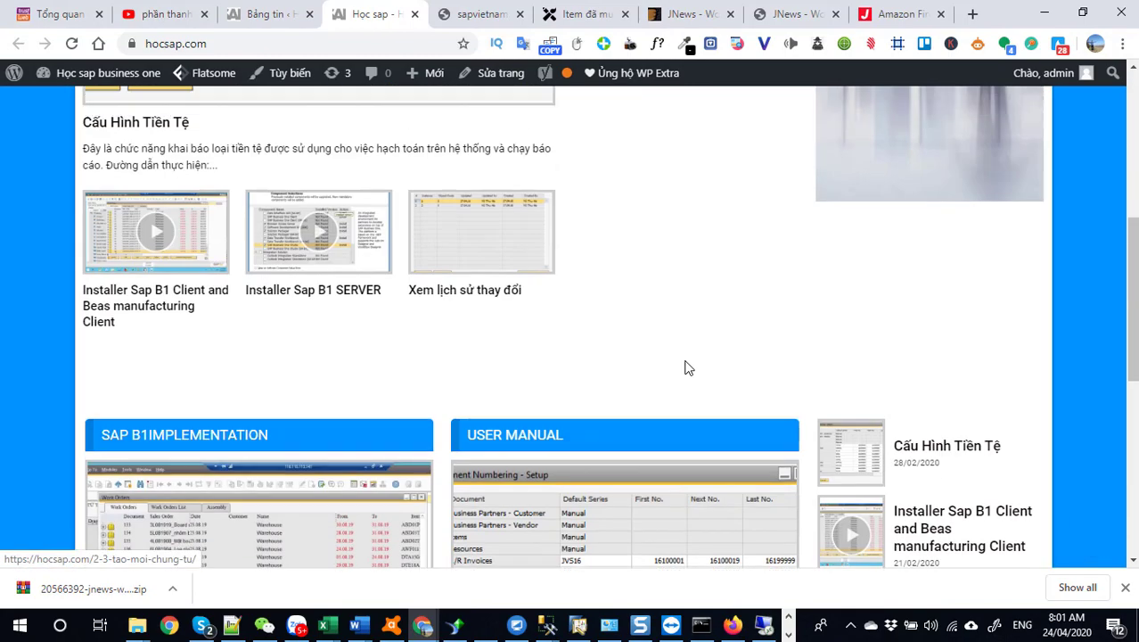
{"action": "scroll", "coordinate": [686, 367], "scroll_direction": "up", "scroll_amount": 5}
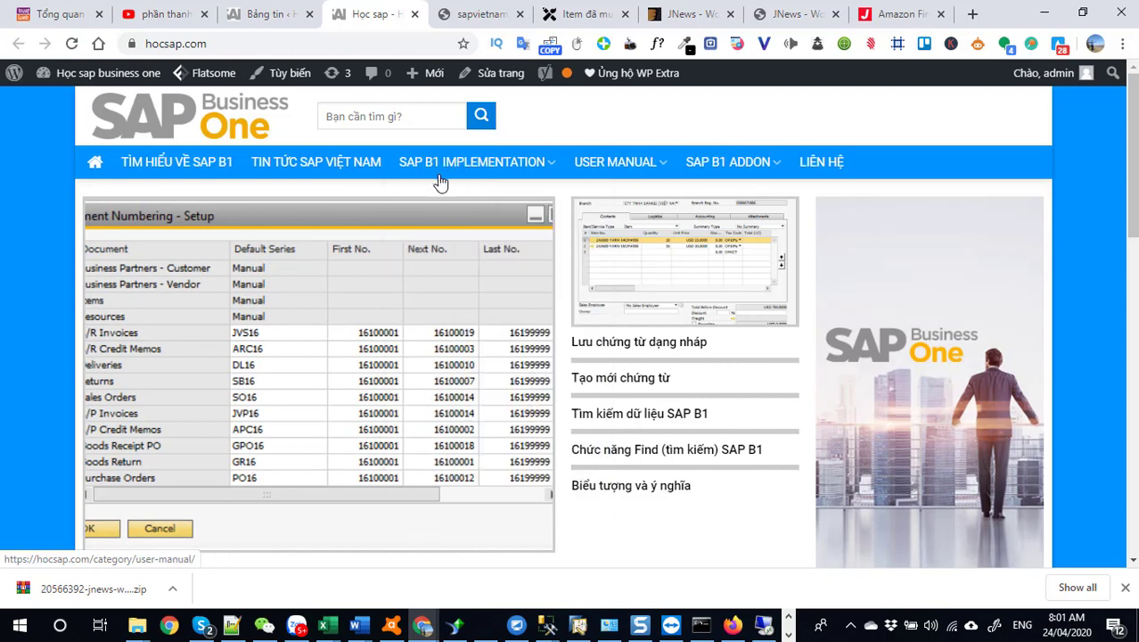
- Open the general settings page in the hocsap.com WordPress admin
{"action": "left_click", "coordinate": [290, 15]}
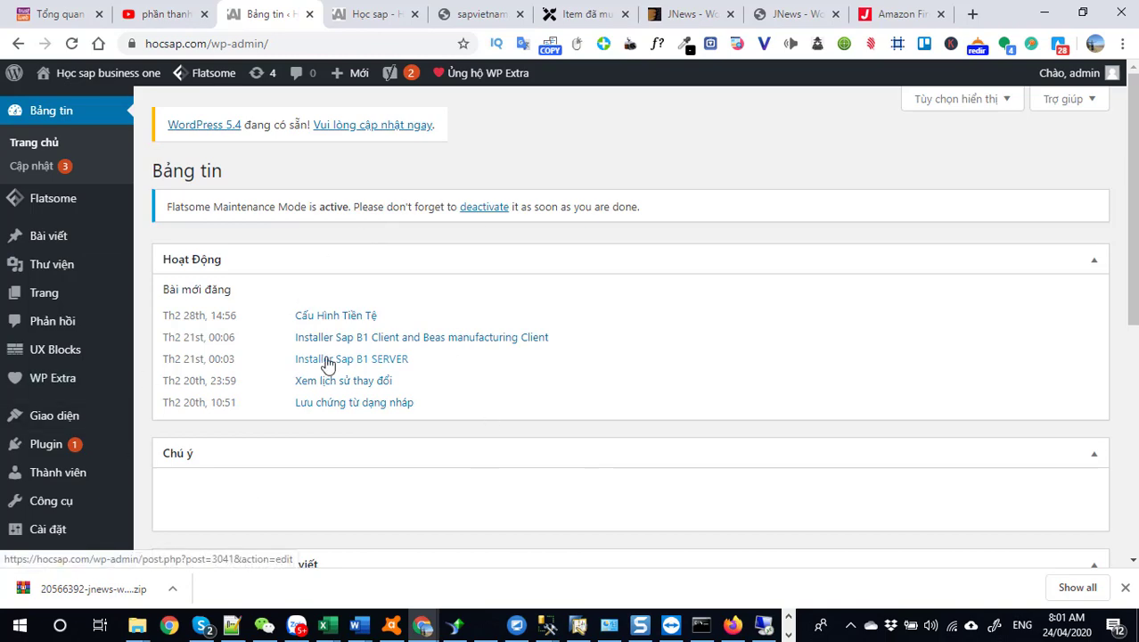
{"action": "scroll", "coordinate": [56, 375], "scroll_direction": "down", "scroll_amount": 5}
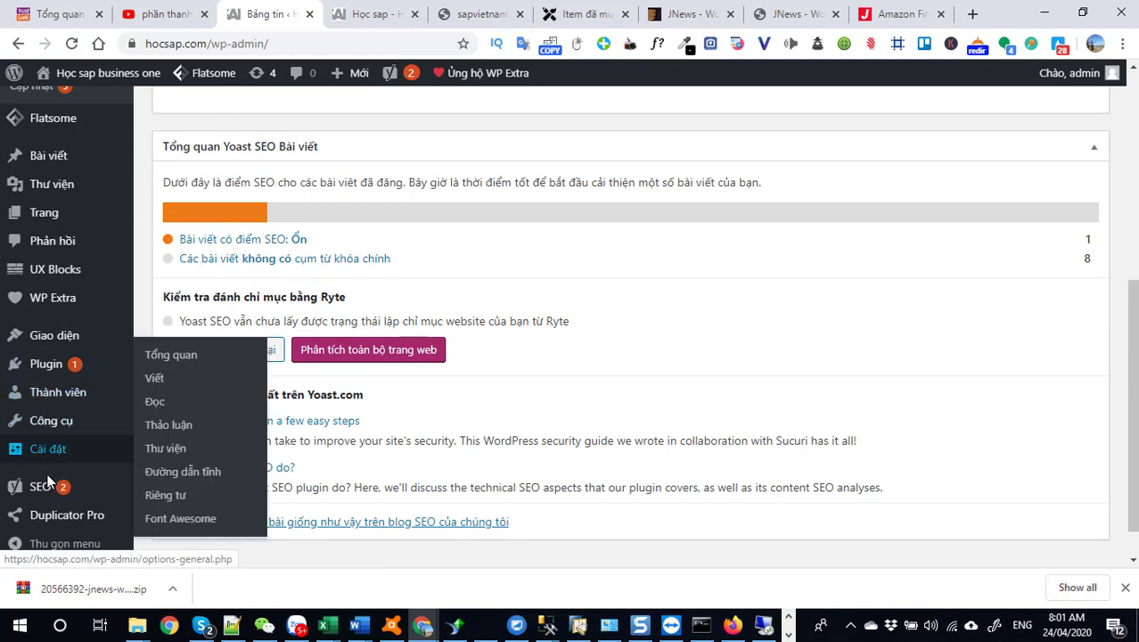
{"action": "mouse_move", "coordinate": [51, 342]}
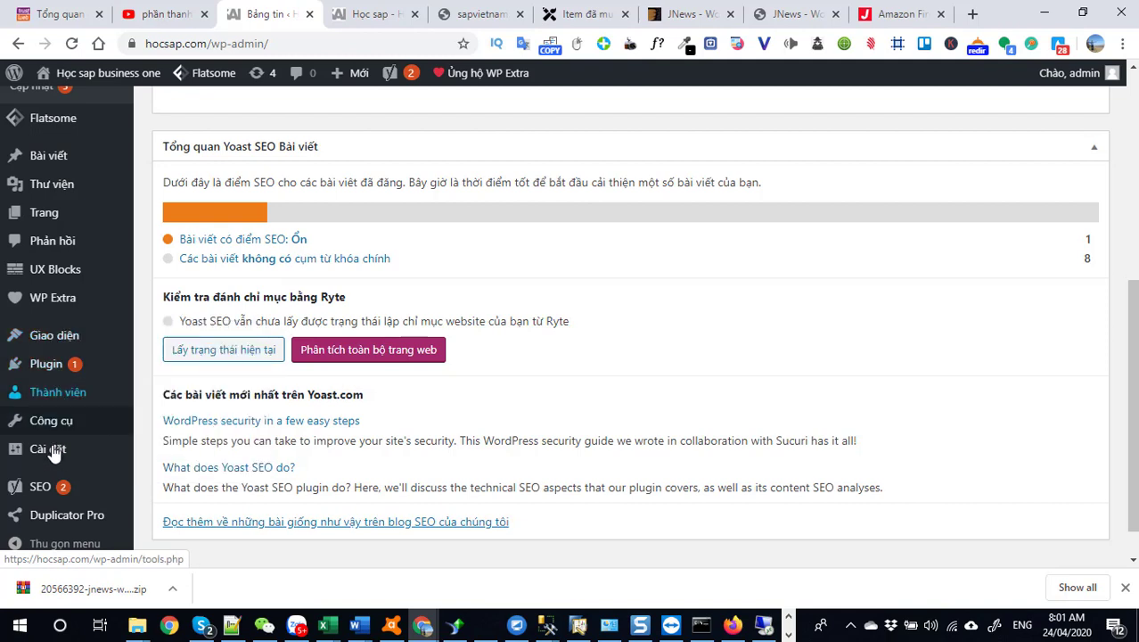
{"action": "mouse_move", "coordinate": [48, 448]}
{"action": "left_click", "coordinate": [154, 356]}
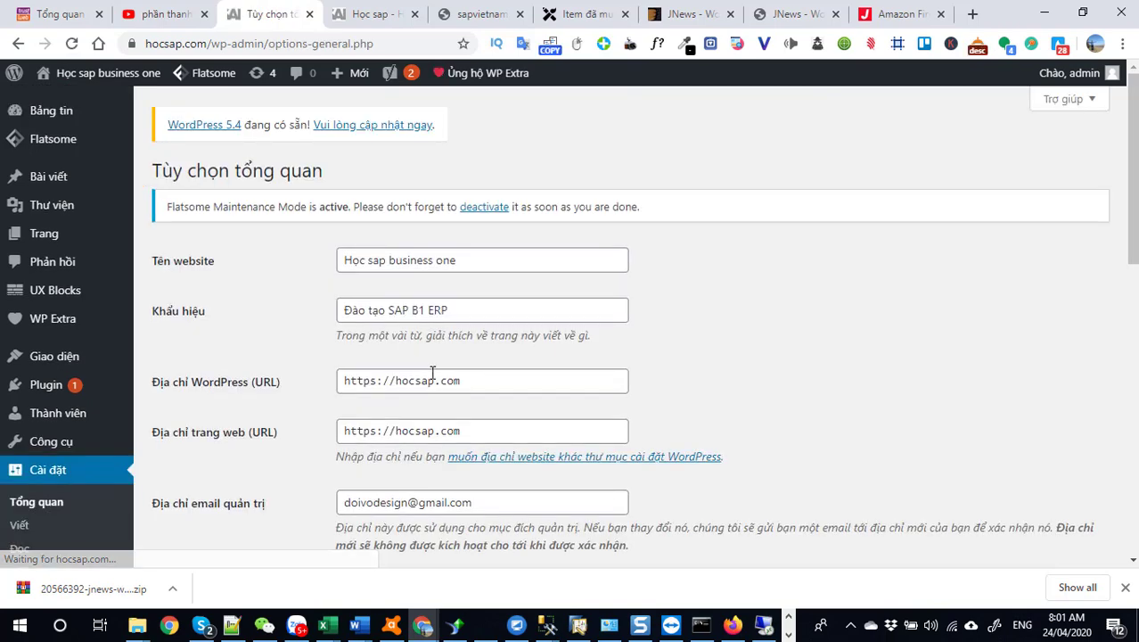
- Set the site language to English (United States) and save the general settings
{"action": "scroll", "coordinate": [431, 396], "scroll_direction": "down", "scroll_amount": 4}
{"action": "scroll", "coordinate": [431, 397], "scroll_direction": "down", "scroll_amount": 2}
{"action": "scroll", "coordinate": [431, 393], "scroll_direction": "up", "scroll_amount": 2}
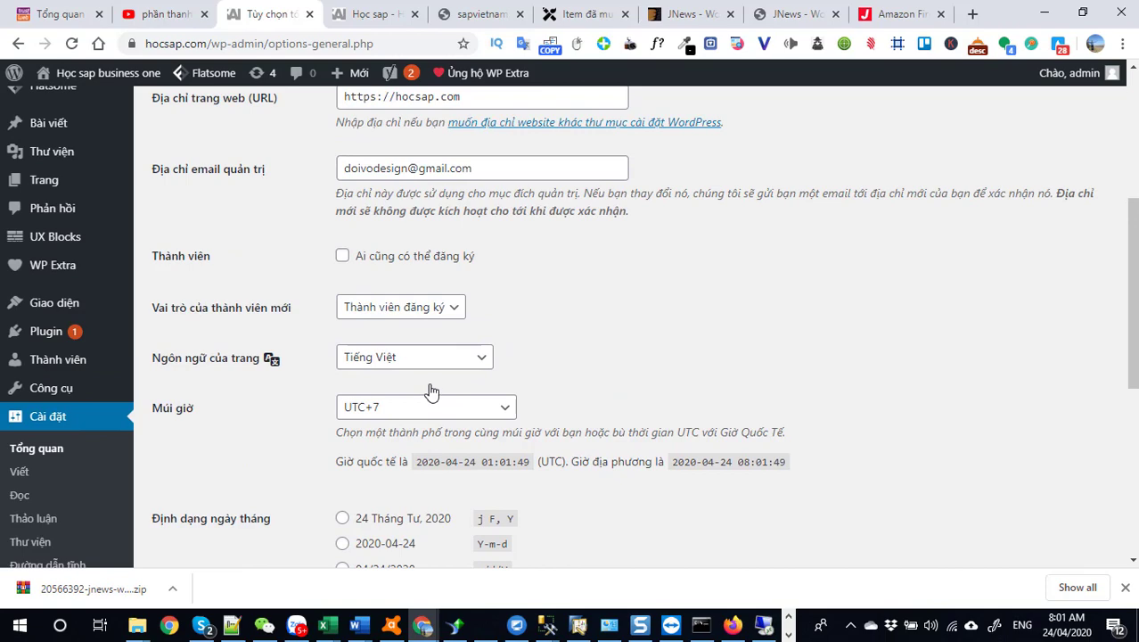
{"action": "left_click", "coordinate": [431, 361]}
{"action": "left_click", "coordinate": [398, 30]}
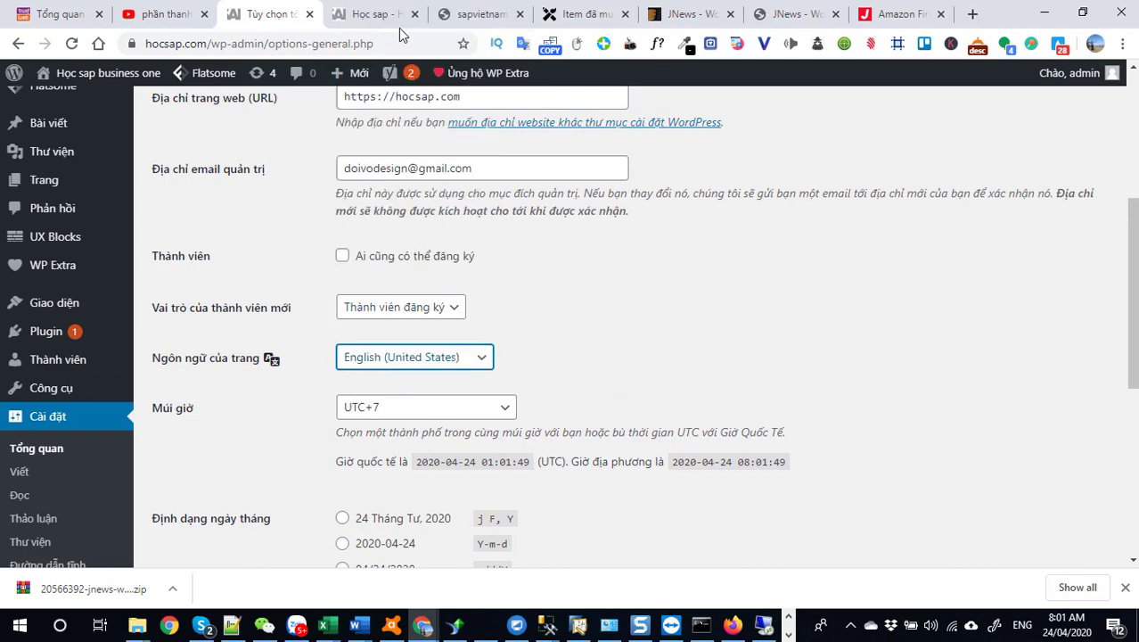
{"action": "scroll", "coordinate": [356, 312], "scroll_direction": "down", "scroll_amount": 5}
{"action": "left_click", "coordinate": [202, 485]}
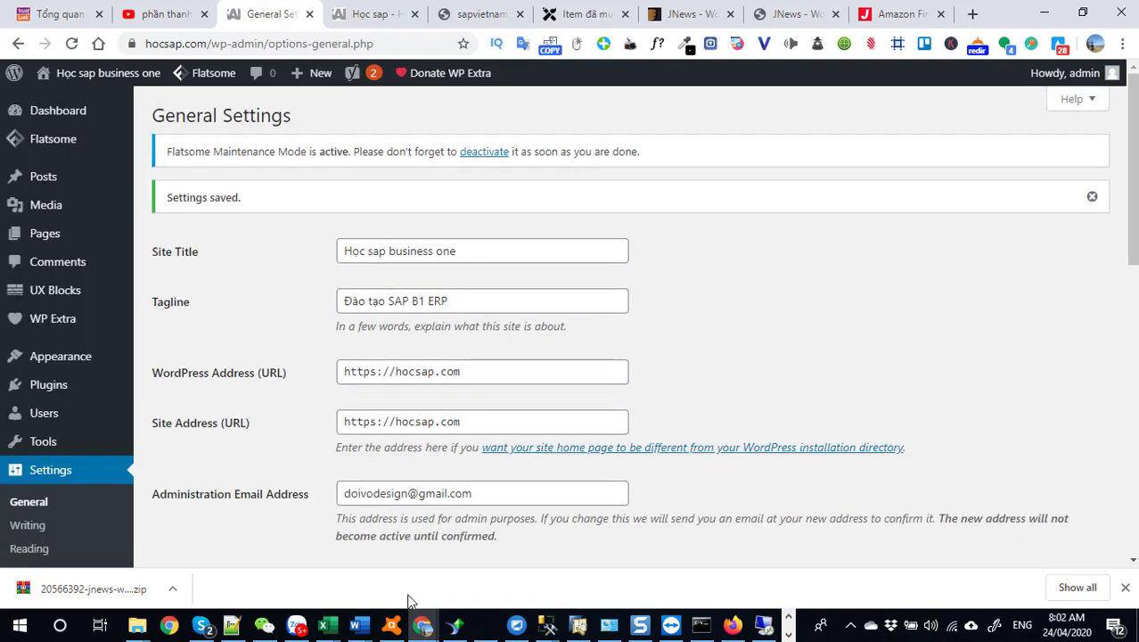
- Open the form for installing a new WordPress theme from an uploaded zip file
{"action": "mouse_move", "coordinate": [51, 366]}
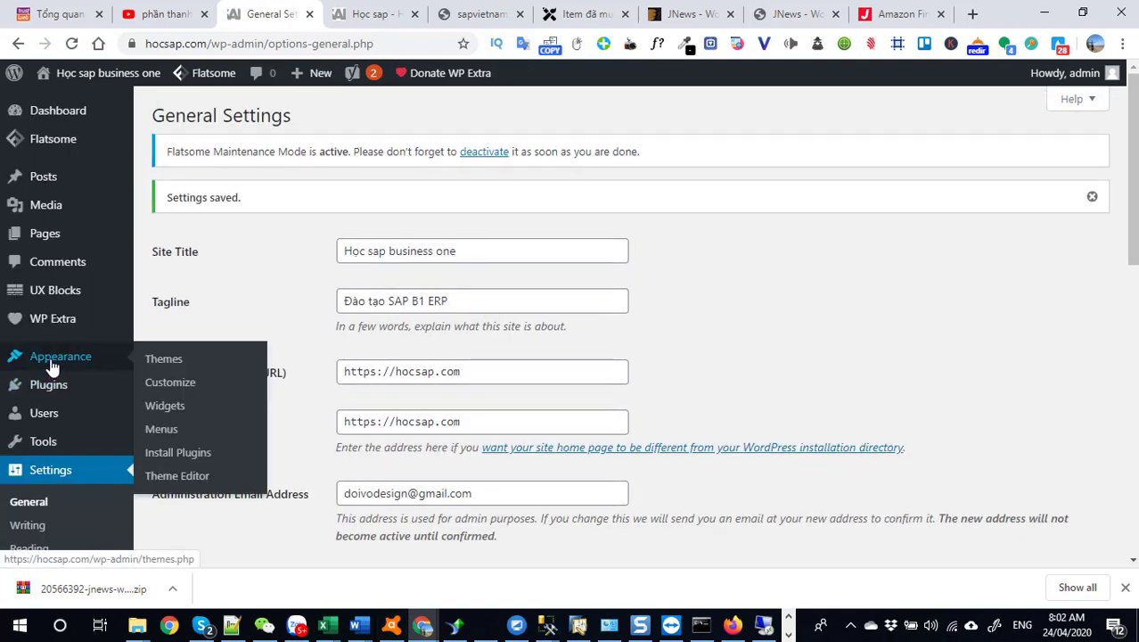
{"action": "left_click", "coordinate": [161, 366]}
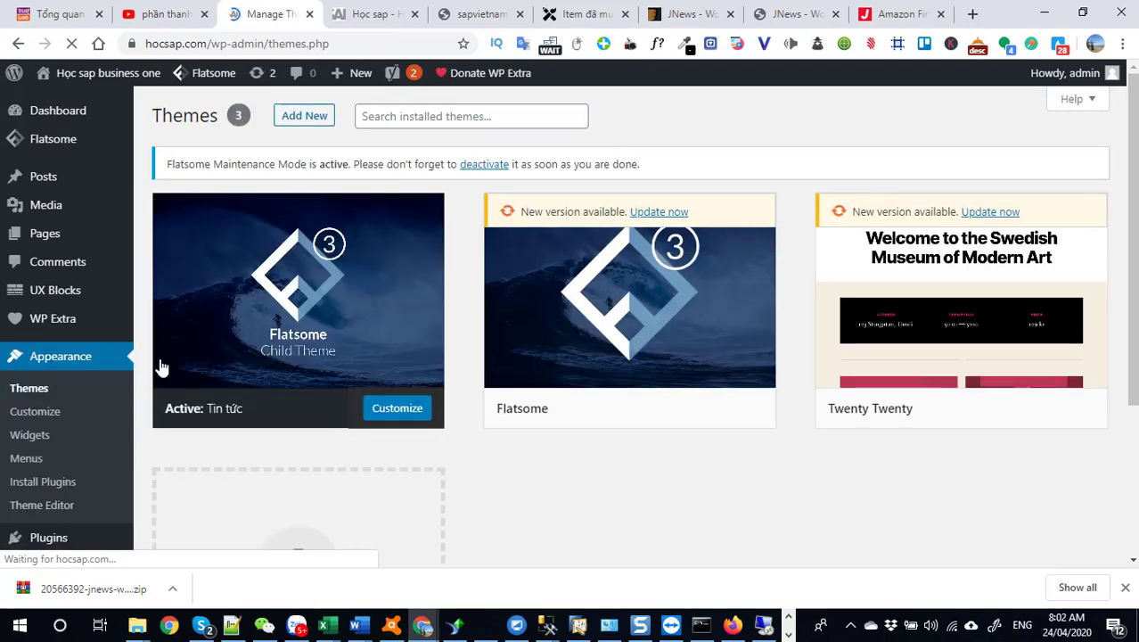
{"action": "left_click", "coordinate": [308, 119]}
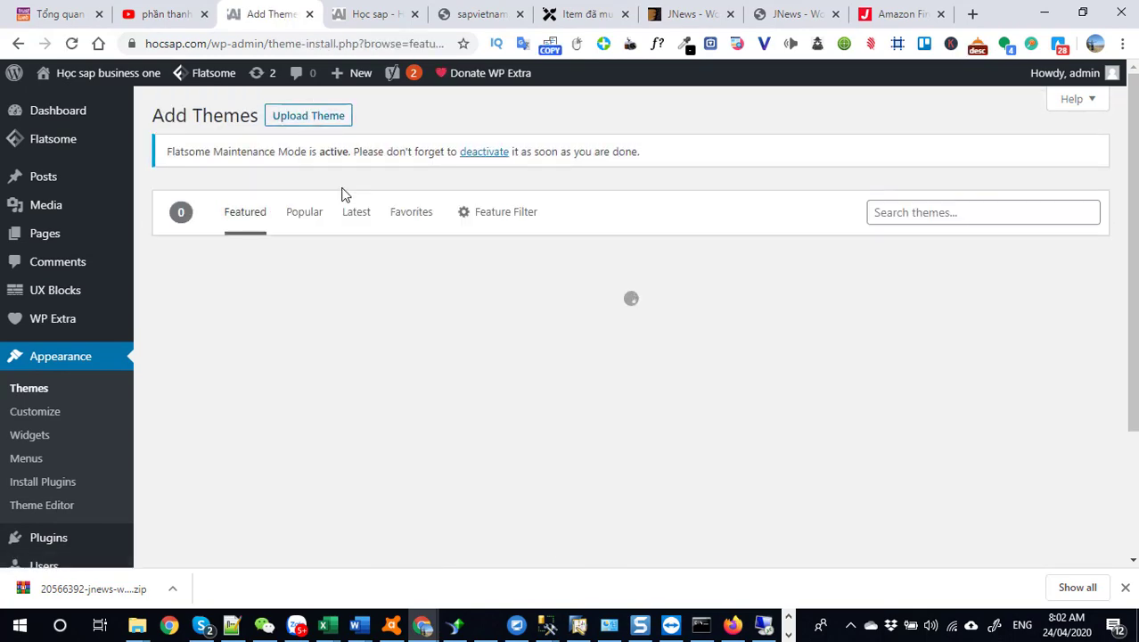
{"action": "left_click", "coordinate": [303, 123]}
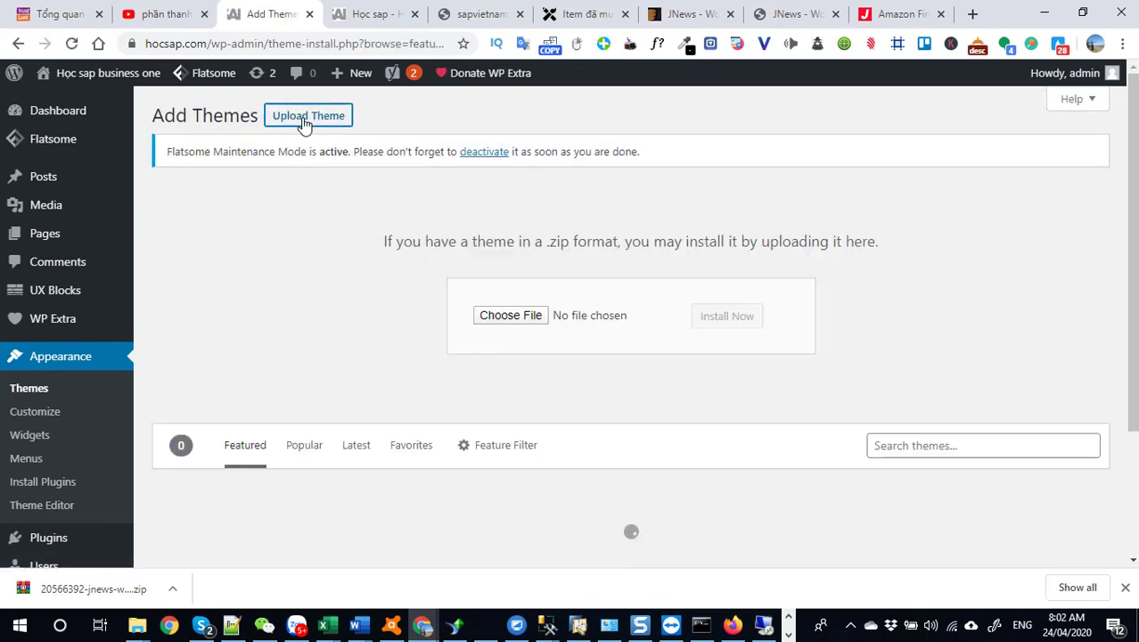
{"action": "left_click", "coordinate": [522, 318]}
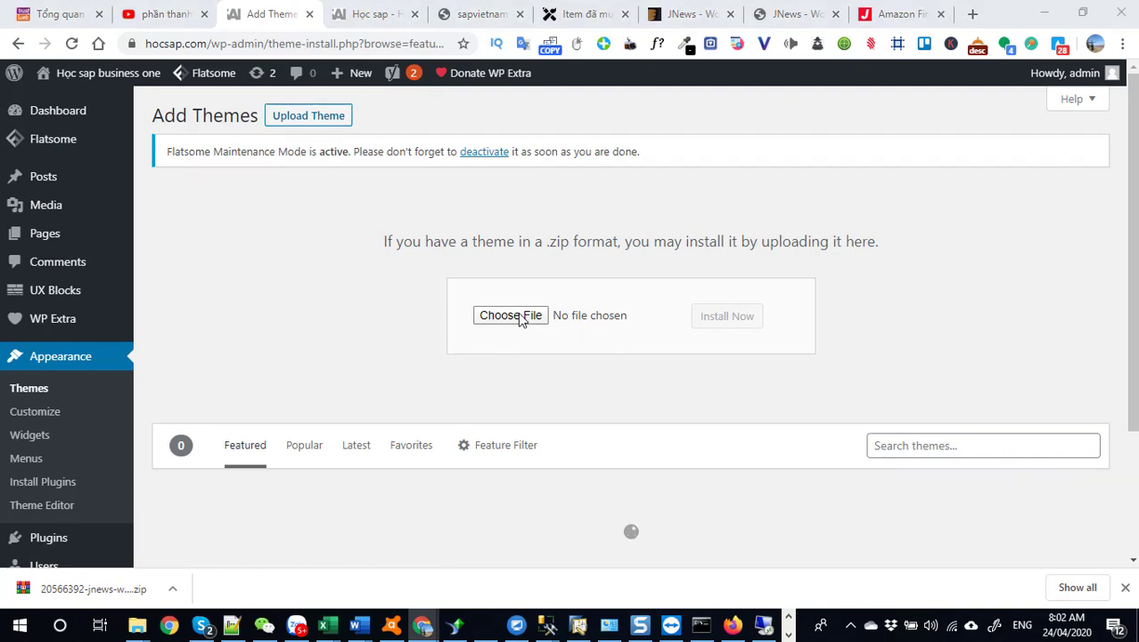
{"action": "mouse_move", "coordinate": [139, 628]}
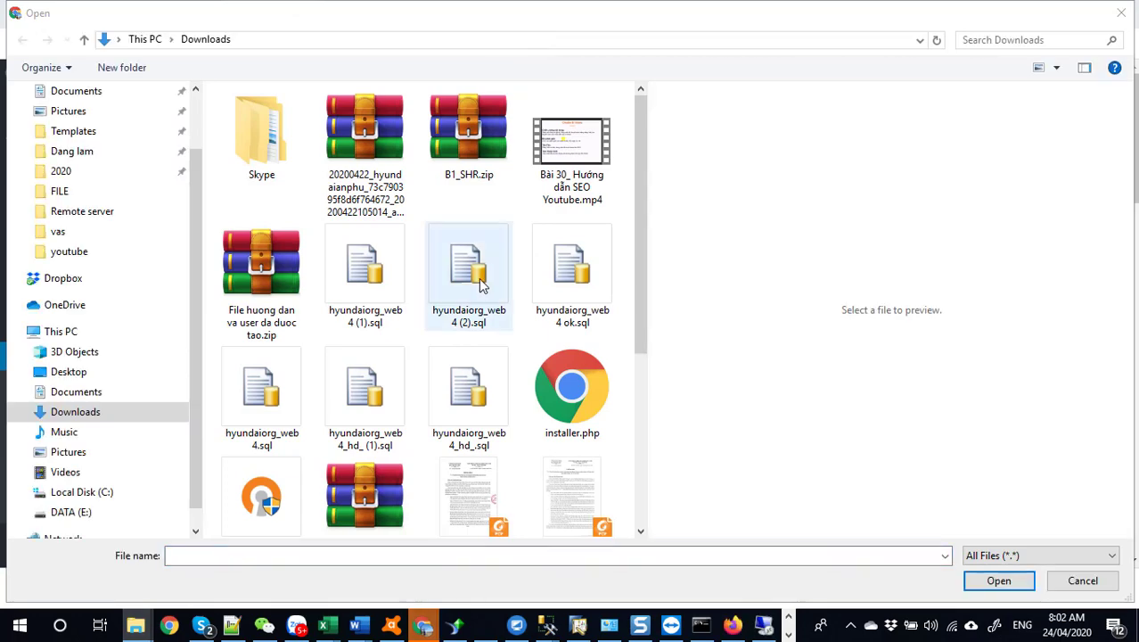
{"action": "left_click", "coordinate": [1121, 13]}
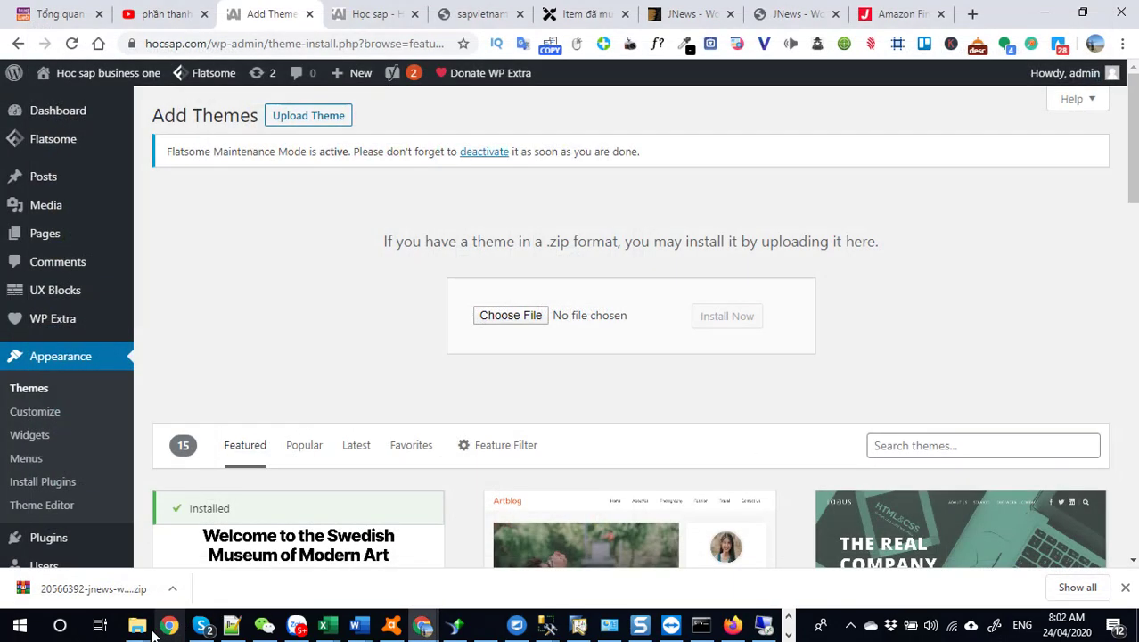
- Copy the path of the folder holding jnews-theme.zip in File Explorer and return to the theme upload form in Chrome
{"action": "mouse_move", "coordinate": [138, 626]}
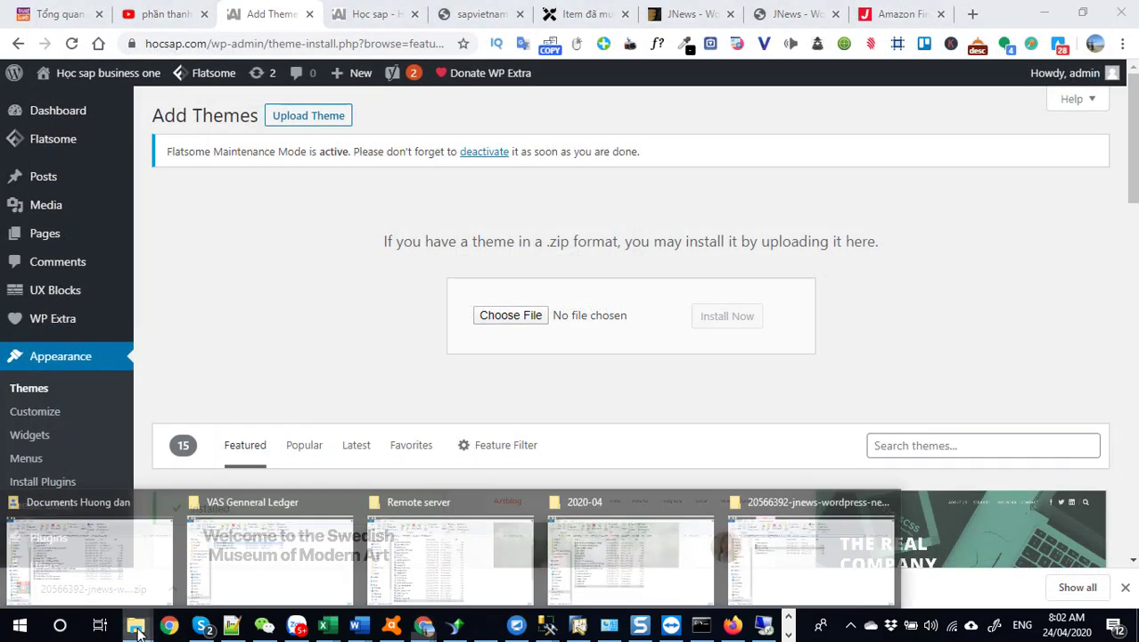
{"action": "left_click", "coordinate": [818, 563]}
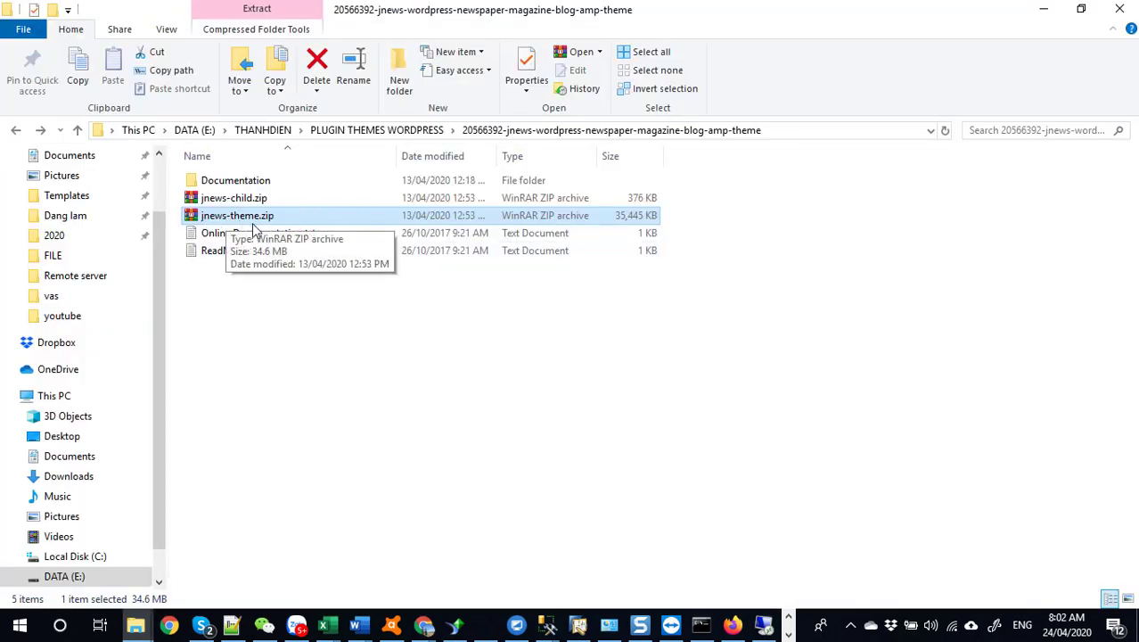
{"action": "left_click", "coordinate": [799, 136]}
{"action": "key", "text": "ctrl+c"}
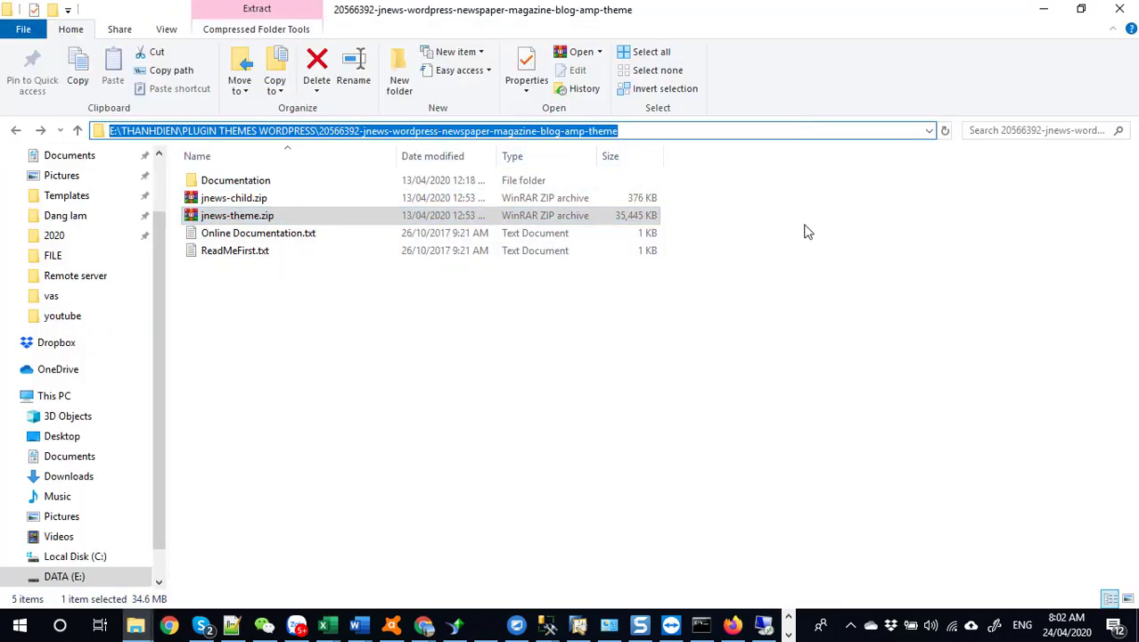
{"action": "left_click", "coordinate": [1046, 9]}
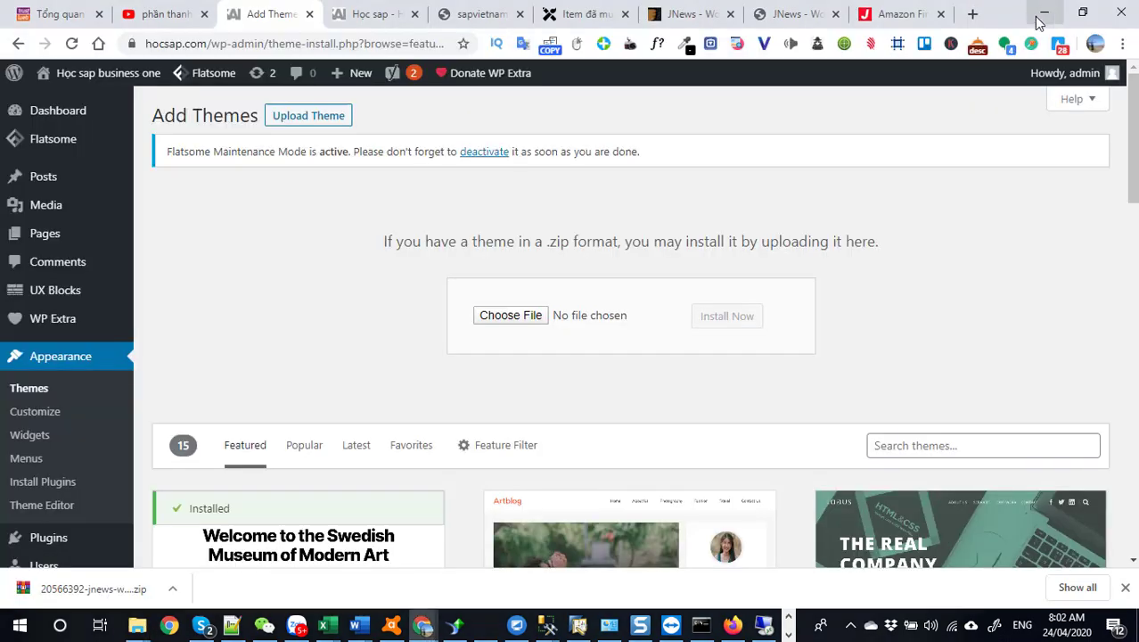
- Choose jnews-theme.zip from the 20566392-jnews-wordpress-newspaper-magazine-blog-amp-theme folder as the upload and install the theme
{"action": "left_click", "coordinate": [534, 317]}
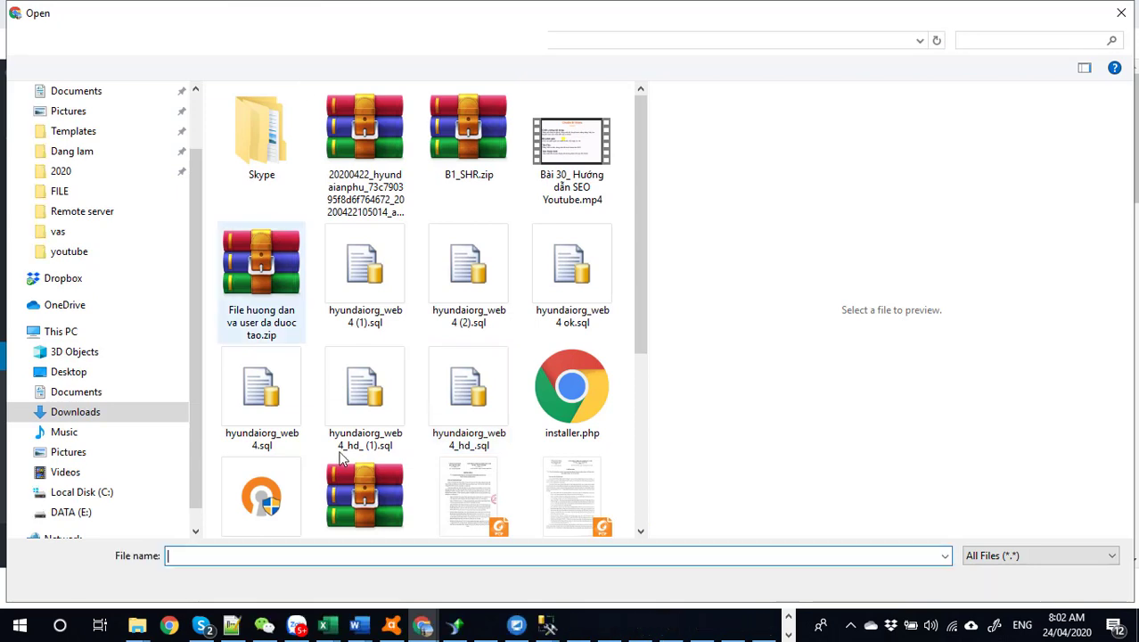
{"action": "key", "text": "ctrl+v"}
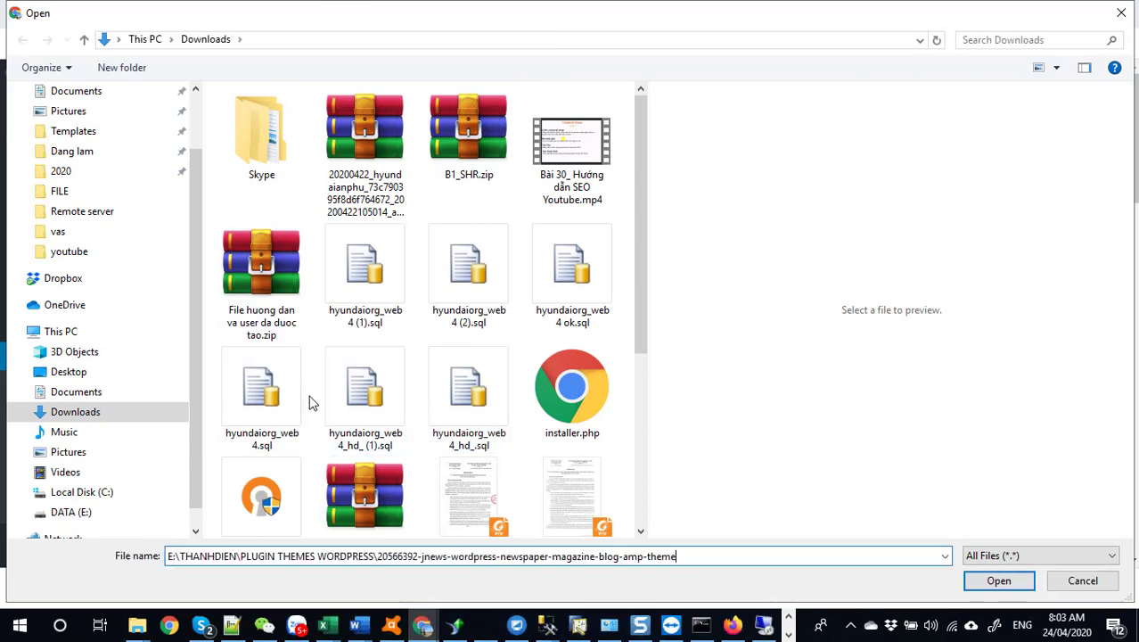
{"action": "left_click", "coordinate": [978, 581]}
{"action": "left_click", "coordinate": [273, 153]}
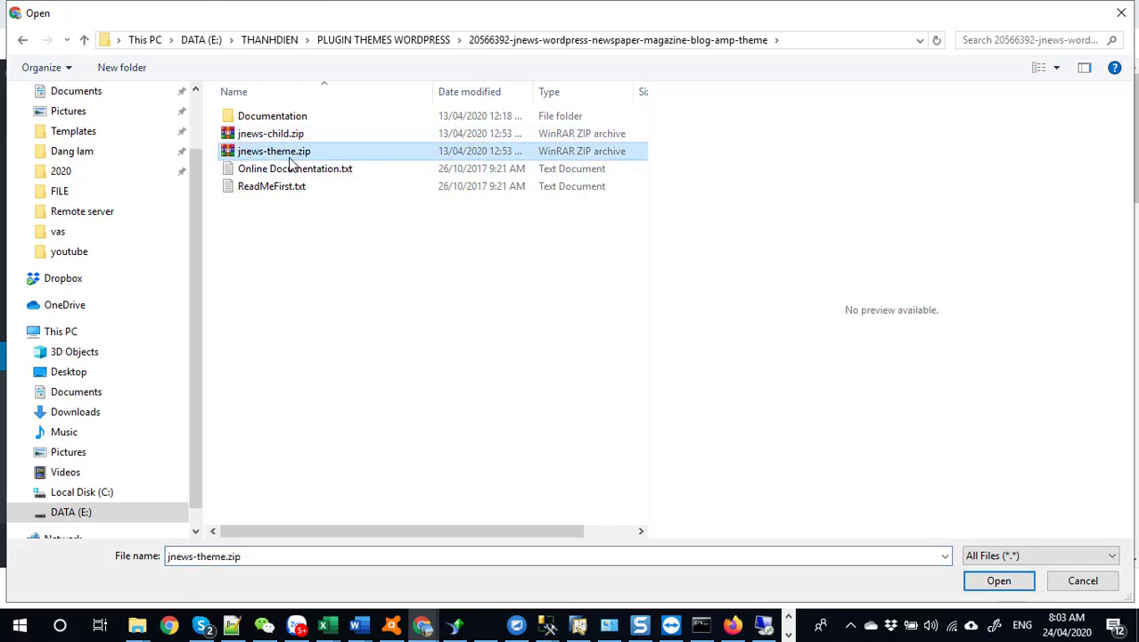
{"action": "left_click", "coordinate": [1014, 584]}
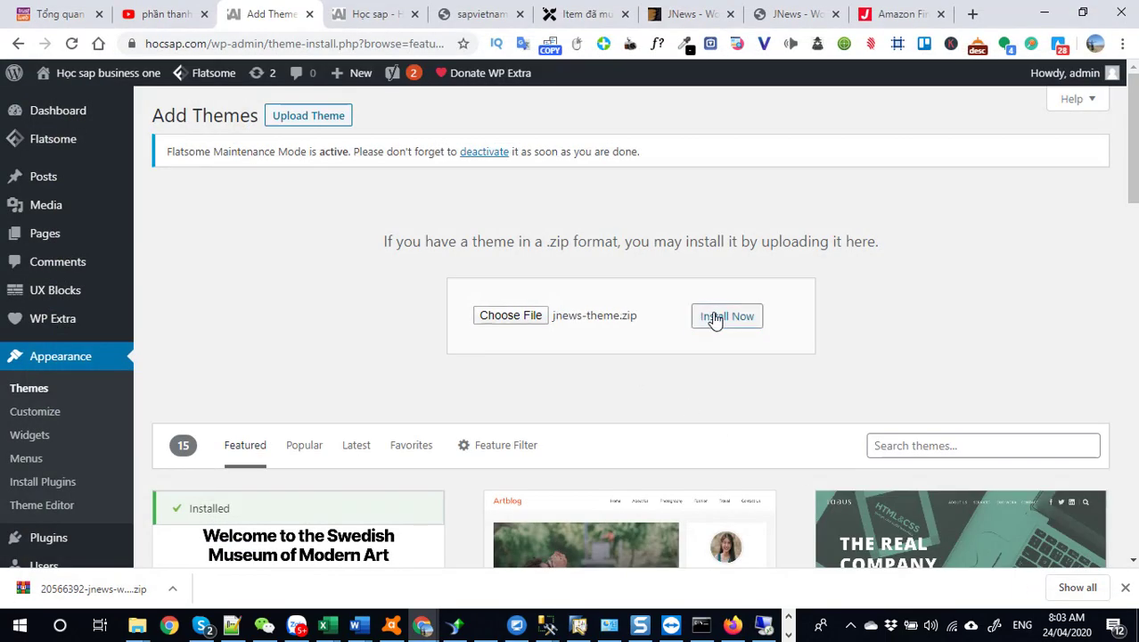
{"action": "left_click", "coordinate": [713, 317]}
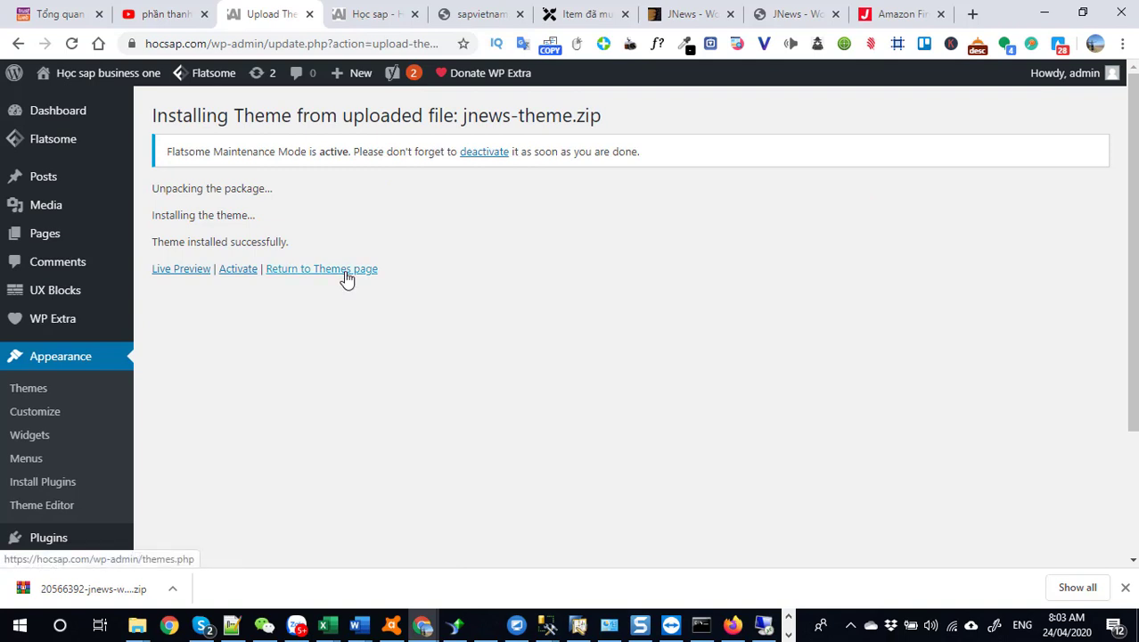
- Go back to the themes page, install the JNews child theme from jnews-child.zip, and activate it
{"action": "left_click", "coordinate": [341, 275]}
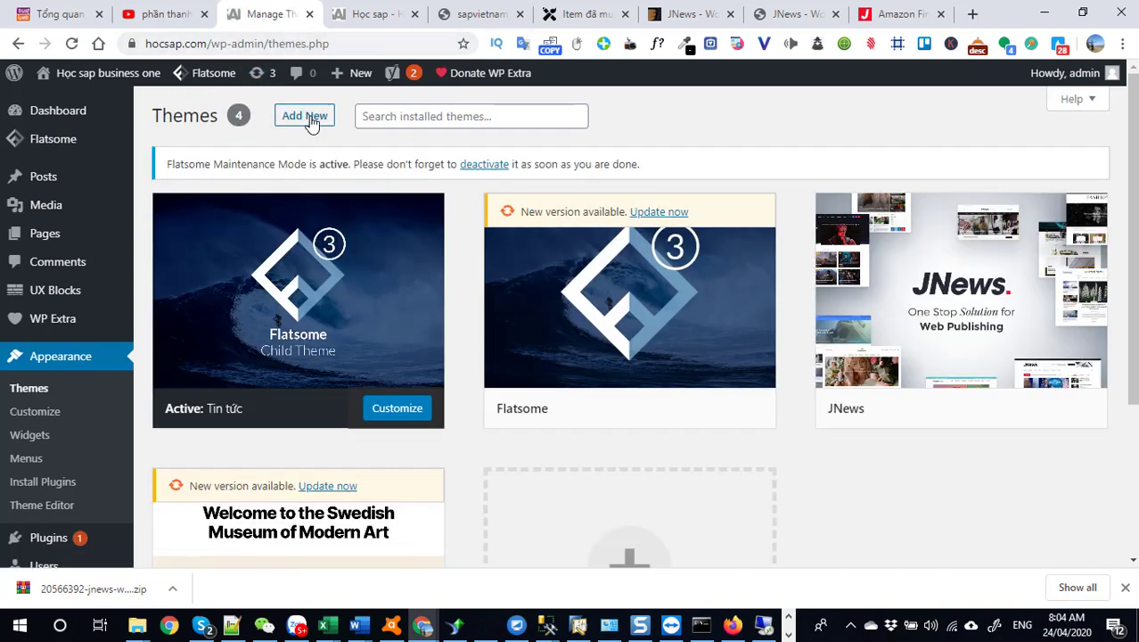
{"action": "left_click", "coordinate": [309, 118]}
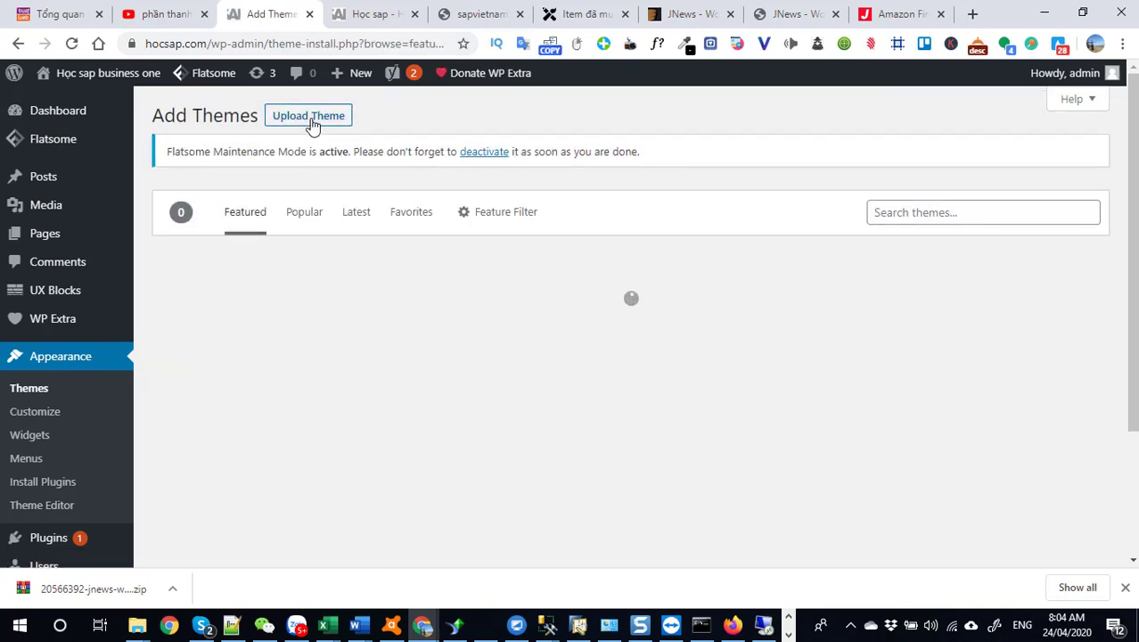
{"action": "left_click", "coordinate": [311, 125]}
{"action": "left_click", "coordinate": [497, 318]}
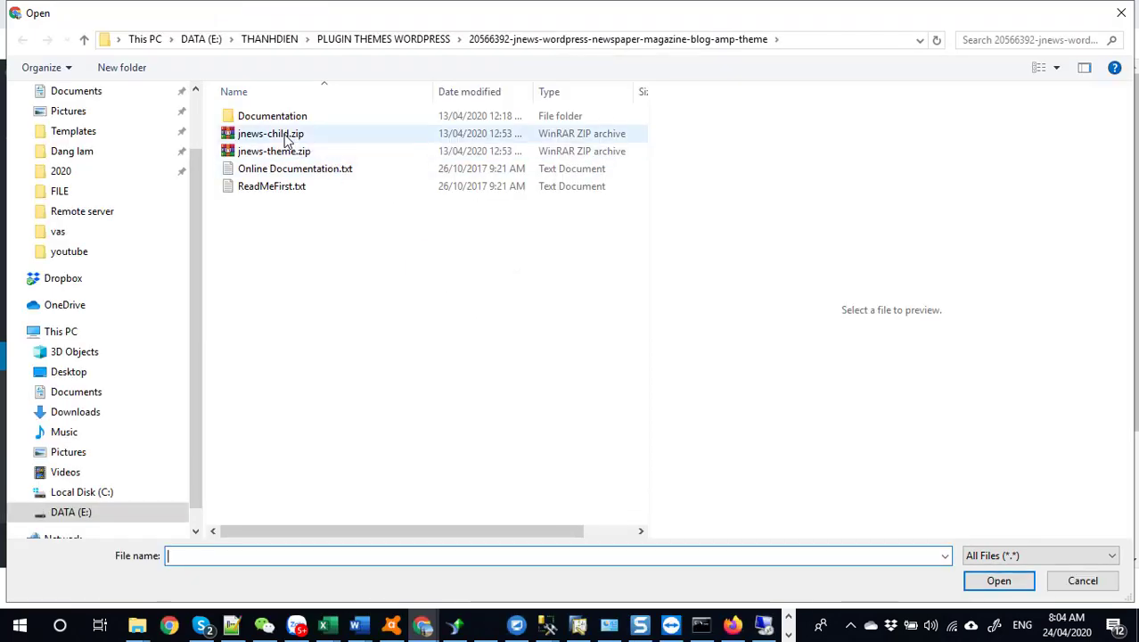
{"action": "left_click", "coordinate": [287, 139]}
{"action": "left_click", "coordinate": [998, 580]}
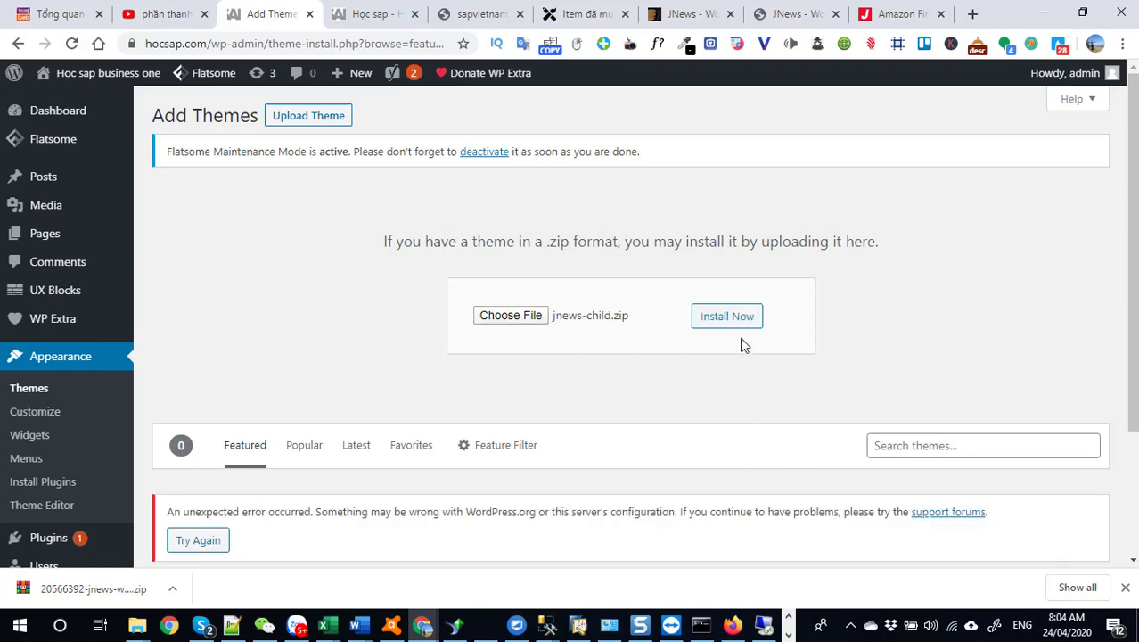
{"action": "left_click", "coordinate": [725, 314]}
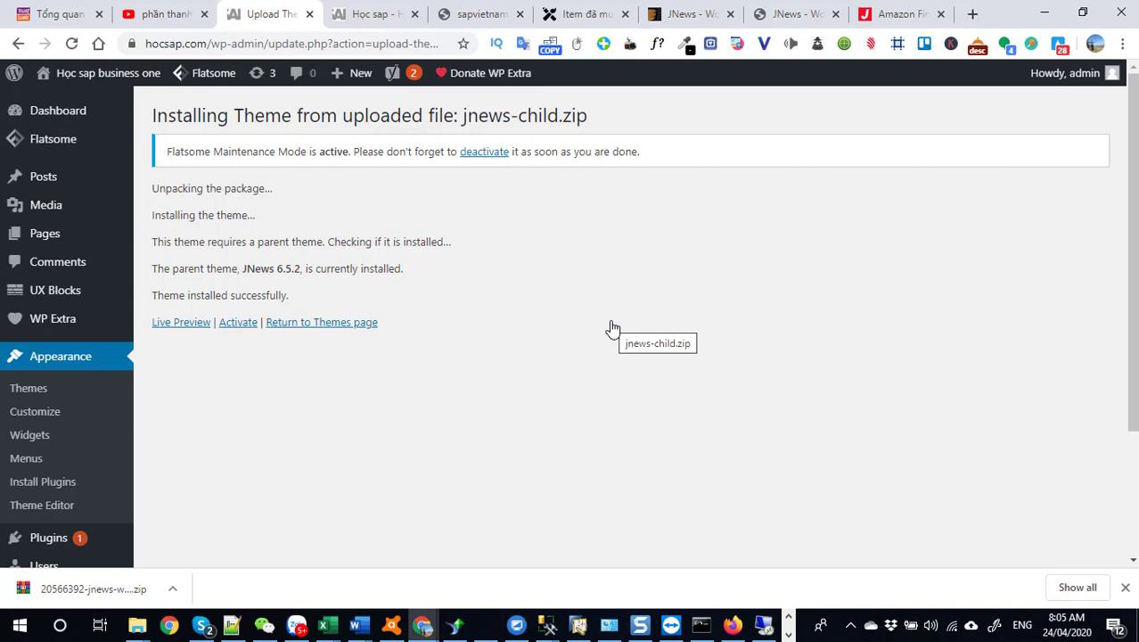
{"action": "left_click", "coordinate": [239, 323]}
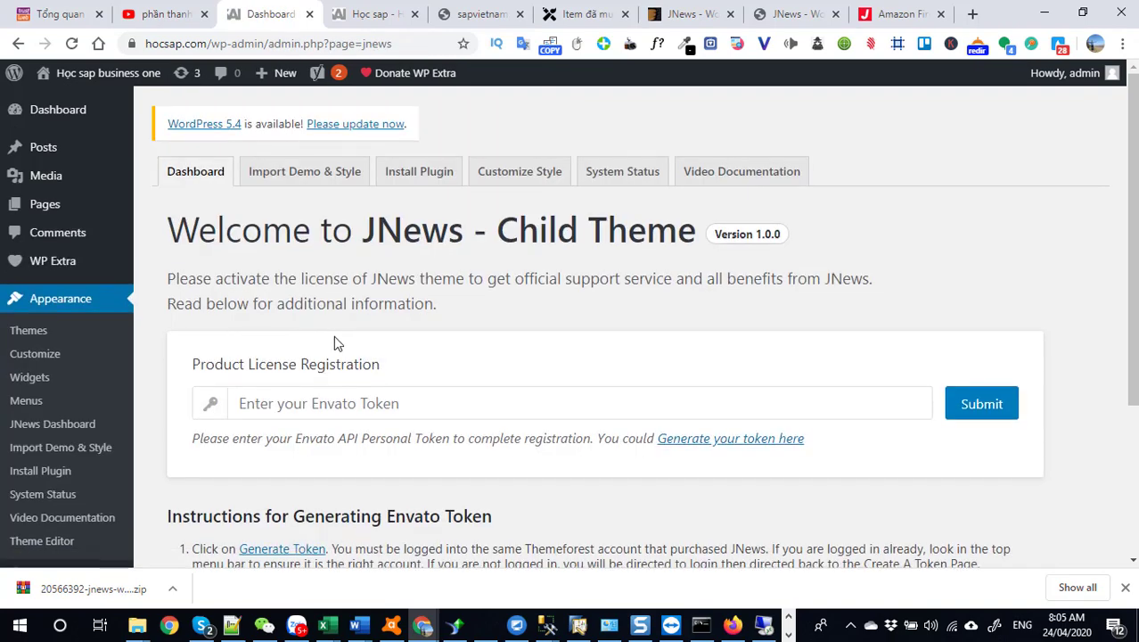
- Review the product license registration form and the Envato token instructions on the JNews dashboard
{"action": "scroll", "coordinate": [333, 342], "scroll_direction": "down", "scroll_amount": 3}
{"action": "scroll", "coordinate": [333, 342], "scroll_direction": "up", "scroll_amount": 2}
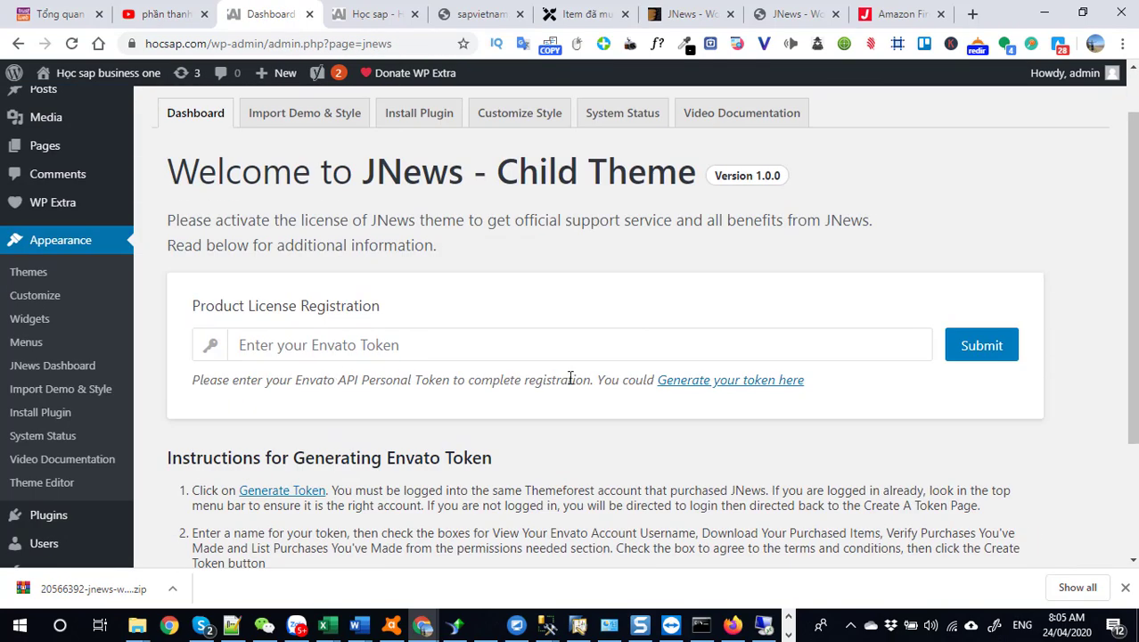
{"action": "scroll", "coordinate": [693, 427], "scroll_direction": "down", "scroll_amount": 2}
{"action": "scroll", "coordinate": [628, 428], "scroll_direction": "up", "scroll_amount": 3}
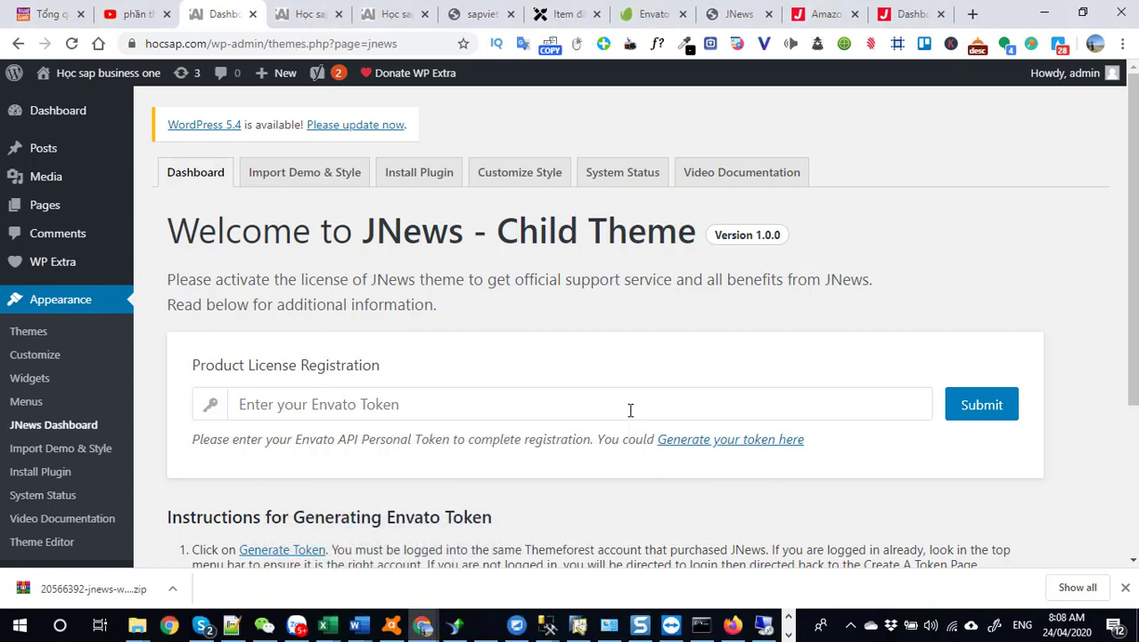
{"action": "scroll", "coordinate": [630, 409], "scroll_direction": "down", "scroll_amount": 3}
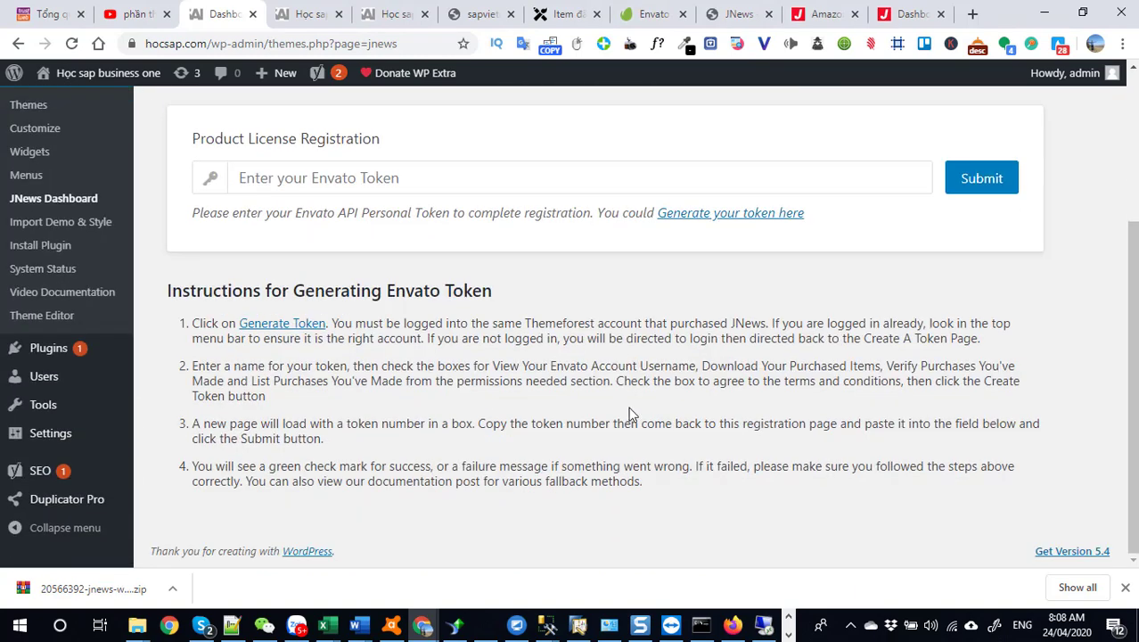
{"action": "scroll", "coordinate": [623, 411], "scroll_direction": "up", "scroll_amount": 3}
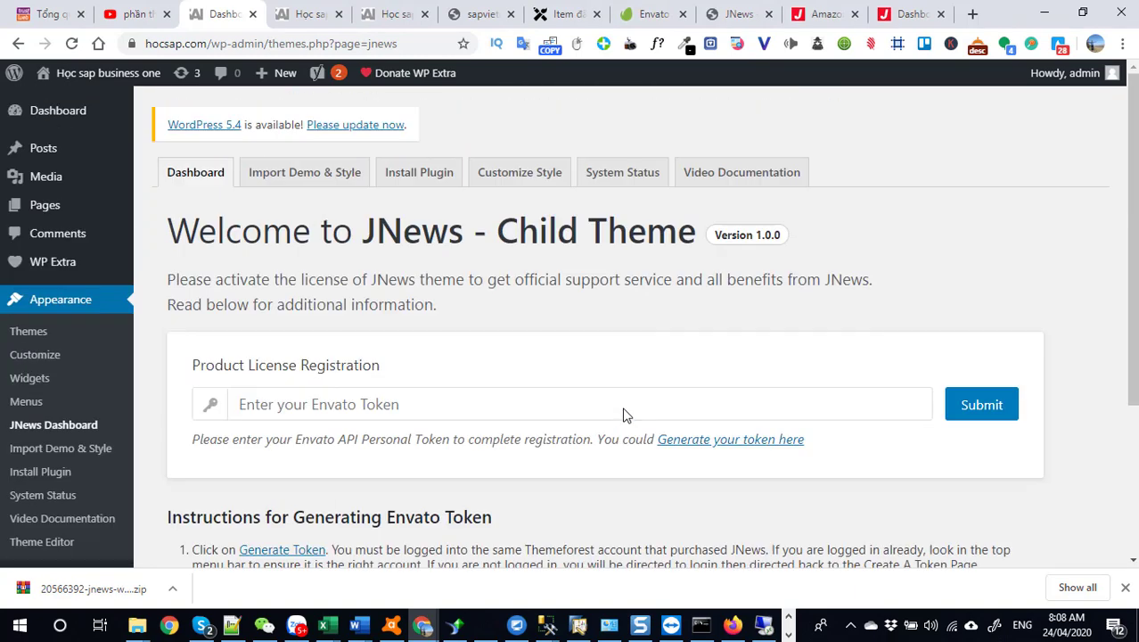
- Open the JNews Import Demo & Style page and look through the available demo designs
{"action": "left_click", "coordinate": [271, 185]}
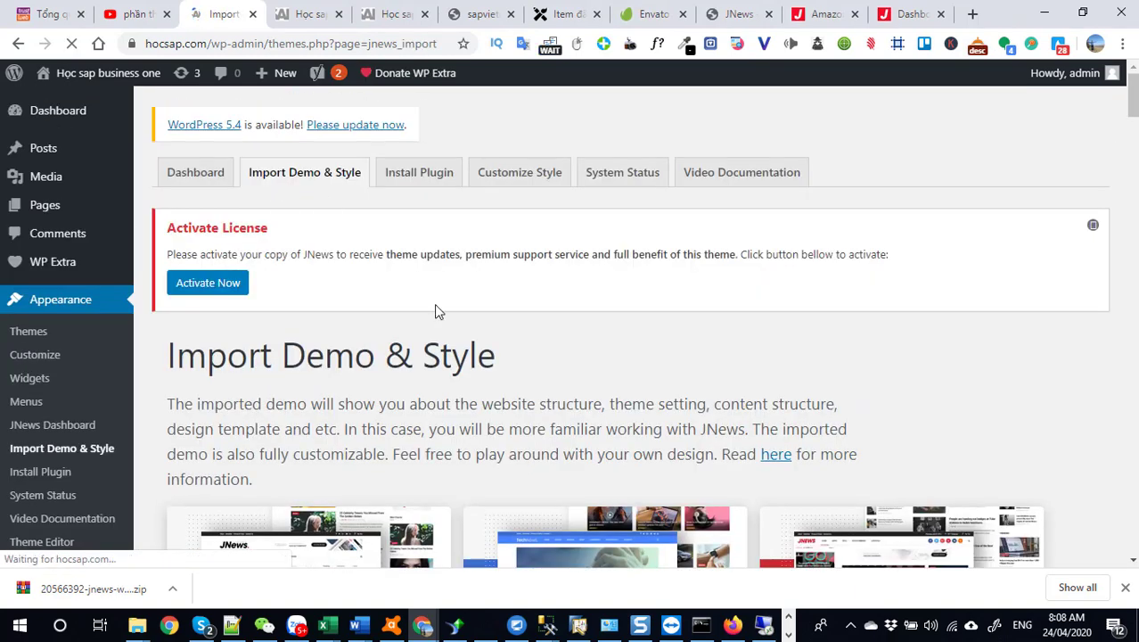
{"action": "scroll", "coordinate": [470, 331], "scroll_direction": "down", "scroll_amount": 4}
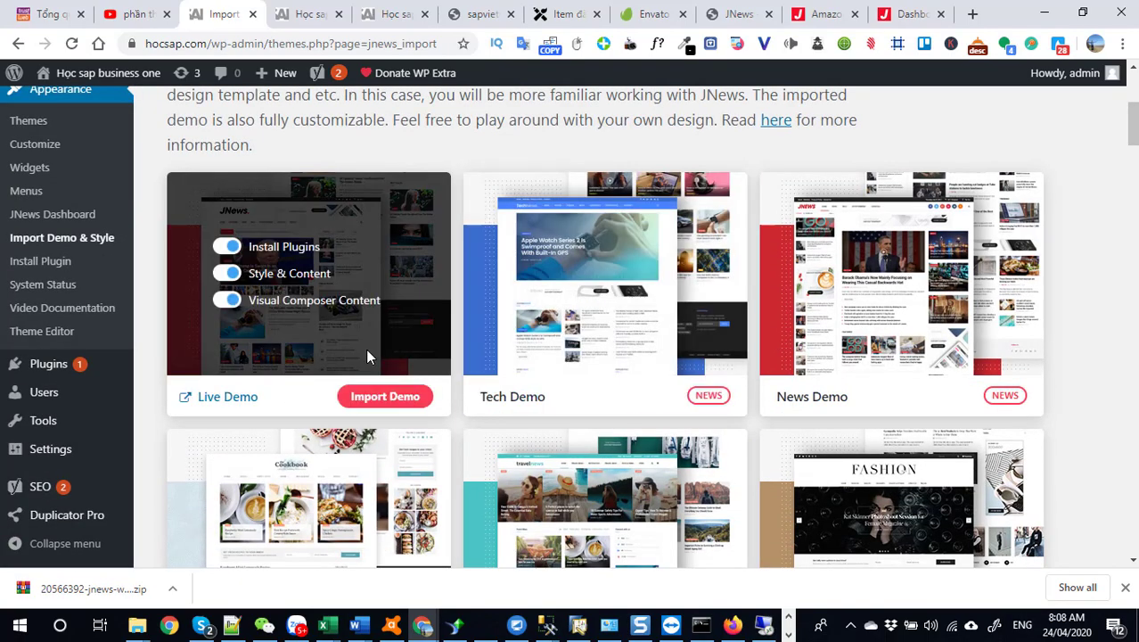
{"action": "scroll", "coordinate": [365, 348], "scroll_direction": "down", "scroll_amount": 2}
{"action": "scroll", "coordinate": [365, 349], "scroll_direction": "down", "scroll_amount": 3}
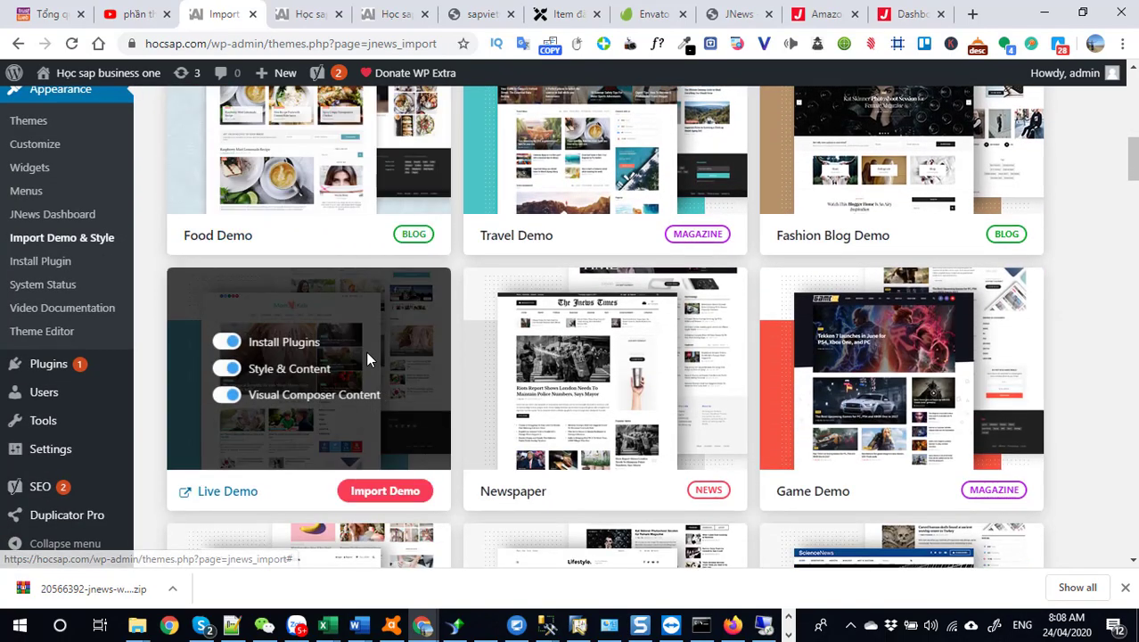
{"action": "scroll", "coordinate": [695, 361], "scroll_direction": "down", "scroll_amount": 1}
{"action": "scroll", "coordinate": [693, 356], "scroll_direction": "down", "scroll_amount": 4}
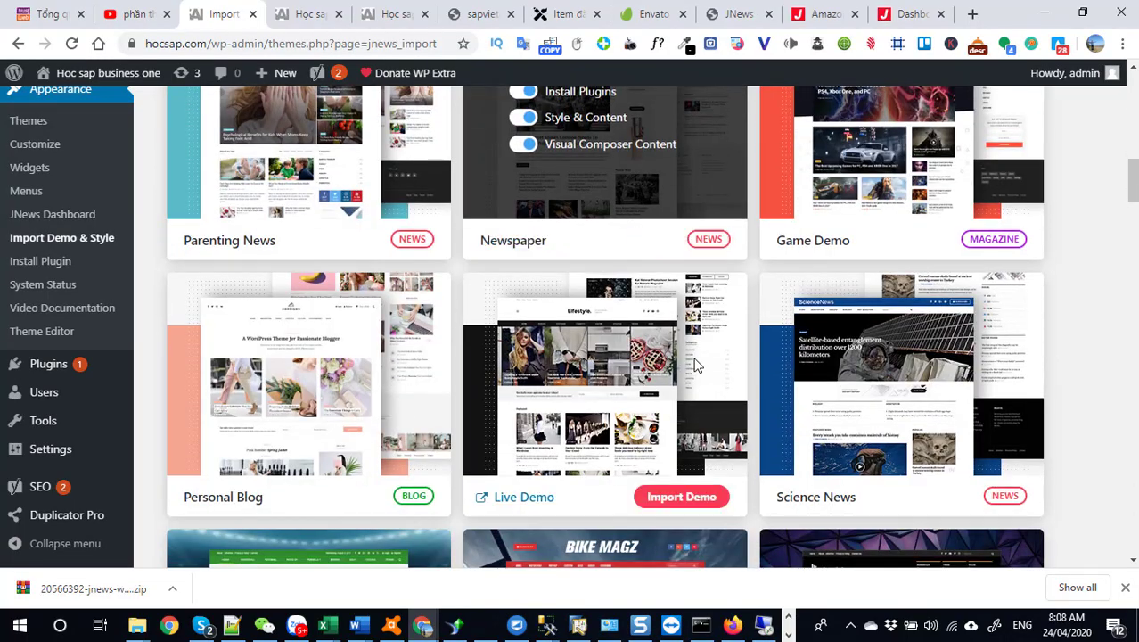
{"action": "scroll", "coordinate": [695, 361], "scroll_direction": "down", "scroll_amount": 4}
{"action": "scroll", "coordinate": [695, 364], "scroll_direction": "down", "scroll_amount": 15}
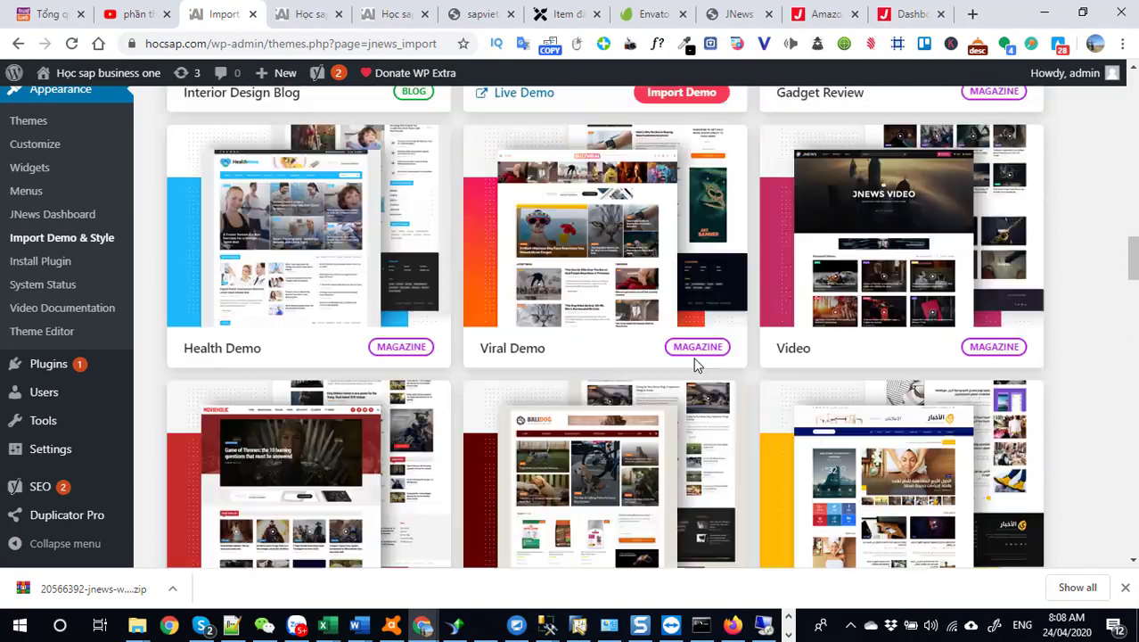
{"action": "scroll", "coordinate": [695, 364], "scroll_direction": "up", "scroll_amount": 12}
{"action": "scroll", "coordinate": [693, 363], "scroll_direction": "up", "scroll_amount": 20}
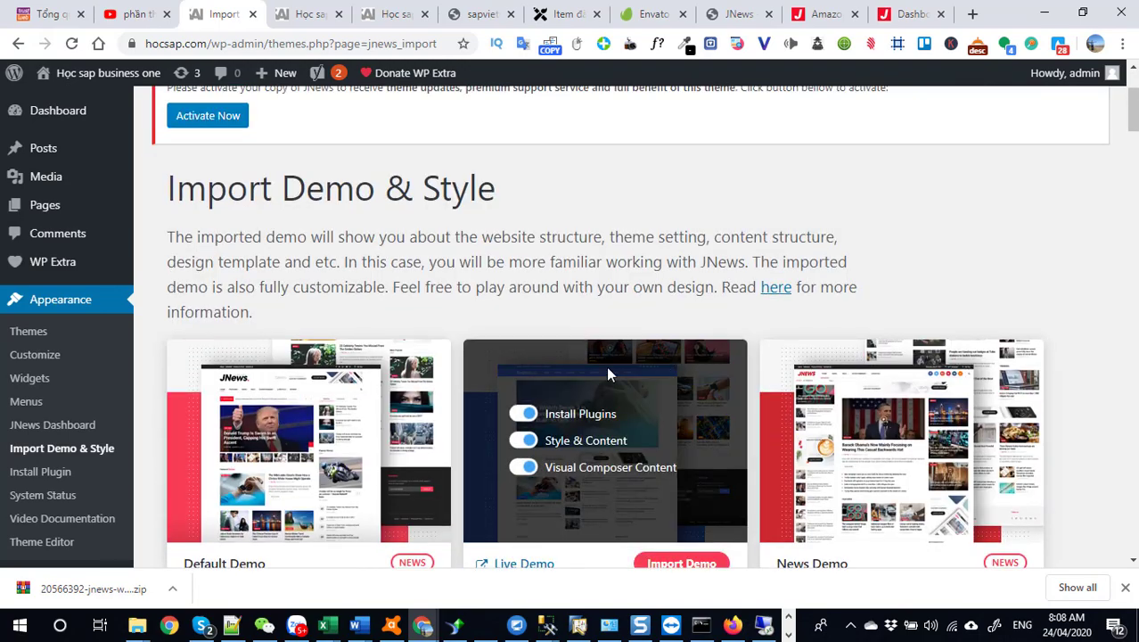
- Open the live preview of the Default Demo in a new browser tab and look over its home page
{"action": "scroll", "coordinate": [321, 438], "scroll_direction": "down", "scroll_amount": 1}
{"action": "right_click", "coordinate": [236, 483]}
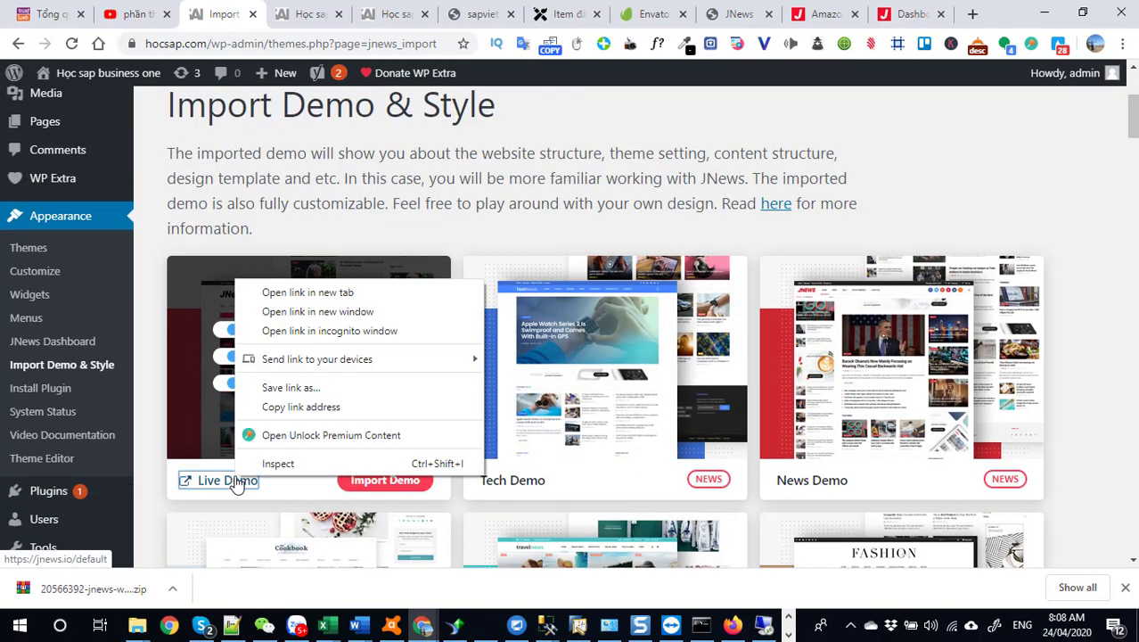
{"action": "left_click", "coordinate": [267, 294]}
{"action": "left_click", "coordinate": [275, 20]}
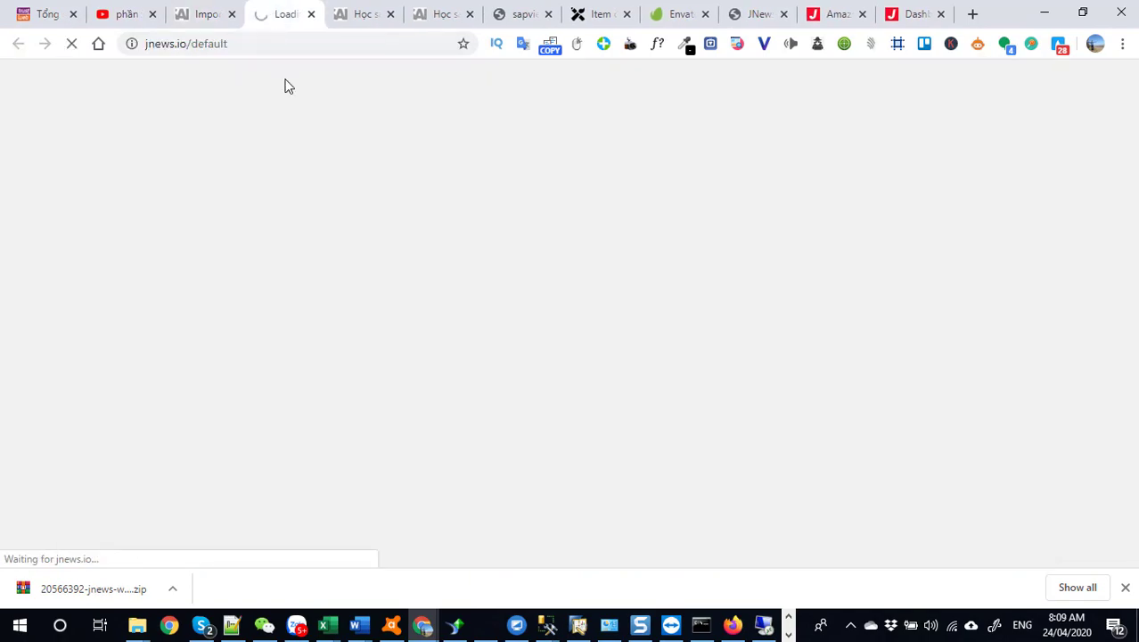
{"action": "scroll", "coordinate": [482, 326], "scroll_direction": "down", "scroll_amount": 2}
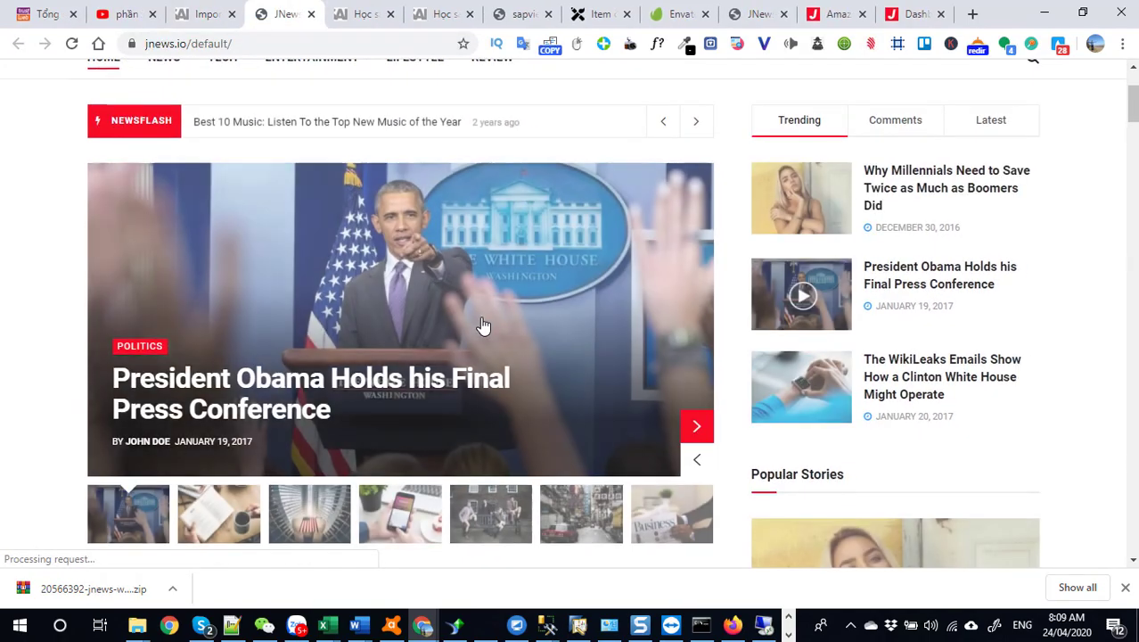
{"action": "scroll", "coordinate": [482, 327], "scroll_direction": "down", "scroll_amount": 10}
{"action": "scroll", "coordinate": [481, 325], "scroll_direction": "down", "scroll_amount": 15}
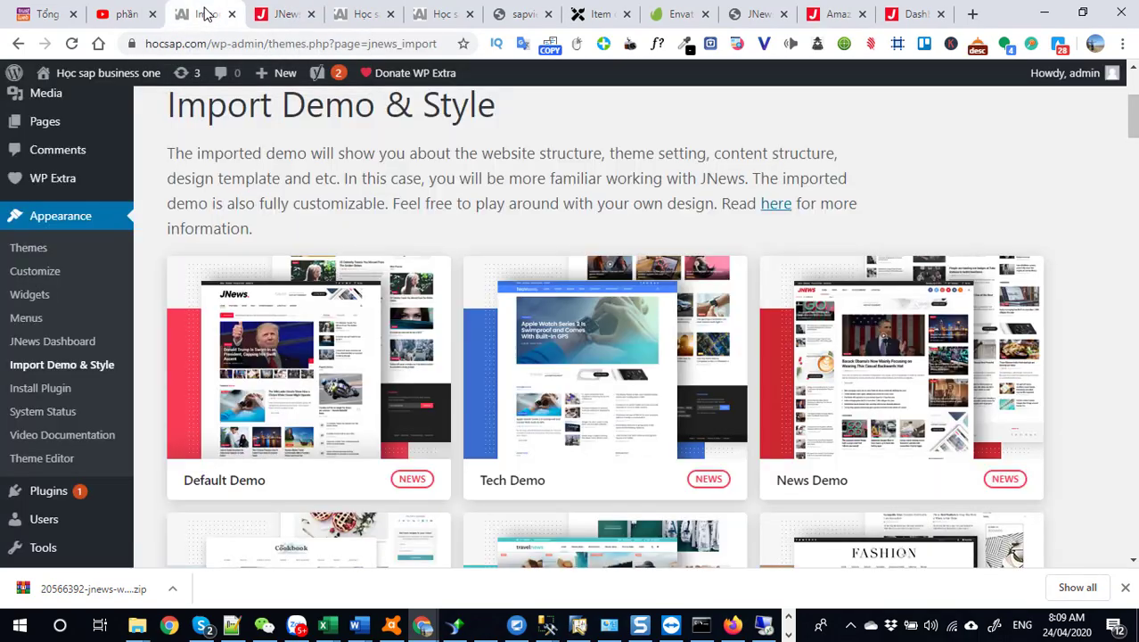
- Return to the Import Demo & Style page and examine the news, blog and magazine demos further down the list
{"action": "left_click", "coordinate": [205, 13]}
{"action": "scroll", "coordinate": [714, 421], "scroll_direction": "down", "scroll_amount": 5}
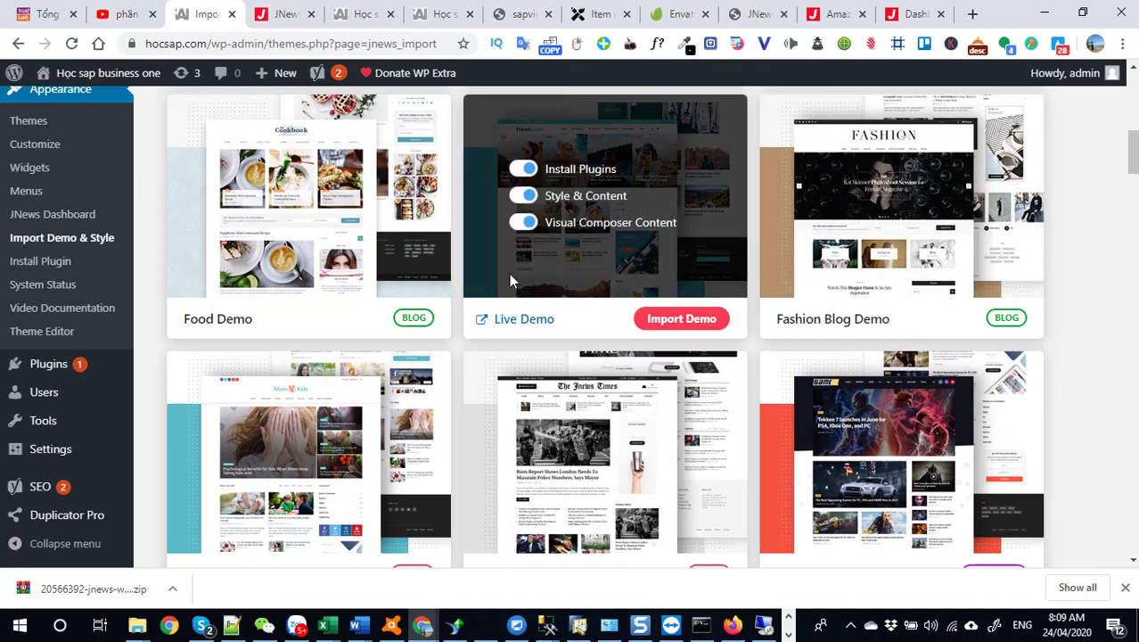
{"action": "scroll", "coordinate": [326, 348], "scroll_direction": "down", "scroll_amount": 3}
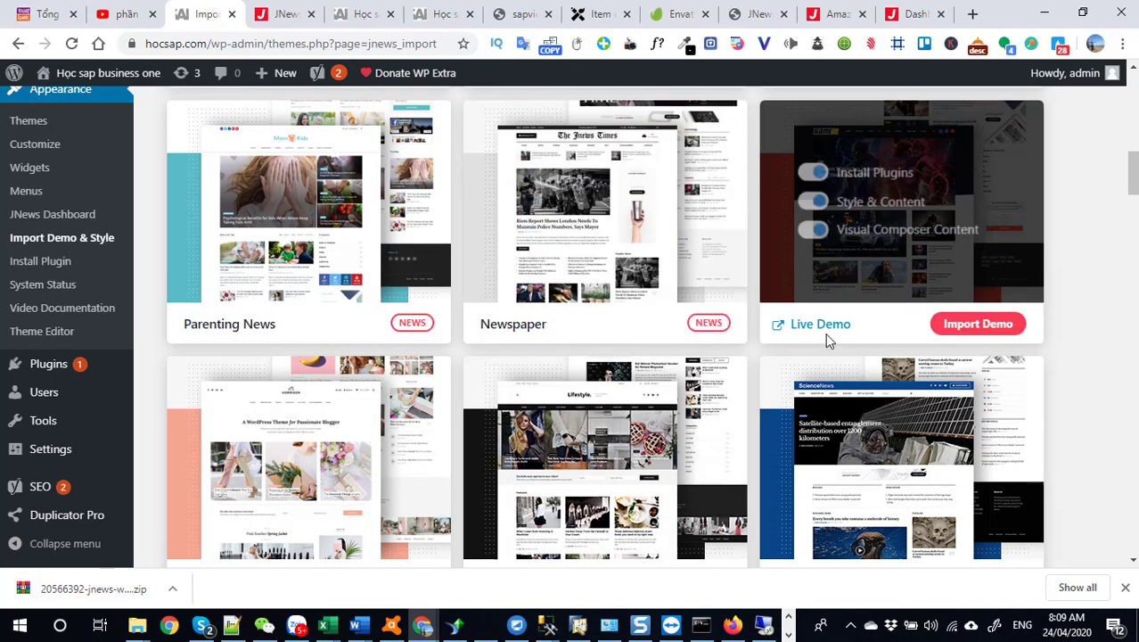
{"action": "scroll", "coordinate": [616, 370], "scroll_direction": "down", "scroll_amount": 1}
{"action": "scroll", "coordinate": [616, 370], "scroll_direction": "down", "scroll_amount": 3}
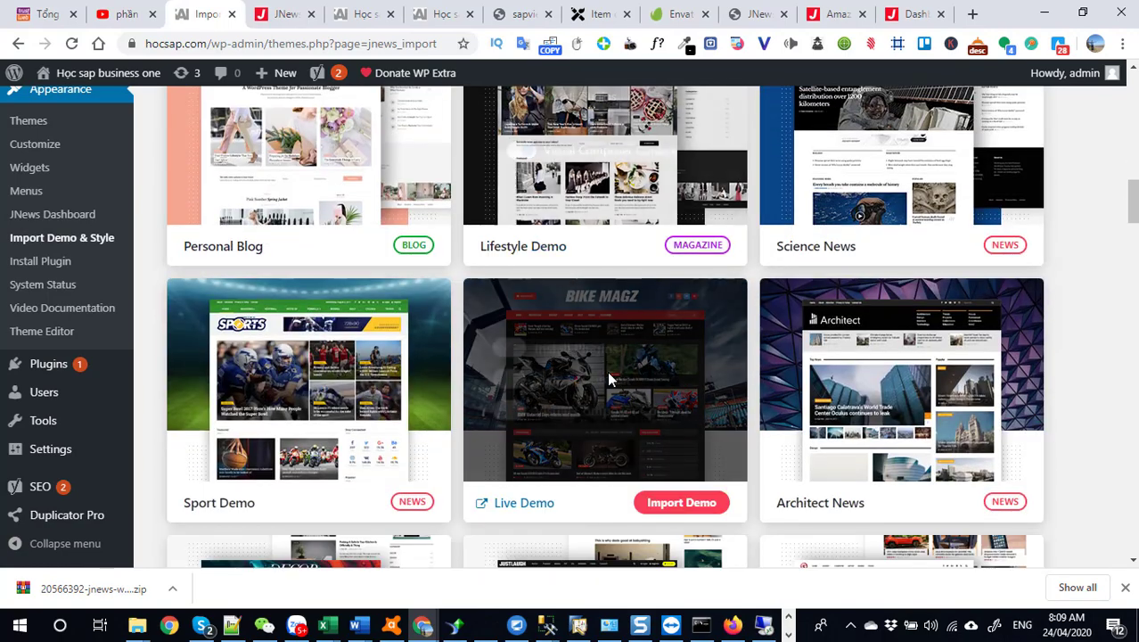
{"action": "scroll", "coordinate": [356, 370], "scroll_direction": "down", "scroll_amount": 2}
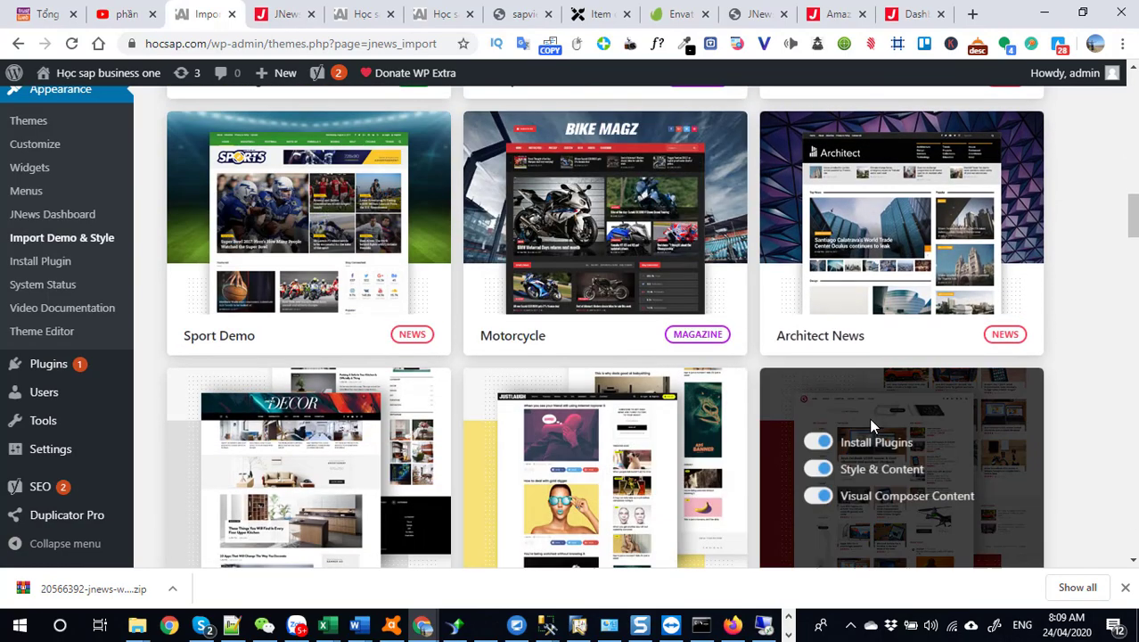
{"action": "scroll", "coordinate": [417, 415], "scroll_direction": "down", "scroll_amount": 1}
{"action": "scroll", "coordinate": [550, 459], "scroll_direction": "down", "scroll_amount": 2}
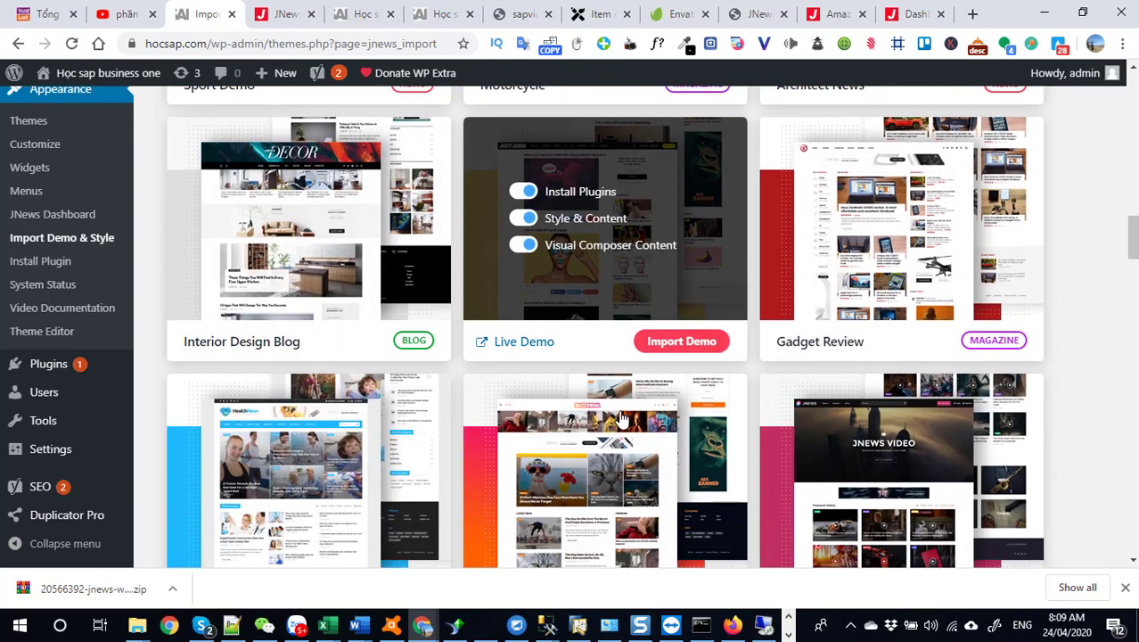
{"action": "scroll", "coordinate": [621, 417], "scroll_direction": "down", "scroll_amount": 1}
{"action": "scroll", "coordinate": [621, 417], "scroll_direction": "down", "scroll_amount": 1}
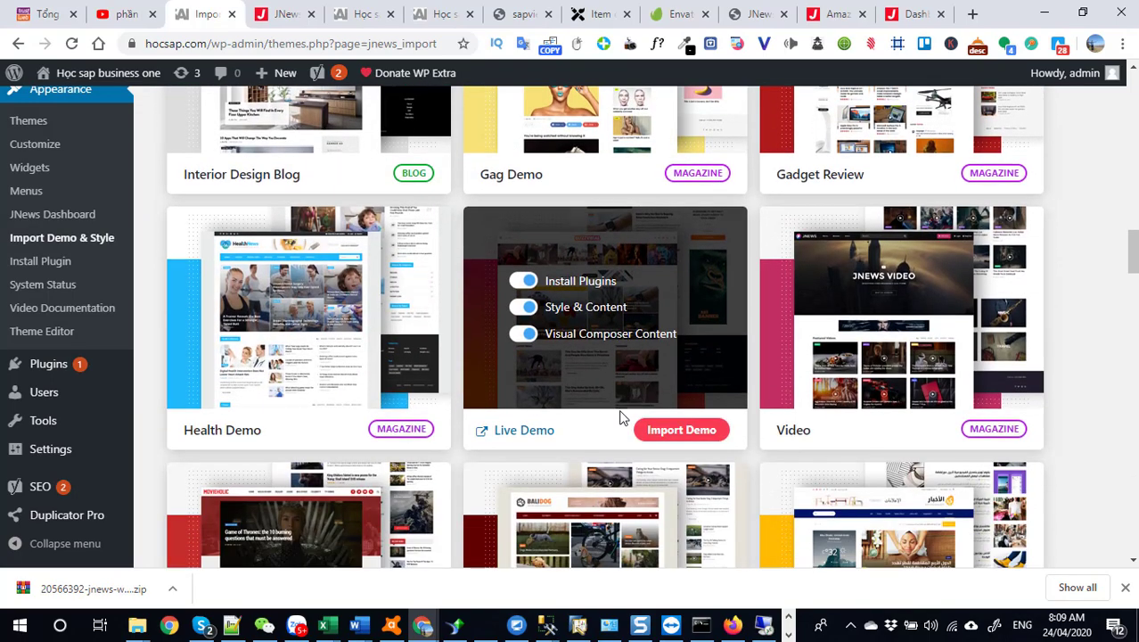
{"action": "scroll", "coordinate": [621, 417], "scroll_direction": "down", "scroll_amount": 2}
{"action": "scroll", "coordinate": [621, 417], "scroll_direction": "down", "scroll_amount": 7}
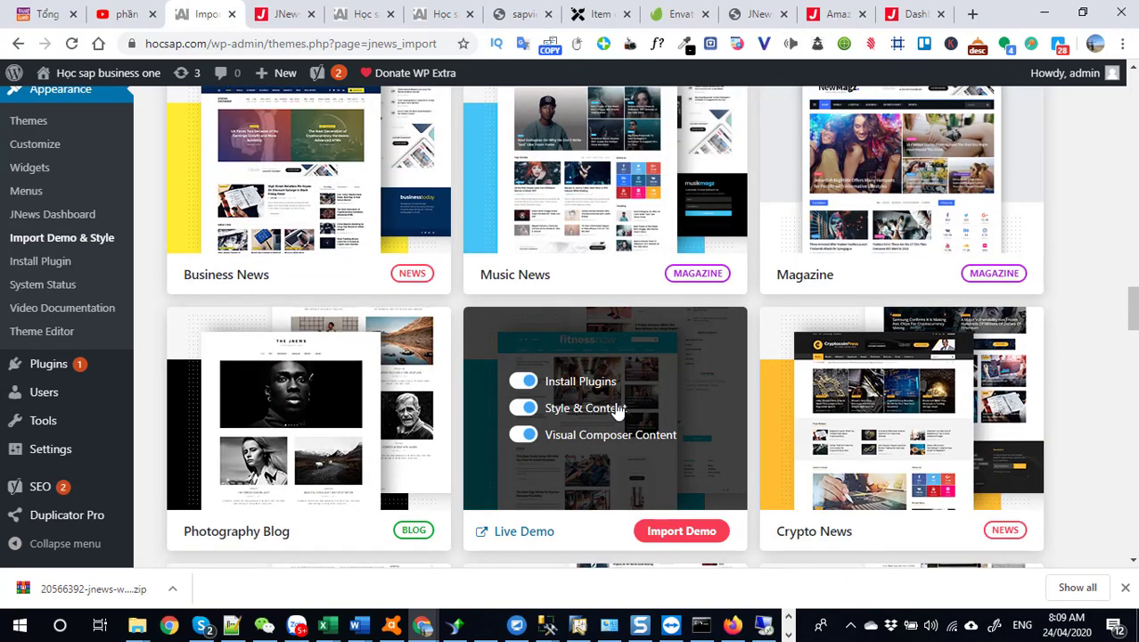
{"action": "scroll", "coordinate": [618, 410], "scroll_direction": "down", "scroll_amount": 4}
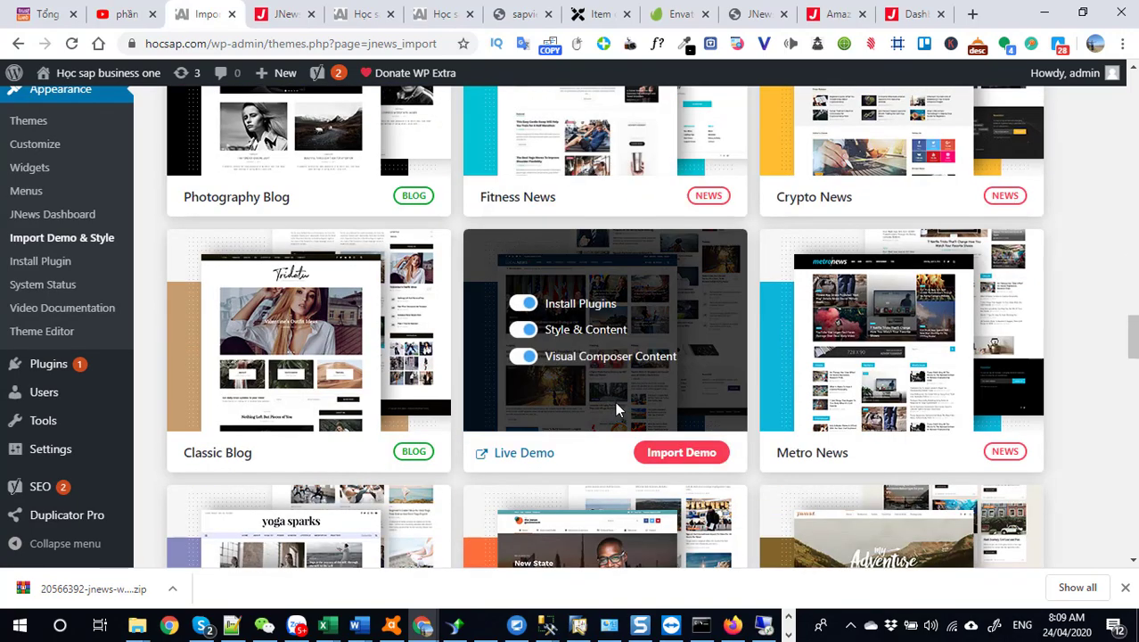
{"action": "scroll", "coordinate": [618, 410], "scroll_direction": "down", "scroll_amount": 7}
{"action": "mouse_move", "coordinate": [615, 408]}
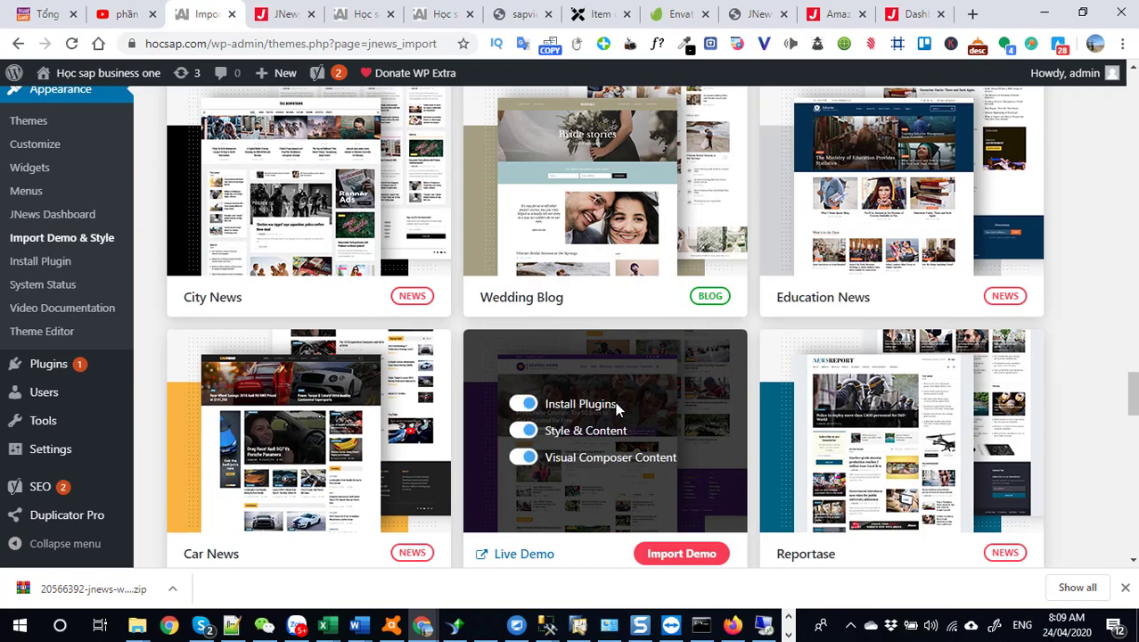
{"action": "scroll", "coordinate": [615, 408], "scroll_direction": "down", "scroll_amount": 2}
{"action": "scroll", "coordinate": [616, 410], "scroll_direction": "down", "scroll_amount": 3}
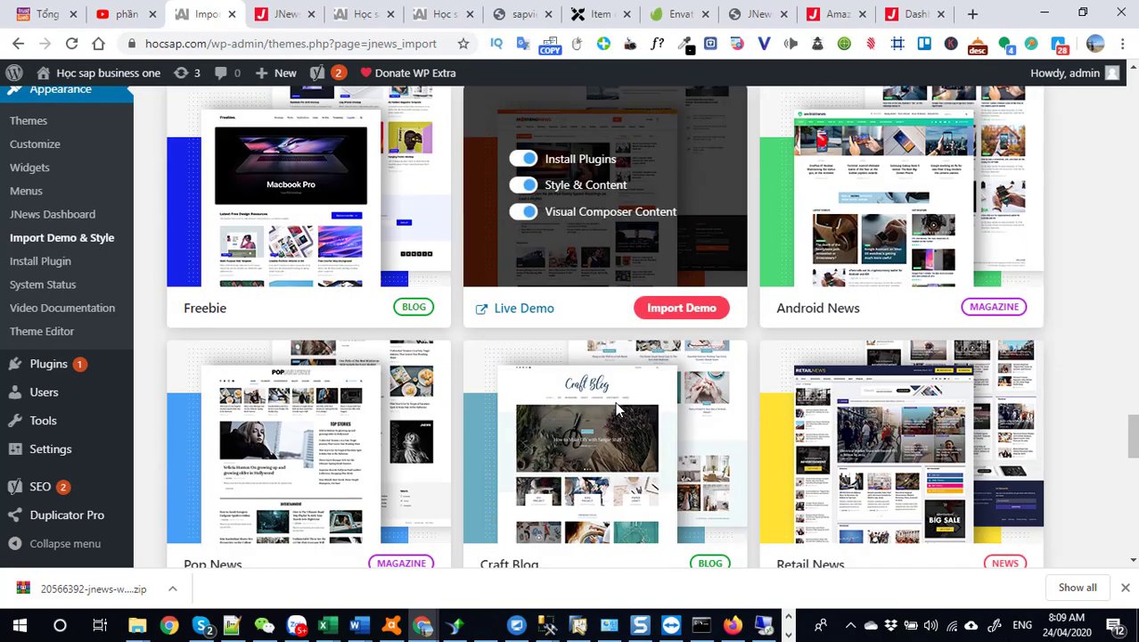
- Look through the remaining demo designs on the Import Demo & Style page down to the end of the list
{"action": "scroll", "coordinate": [617, 410], "scroll_direction": "up", "scroll_amount": 5}
{"action": "scroll", "coordinate": [616, 410], "scroll_direction": "down", "scroll_amount": 2}
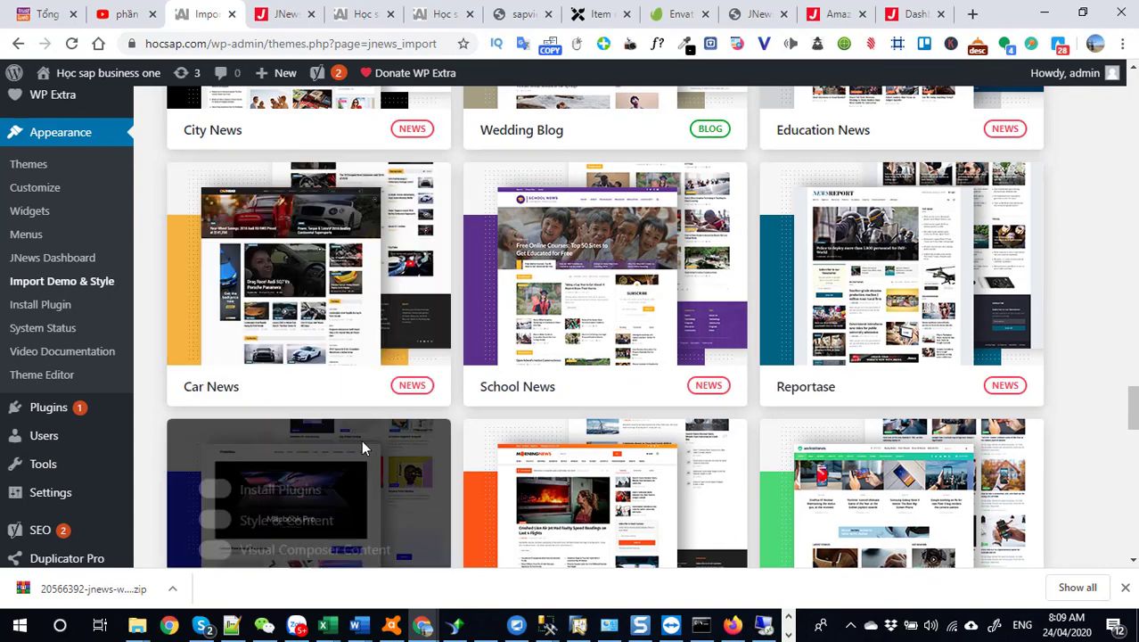
{"action": "scroll", "coordinate": [361, 440], "scroll_direction": "down", "scroll_amount": 4}
{"action": "scroll", "coordinate": [361, 448], "scroll_direction": "down", "scroll_amount": 6}
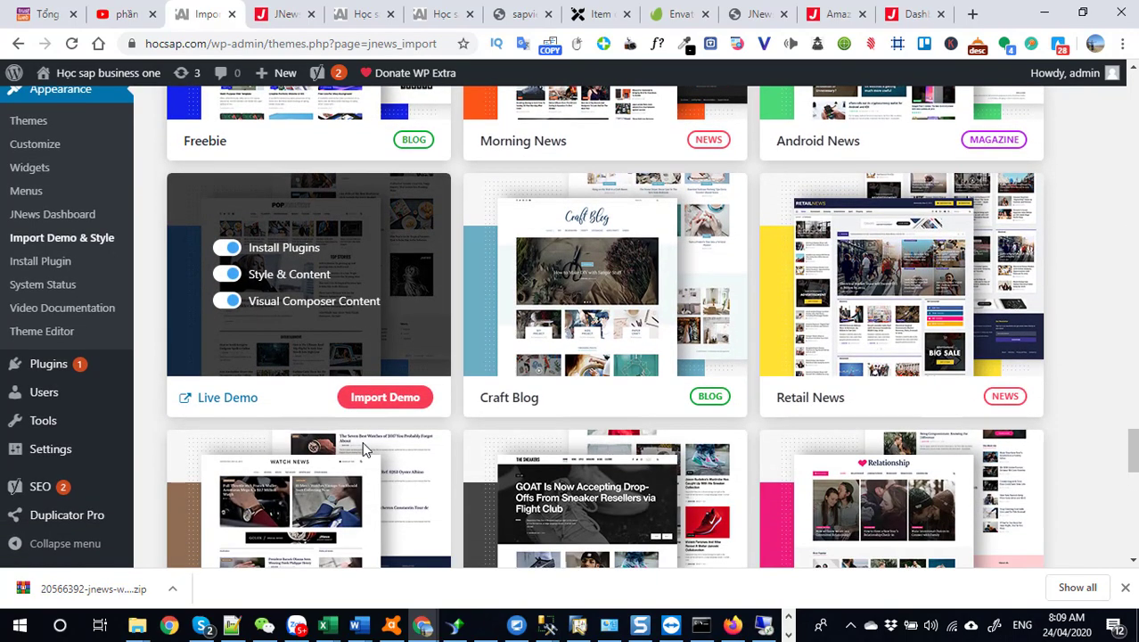
{"action": "scroll", "coordinate": [362, 449], "scroll_direction": "down", "scroll_amount": 5}
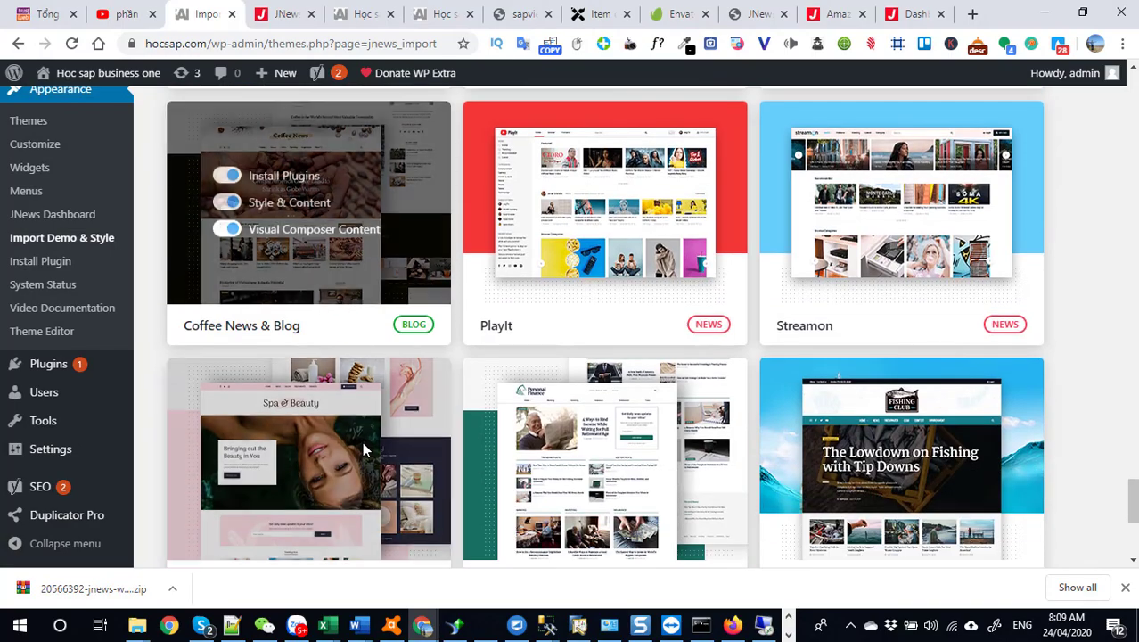
{"action": "scroll", "coordinate": [362, 448], "scroll_direction": "up", "scroll_amount": 4}
{"action": "scroll", "coordinate": [361, 448], "scroll_direction": "down", "scroll_amount": 5}
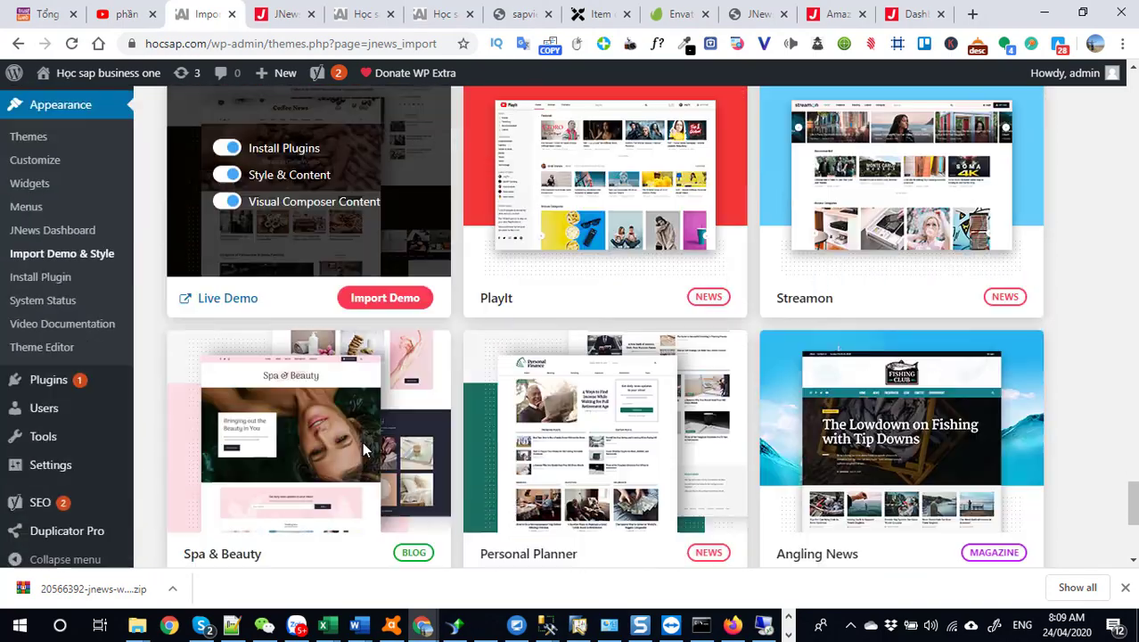
{"action": "scroll", "coordinate": [362, 448], "scroll_direction": "up", "scroll_amount": 1}
{"action": "scroll", "coordinate": [362, 448], "scroll_direction": "down", "scroll_amount": 1}
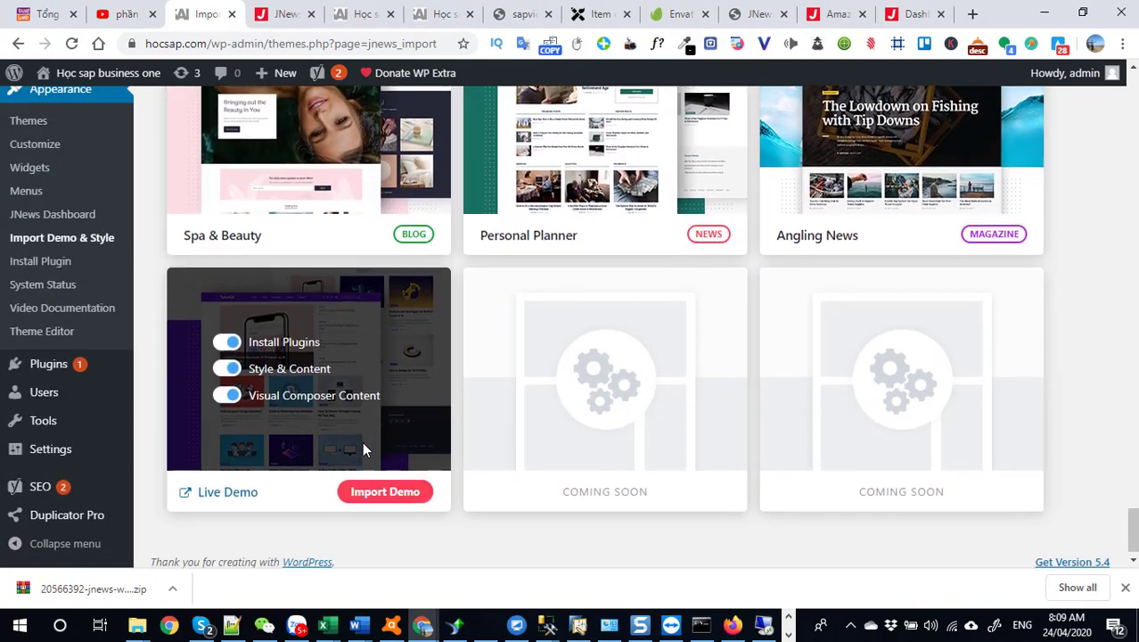
- Review the demo designs again from the end of the list back up to Parenting News
{"action": "scroll", "coordinate": [362, 448], "scroll_direction": "up", "scroll_amount": 12}
{"action": "scroll", "coordinate": [362, 448], "scroll_direction": "up", "scroll_amount": 15}
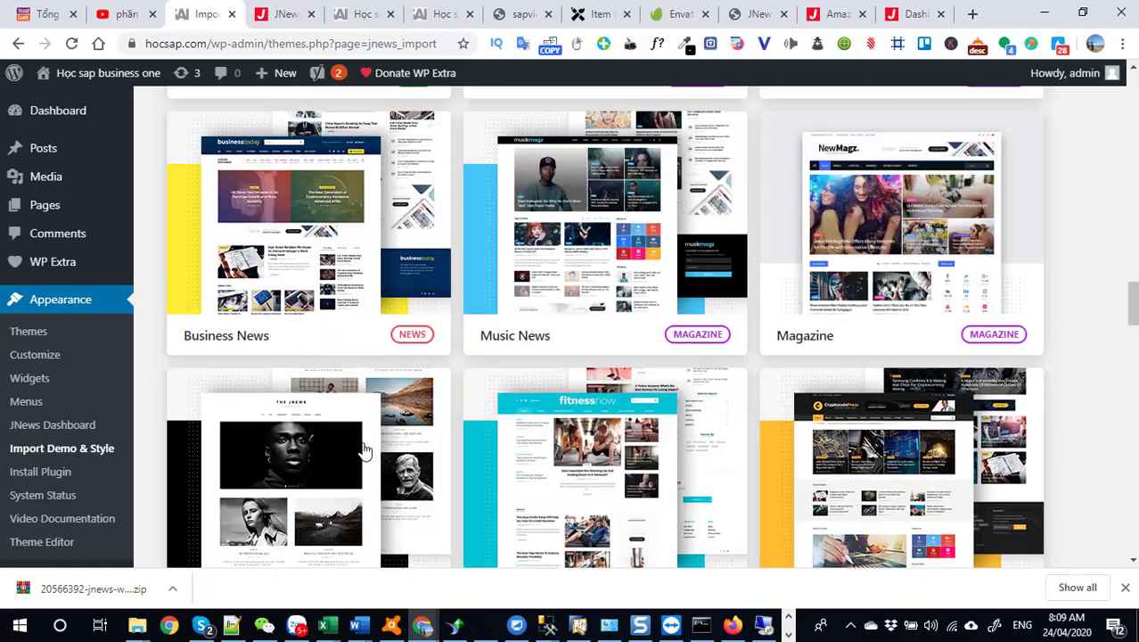
{"action": "scroll", "coordinate": [362, 449], "scroll_direction": "up", "scroll_amount": 3}
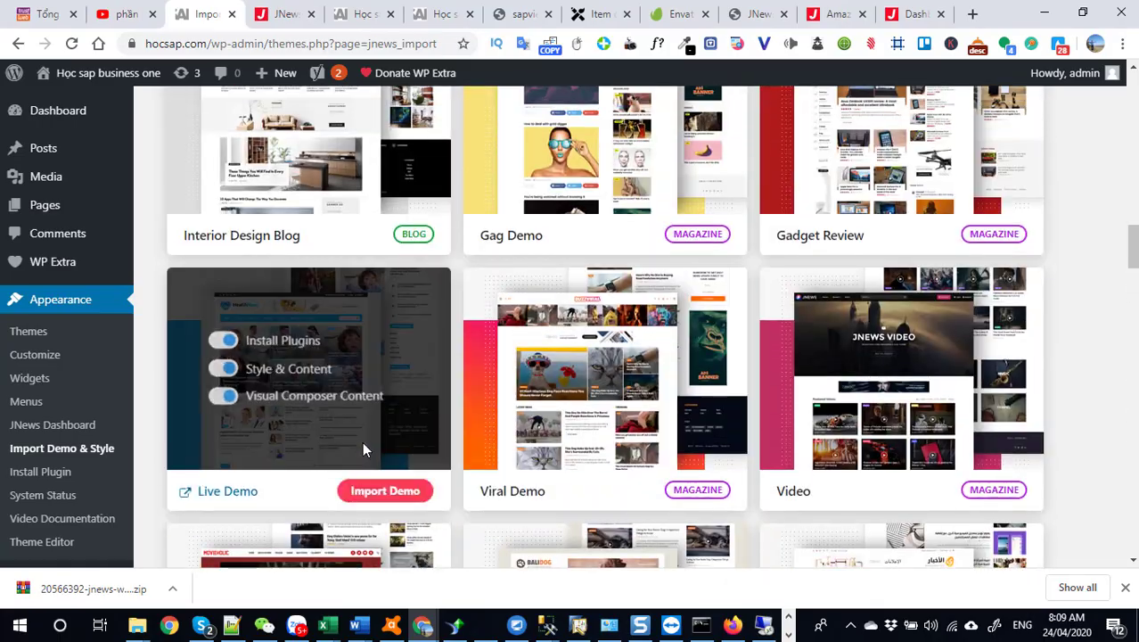
{"action": "scroll", "coordinate": [362, 448], "scroll_direction": "up", "scroll_amount": 3}
{"action": "scroll", "coordinate": [361, 448], "scroll_direction": "up", "scroll_amount": 3}
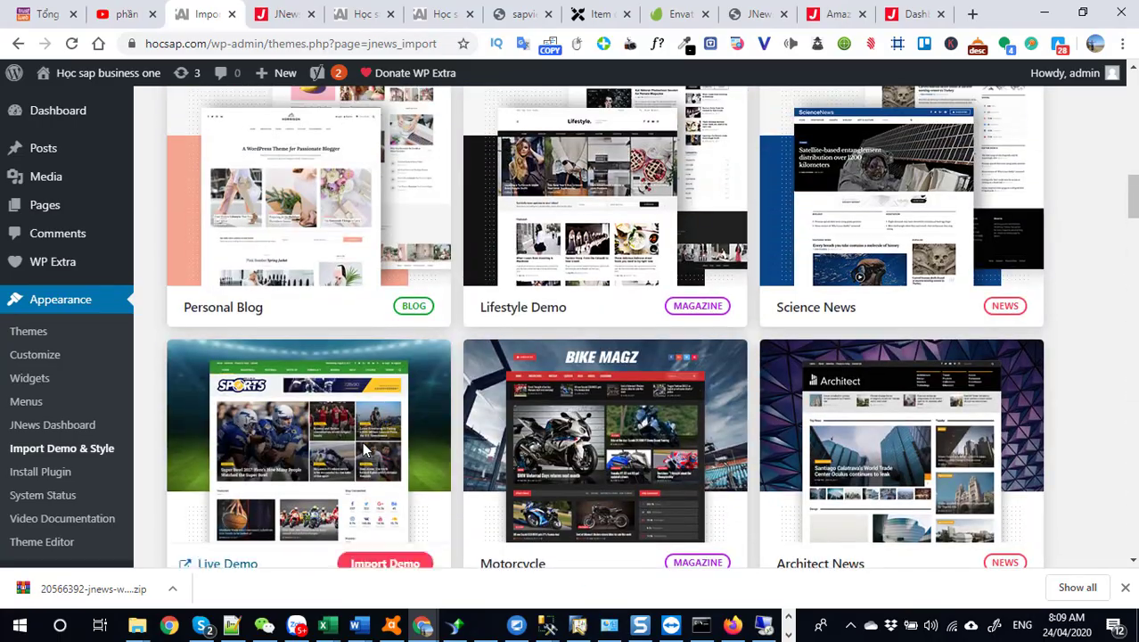
{"action": "scroll", "coordinate": [362, 448], "scroll_direction": "up", "scroll_amount": 1}
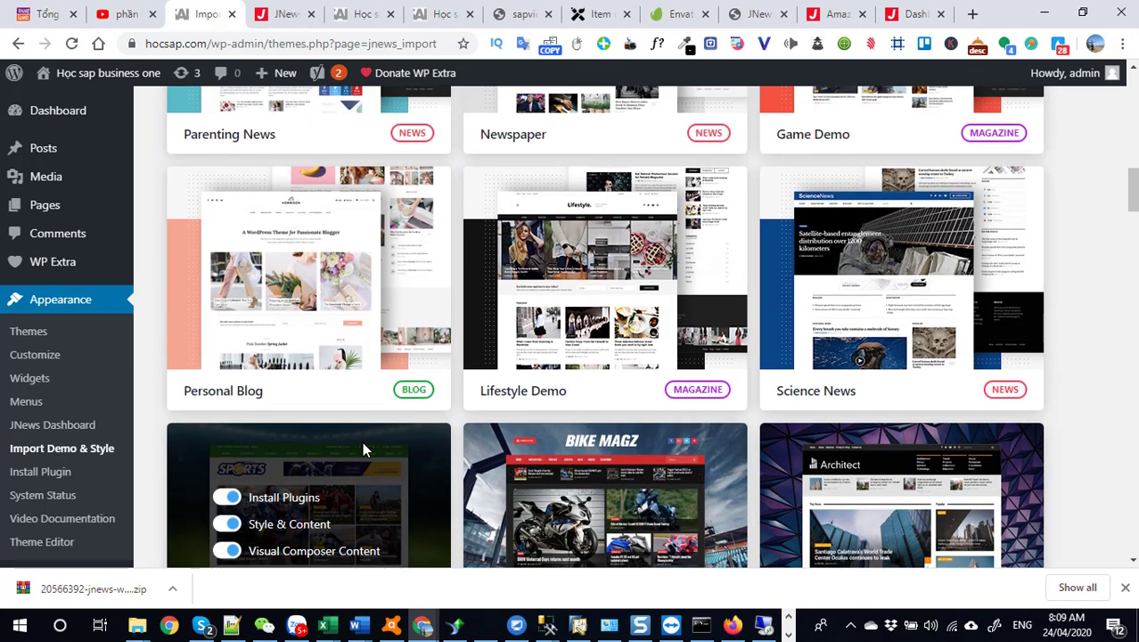
{"action": "scroll", "coordinate": [362, 441], "scroll_direction": "up", "scroll_amount": 2}
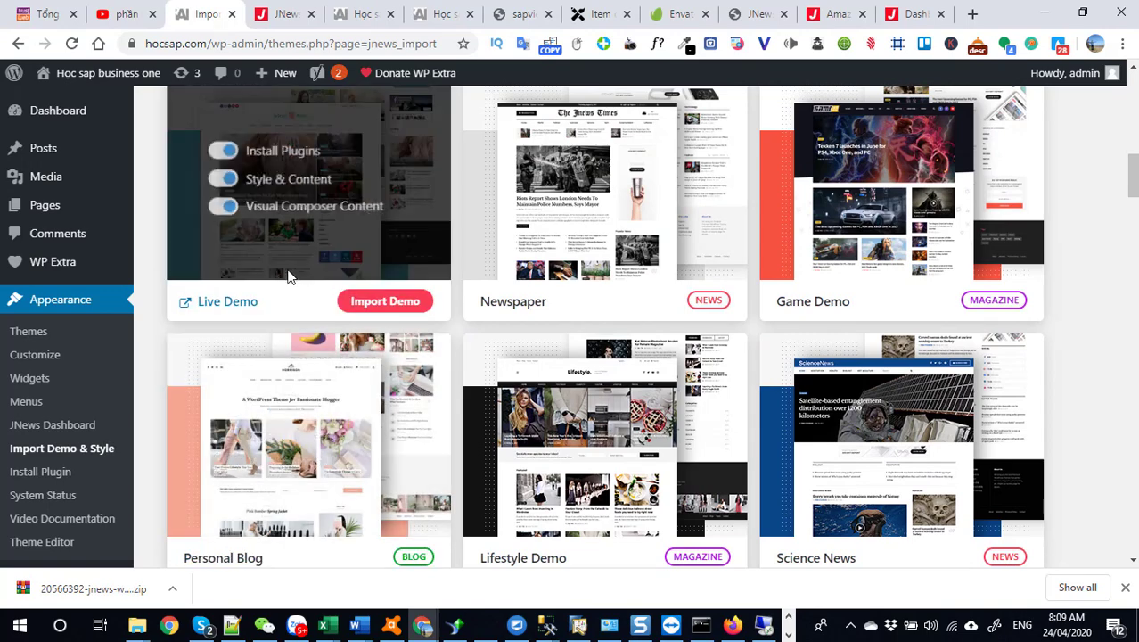
- Open the live preview of the Parenting News demo in a new browser tab and look over its home page
{"action": "right_click", "coordinate": [228, 301]}
{"action": "left_click", "coordinate": [237, 307]}
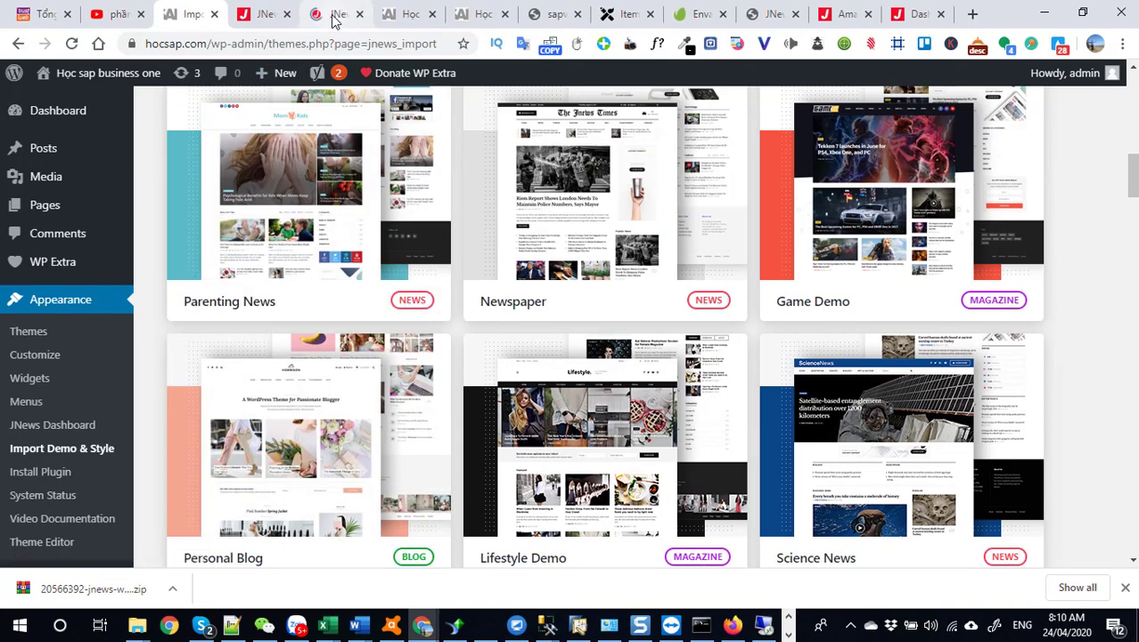
{"action": "left_click", "coordinate": [336, 14]}
{"action": "scroll", "coordinate": [481, 347], "scroll_direction": "down", "scroll_amount": 5}
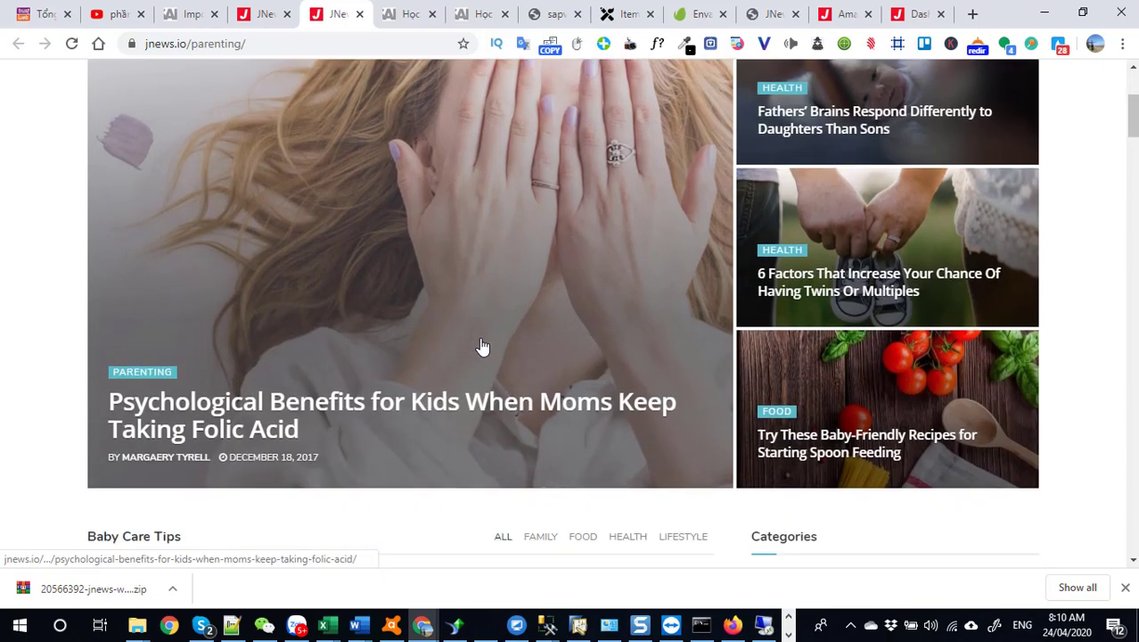
{"action": "scroll", "coordinate": [674, 388], "scroll_direction": "down", "scroll_amount": 6}
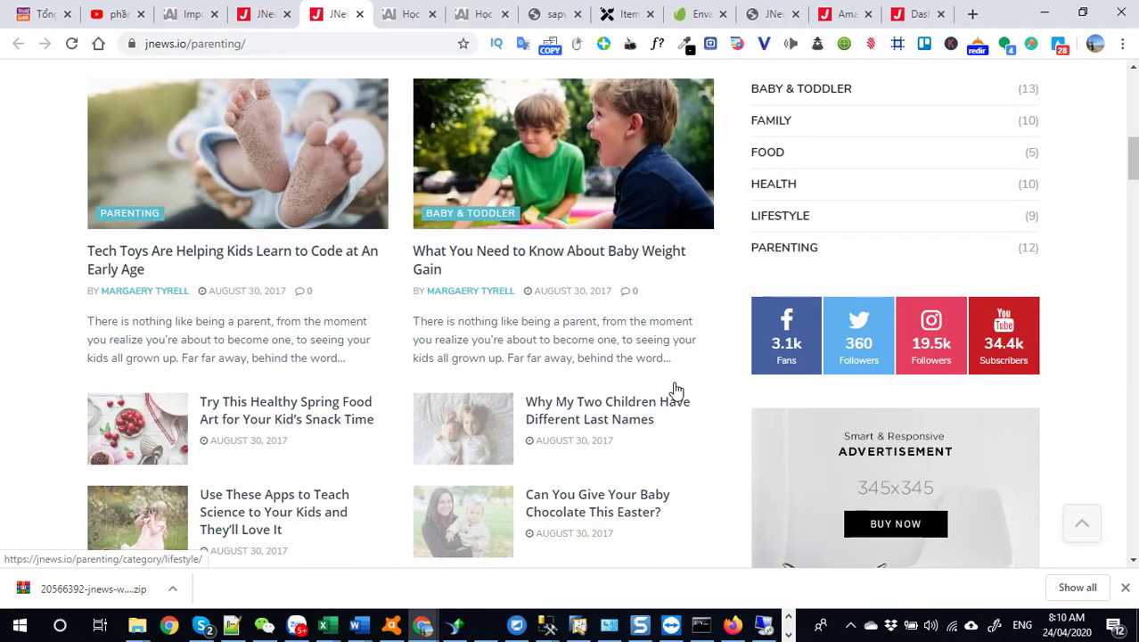
{"action": "scroll", "coordinate": [674, 389], "scroll_direction": "down", "scroll_amount": 12}
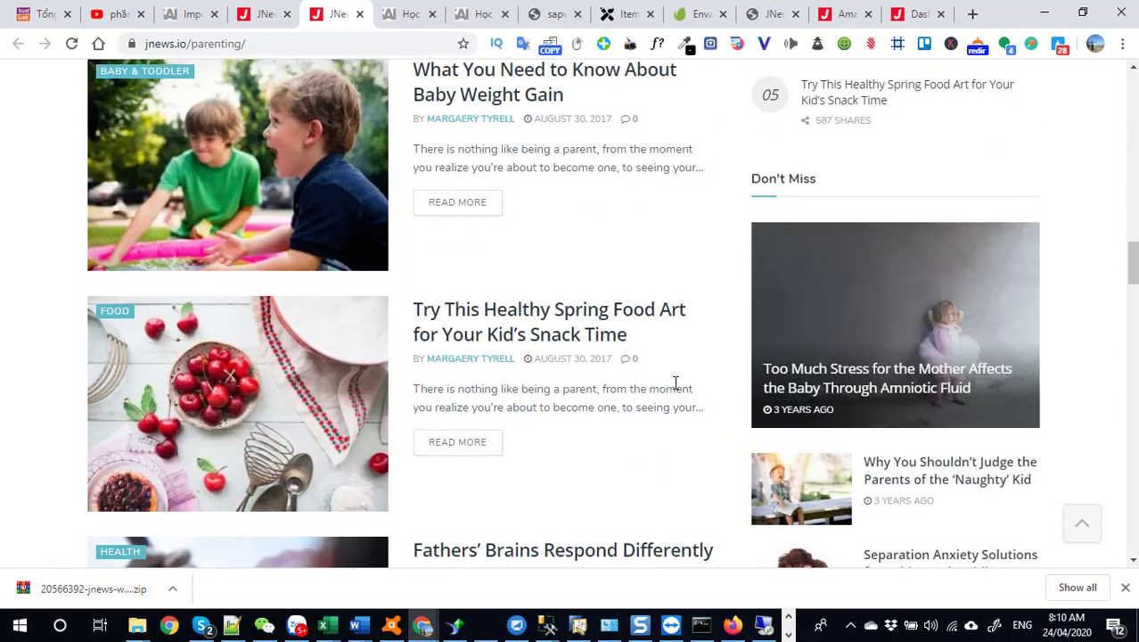
{"action": "scroll", "coordinate": [675, 390], "scroll_direction": "down", "scroll_amount": 6}
{"action": "scroll", "coordinate": [675, 389], "scroll_direction": "up", "scroll_amount": 5}
{"action": "scroll", "coordinate": [675, 390], "scroll_direction": "up", "scroll_amount": 10}
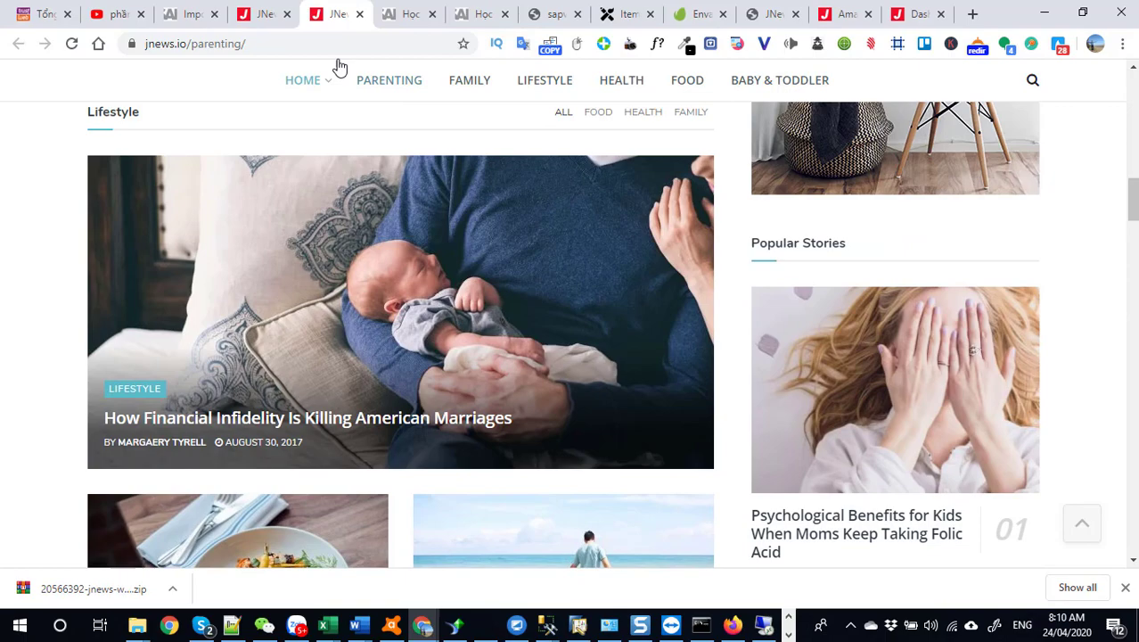
- From the Import Demo & Style page, open the Tech Demo live preview in a new browser tab and look over its home page
{"action": "left_click", "coordinate": [264, 16]}
{"action": "left_click", "coordinate": [185, 20]}
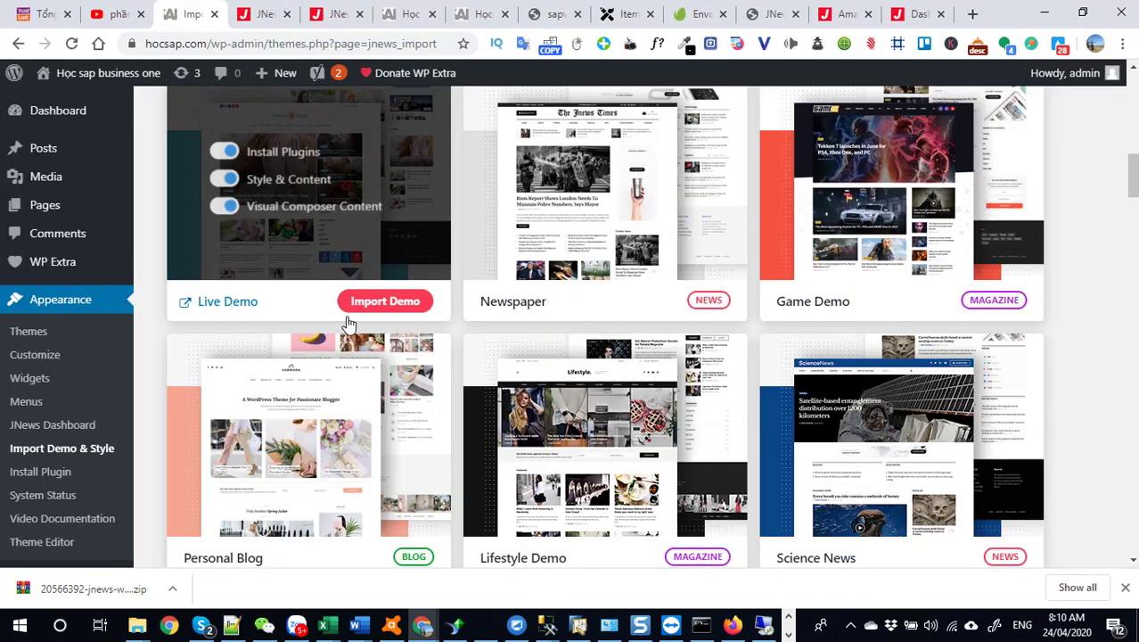
{"action": "scroll", "coordinate": [356, 267], "scroll_direction": "up", "scroll_amount": 5}
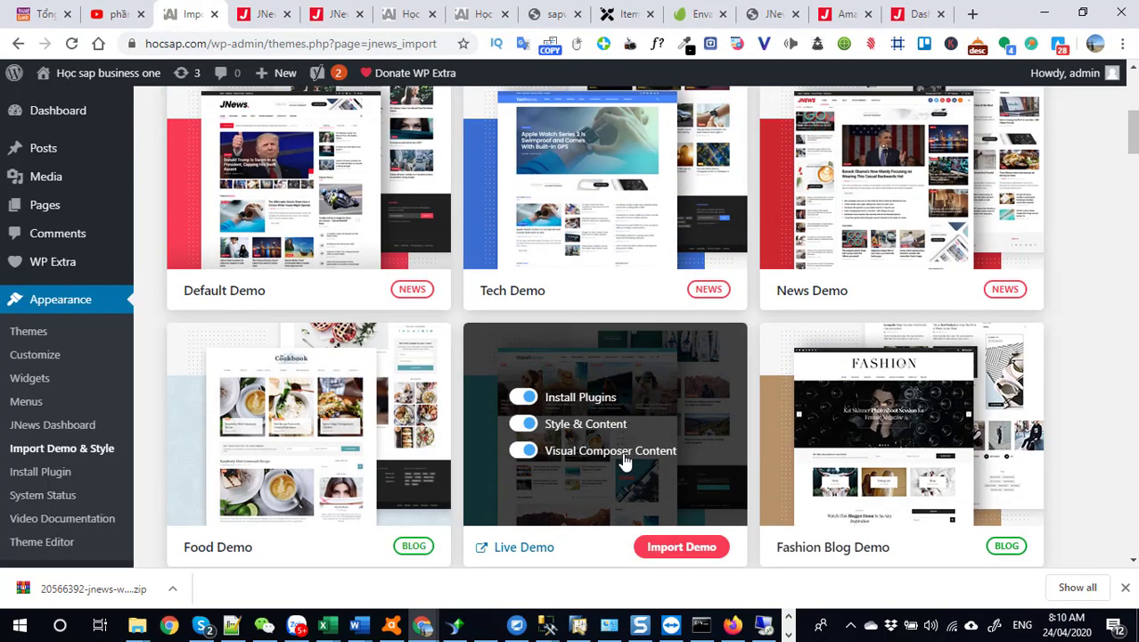
{"action": "right_click", "coordinate": [543, 294]}
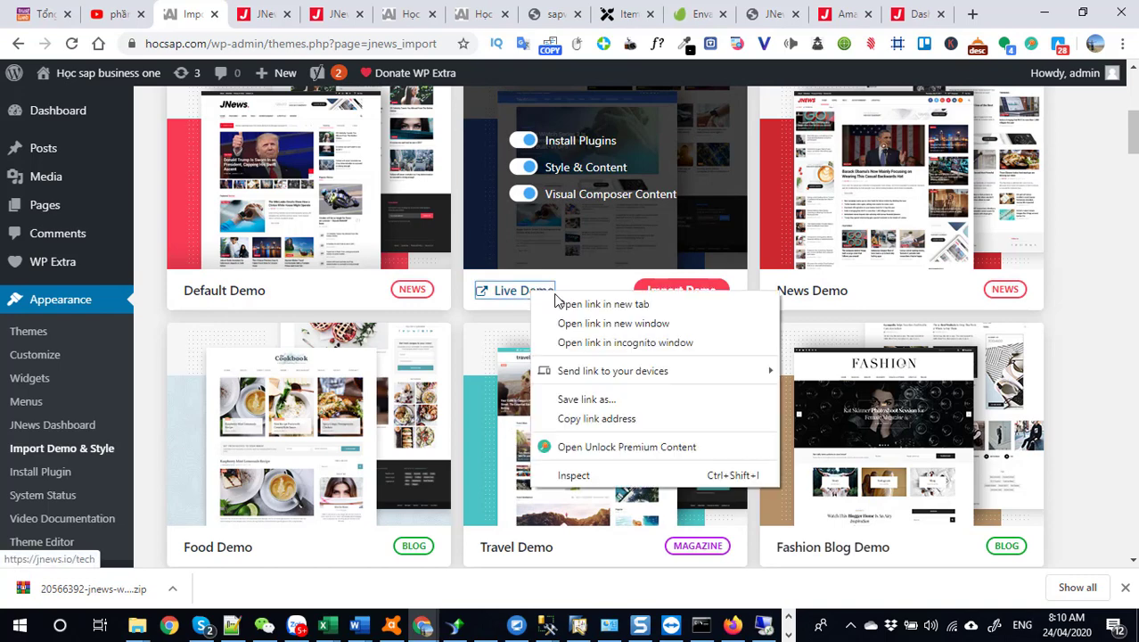
{"action": "left_click", "coordinate": [575, 303]}
{"action": "left_click", "coordinate": [372, 15]}
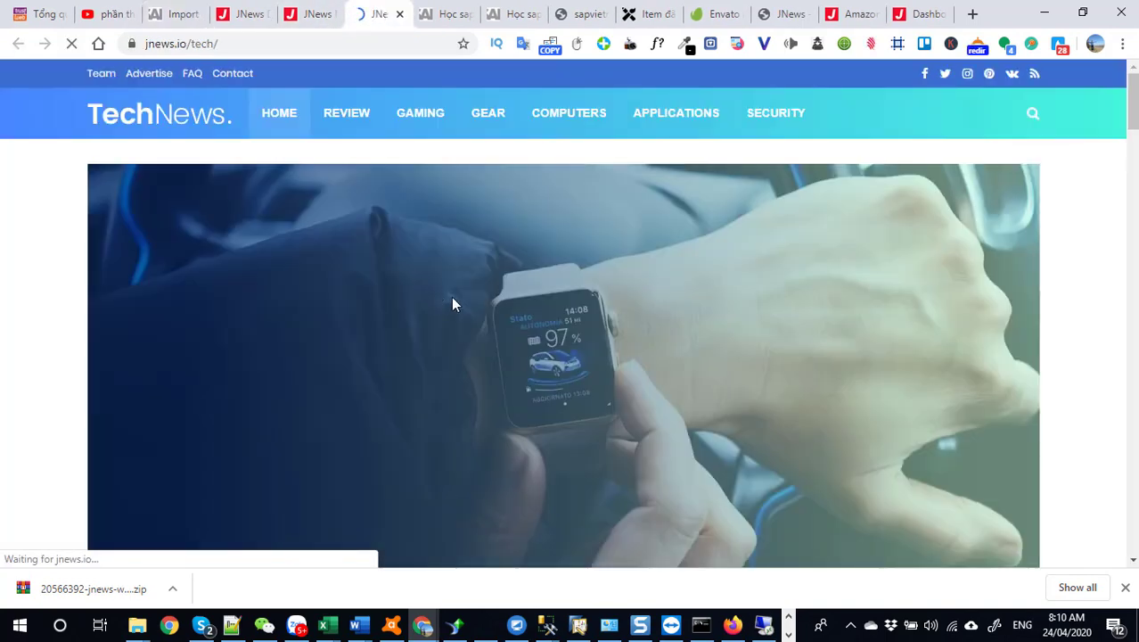
{"action": "scroll", "coordinate": [655, 355], "scroll_direction": "down", "scroll_amount": 2}
{"action": "scroll", "coordinate": [655, 356], "scroll_direction": "down", "scroll_amount": 4}
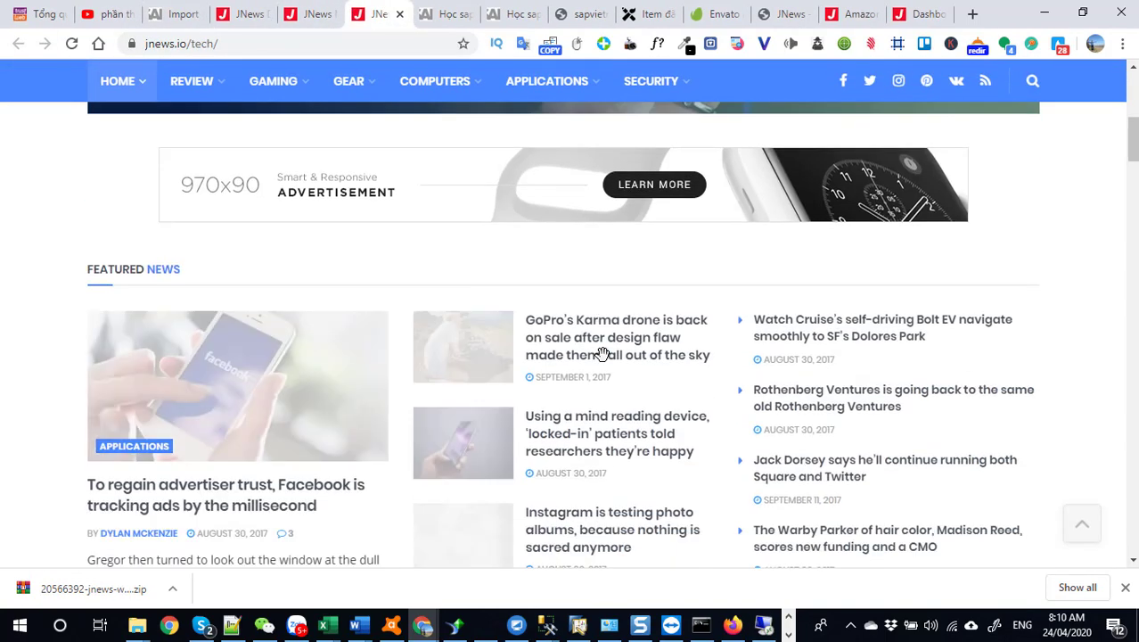
{"action": "scroll", "coordinate": [602, 354], "scroll_direction": "down", "scroll_amount": 6}
{"action": "scroll", "coordinate": [478, 237], "scroll_direction": "up", "scroll_amount": 3}
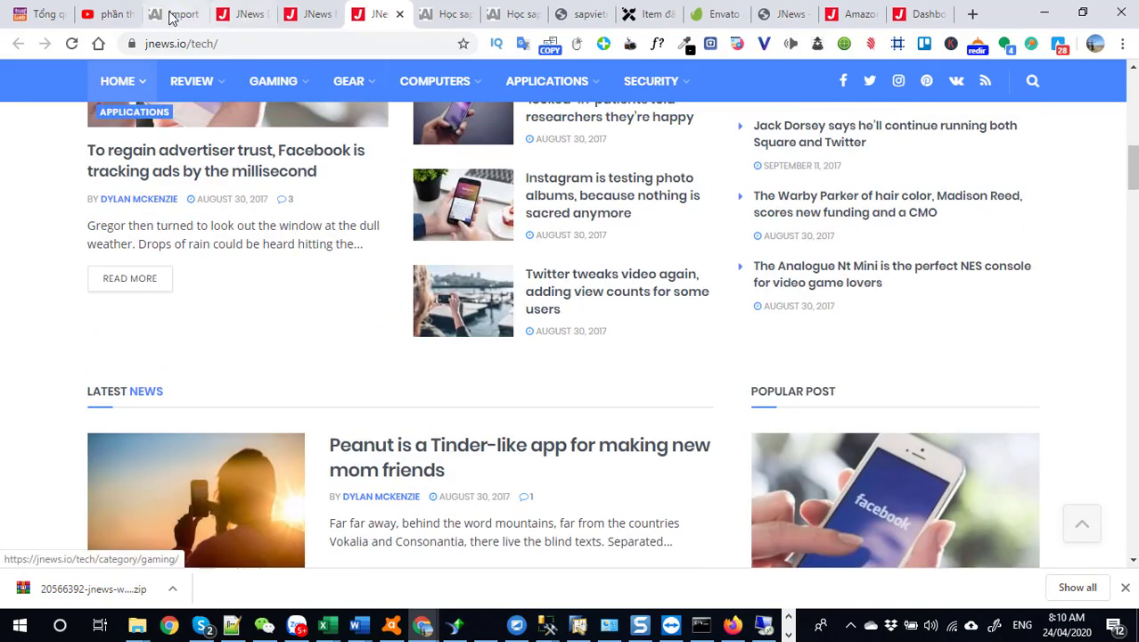
- From the Import Demo & Style page, open the News Demo live preview in a new browser tab and inspect its layout
{"action": "left_click", "coordinate": [179, 15]}
{"action": "scroll", "coordinate": [466, 302], "scroll_direction": "up", "scroll_amount": 5}
{"action": "scroll", "coordinate": [465, 302], "scroll_direction": "down", "scroll_amount": 3}
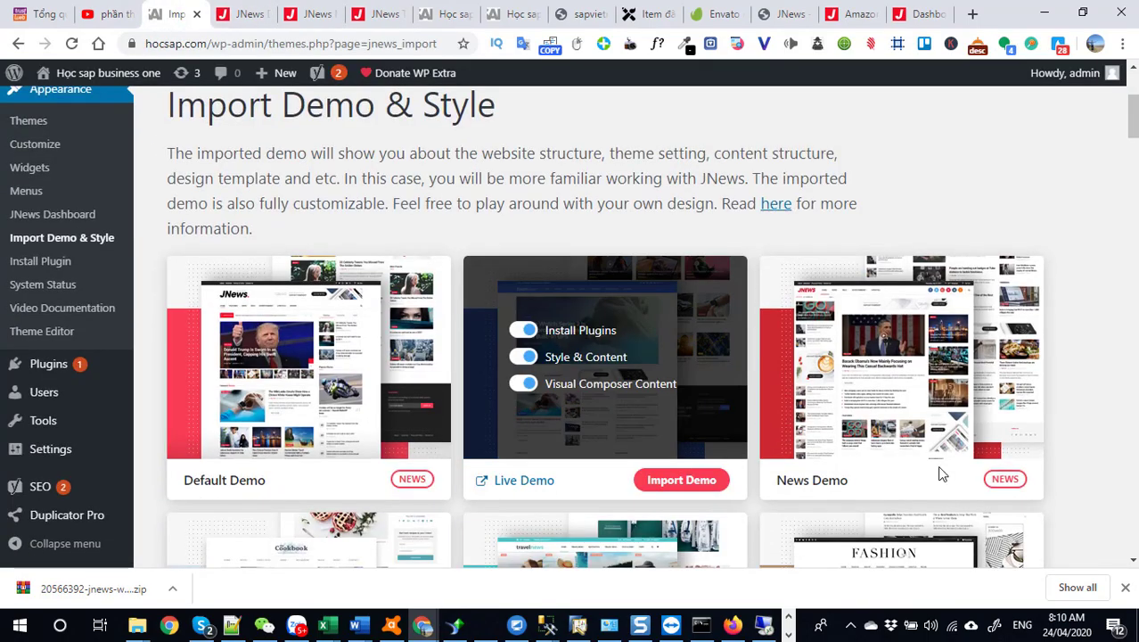
{"action": "scroll", "coordinate": [793, 452], "scroll_direction": "down", "scroll_amount": 2}
{"action": "mouse_move", "coordinate": [563, 458]}
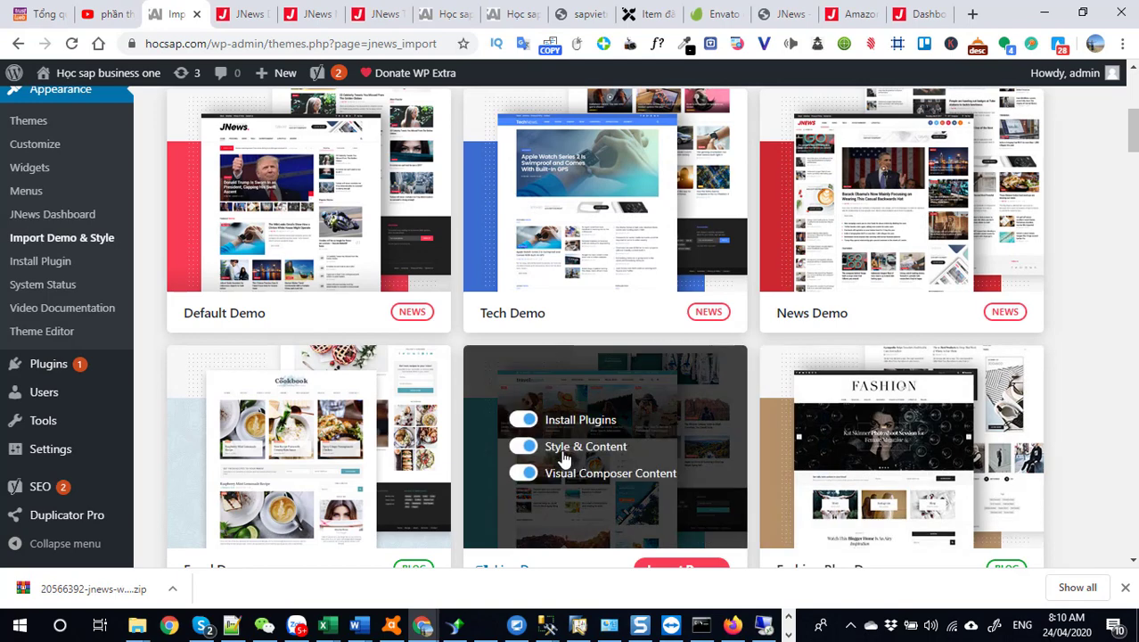
{"action": "mouse_move", "coordinate": [861, 263]}
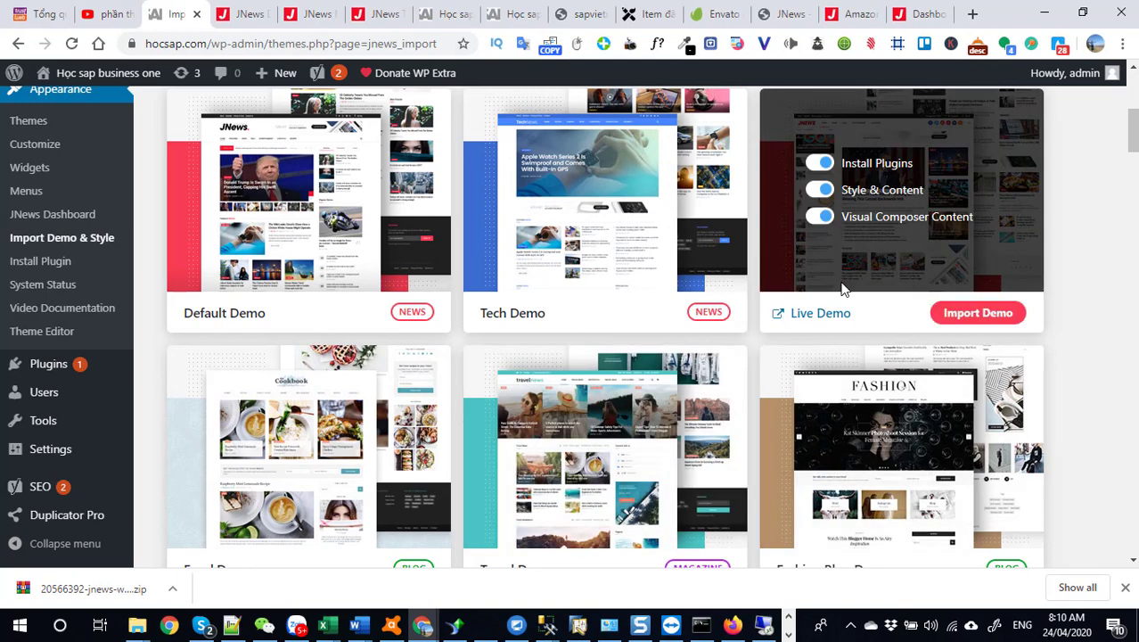
{"action": "right_click", "coordinate": [838, 310]}
{"action": "left_click", "coordinate": [869, 316]}
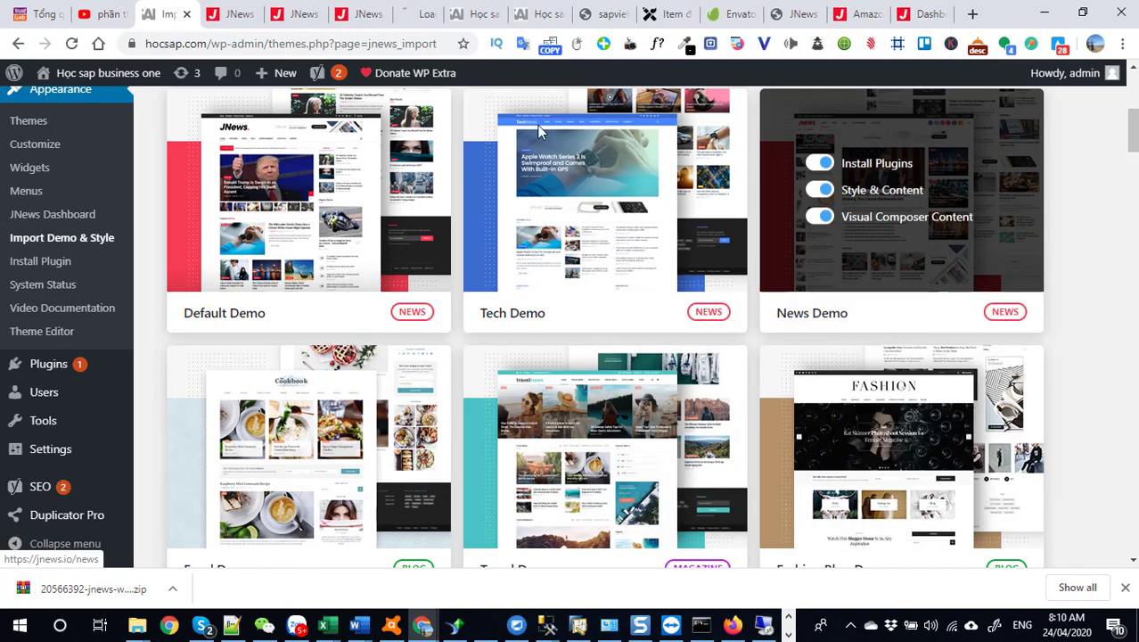
{"action": "left_click", "coordinate": [414, 14]}
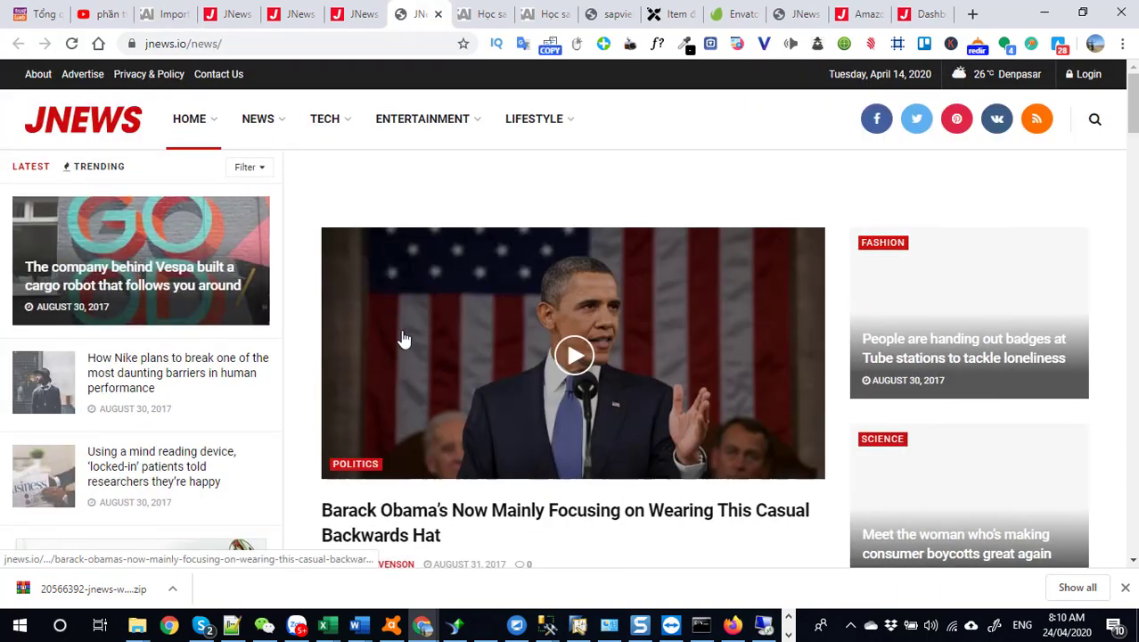
{"action": "scroll", "coordinate": [401, 338], "scroll_direction": "down", "scroll_amount": 2}
{"action": "scroll", "coordinate": [401, 338], "scroll_direction": "down", "scroll_amount": 10}
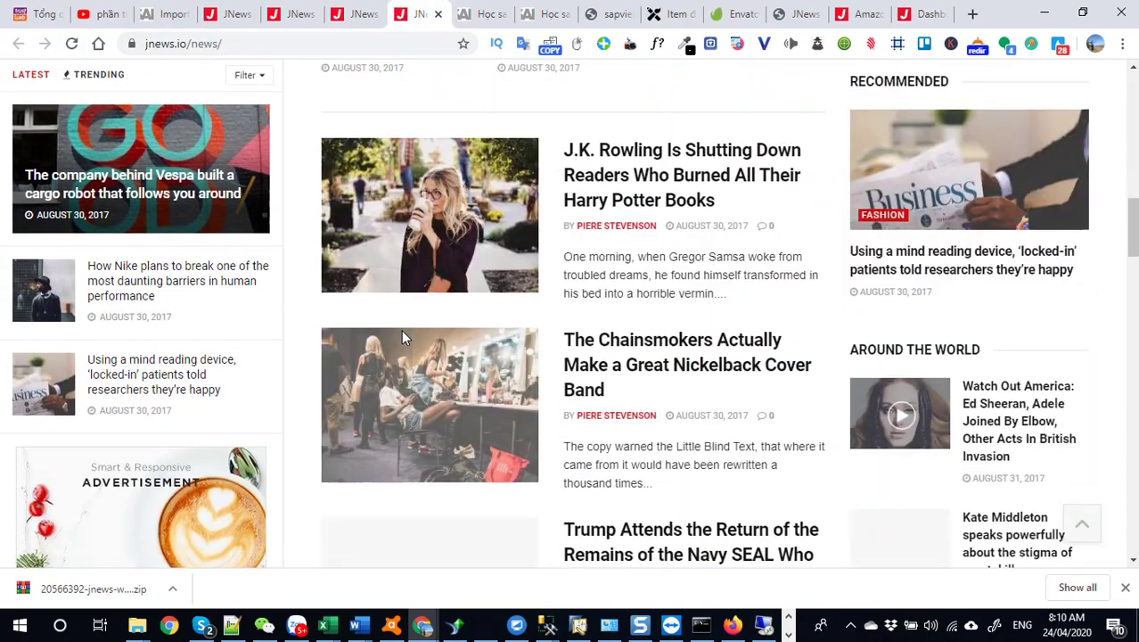
{"action": "scroll", "coordinate": [401, 328], "scroll_direction": "up", "scroll_amount": 4}
- From the Import Demo & Style page, reopen the Default Demo live preview in a new browser tab and examine its home page sections
{"action": "left_click", "coordinate": [176, 12]}
{"action": "mouse_move", "coordinate": [381, 298]}
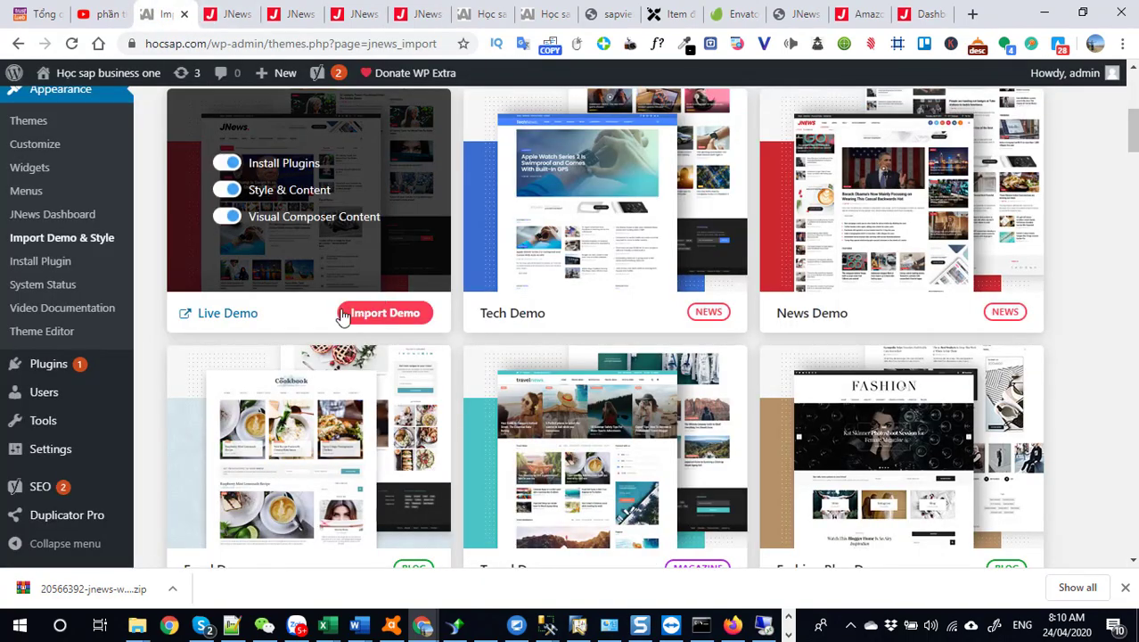
{"action": "right_click", "coordinate": [228, 312]}
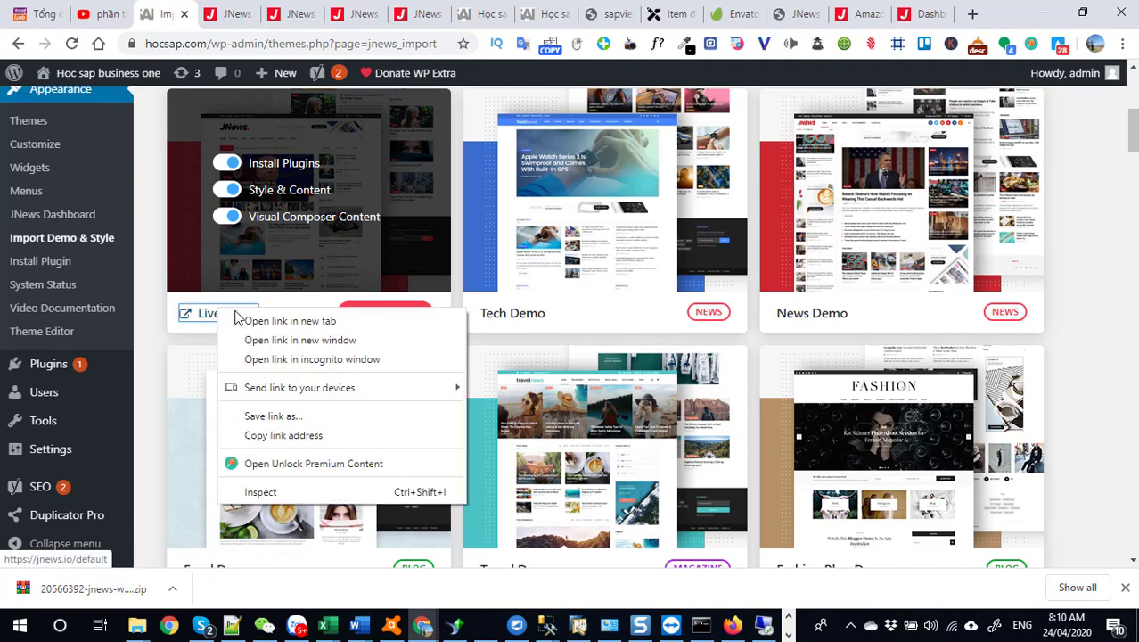
{"action": "left_click", "coordinate": [247, 321]}
{"action": "left_click", "coordinate": [437, 15]}
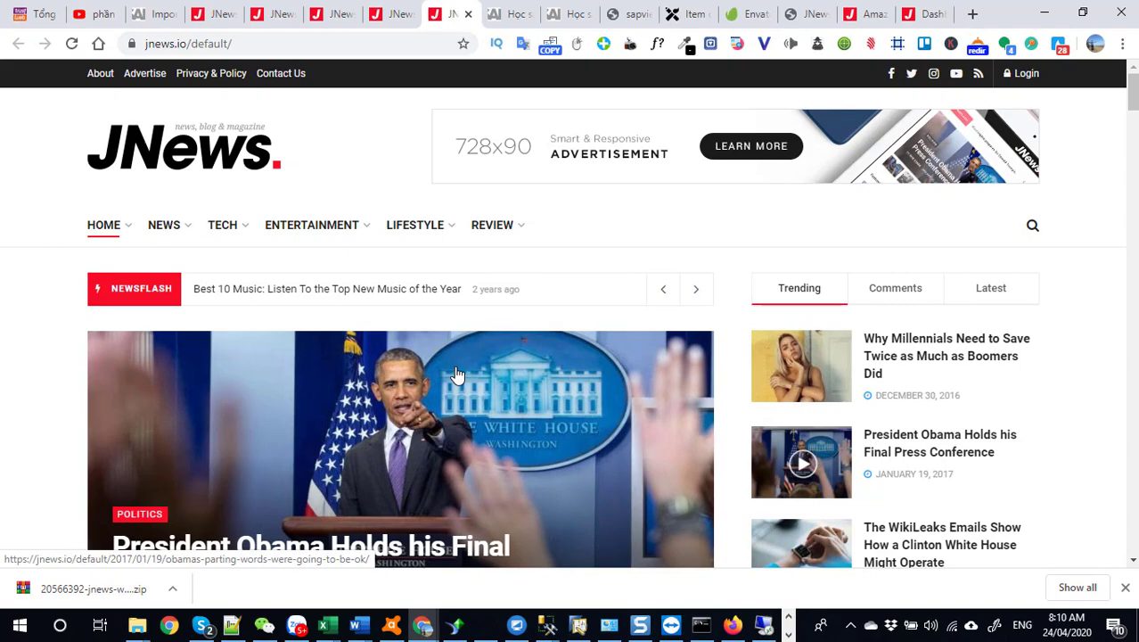
{"action": "scroll", "coordinate": [456, 374], "scroll_direction": "down", "scroll_amount": 8}
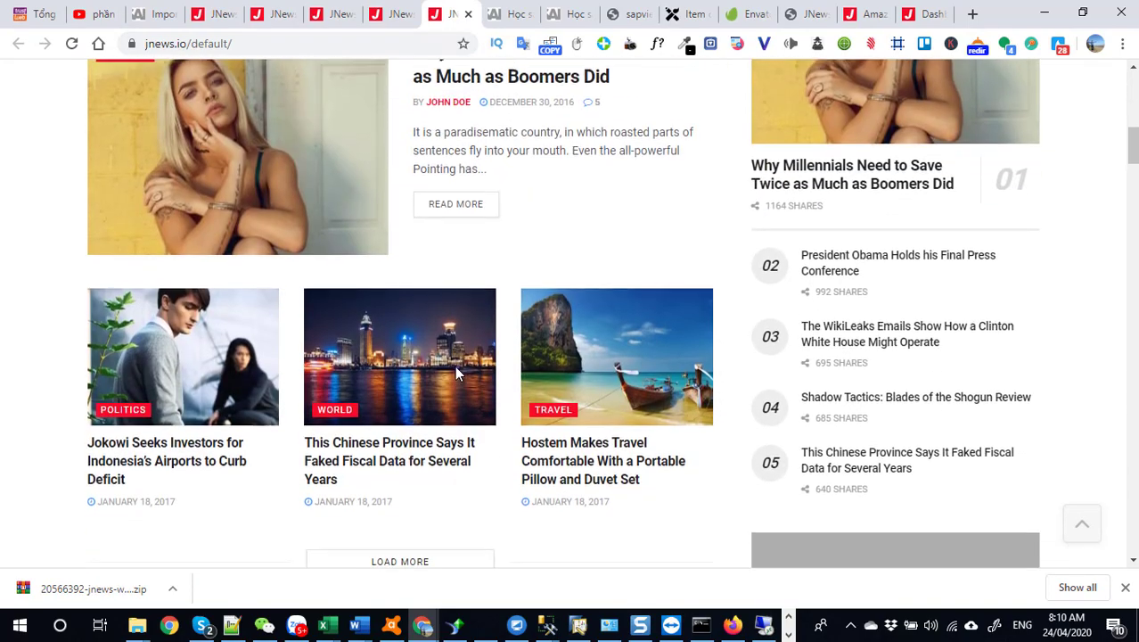
{"action": "scroll", "coordinate": [455, 372], "scroll_direction": "down", "scroll_amount": 9}
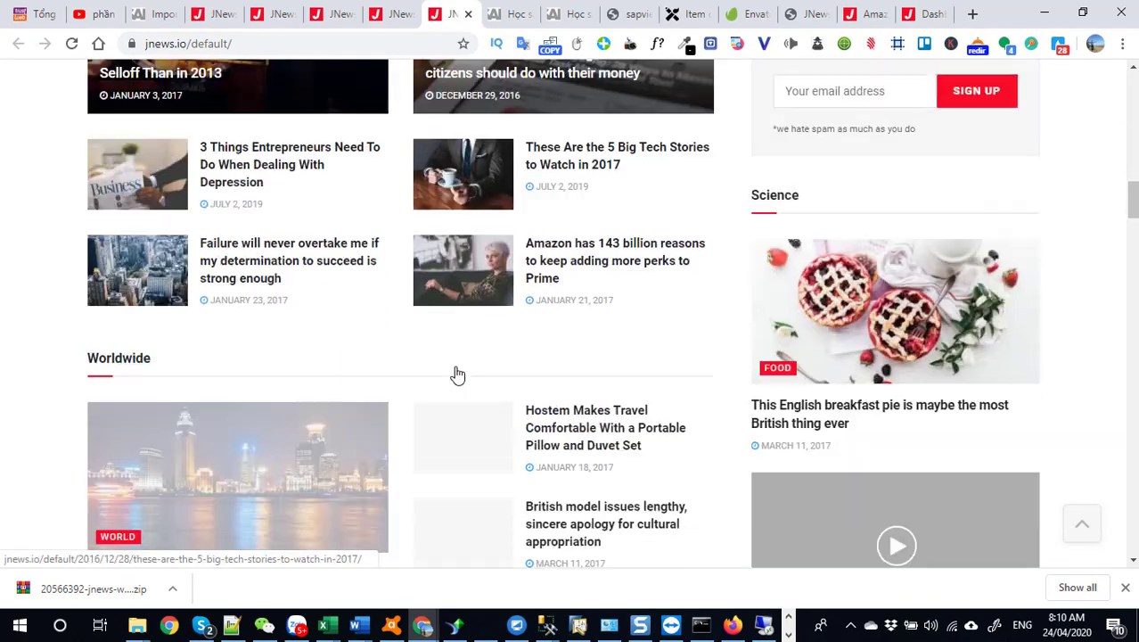
{"action": "scroll", "coordinate": [456, 374], "scroll_direction": "down", "scroll_amount": 6}
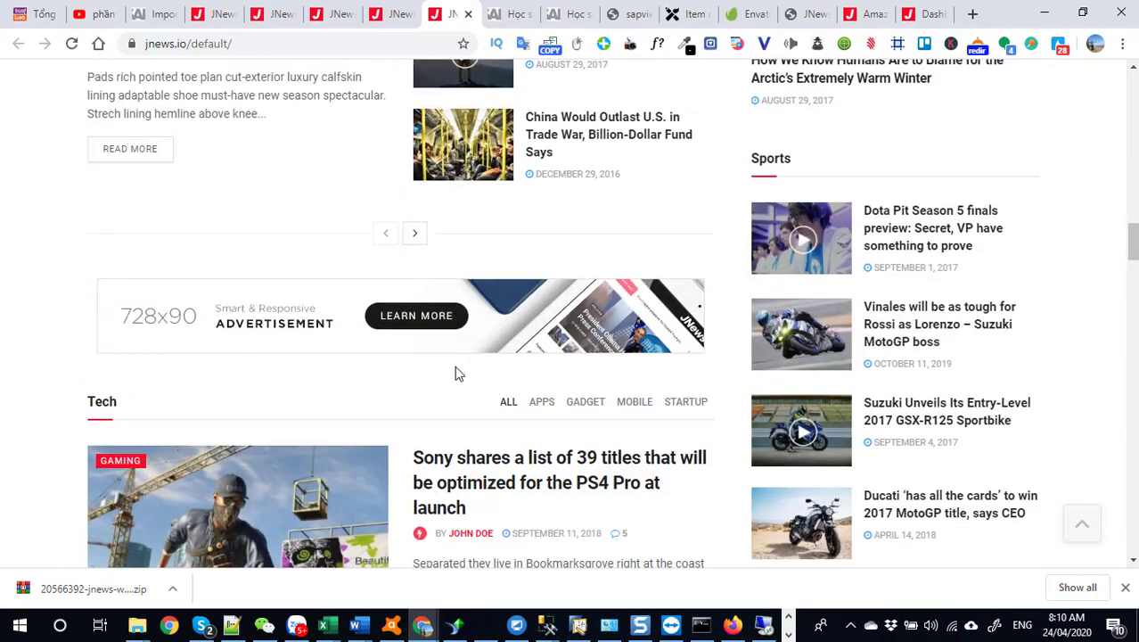
{"action": "scroll", "coordinate": [457, 372], "scroll_direction": "down", "scroll_amount": 10}
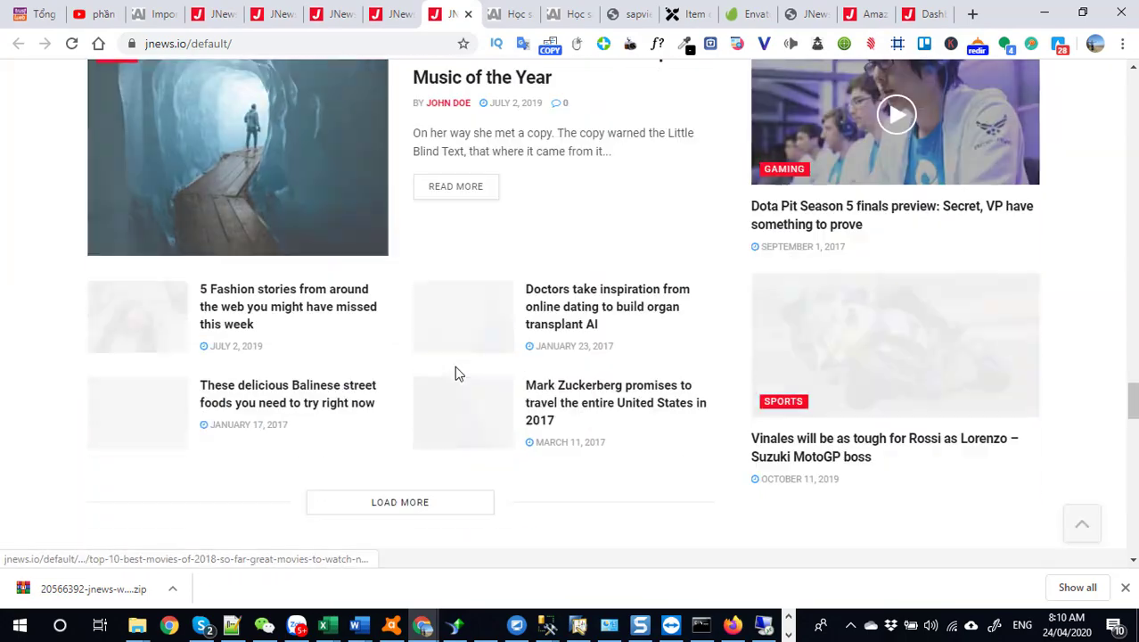
- Return to the beginning of the Import Demo & Style page
{"action": "scroll", "coordinate": [454, 372], "scroll_direction": "up", "scroll_amount": 15}
{"action": "left_click", "coordinate": [155, 13]}
{"action": "scroll", "coordinate": [437, 303], "scroll_direction": "up", "scroll_amount": 4}
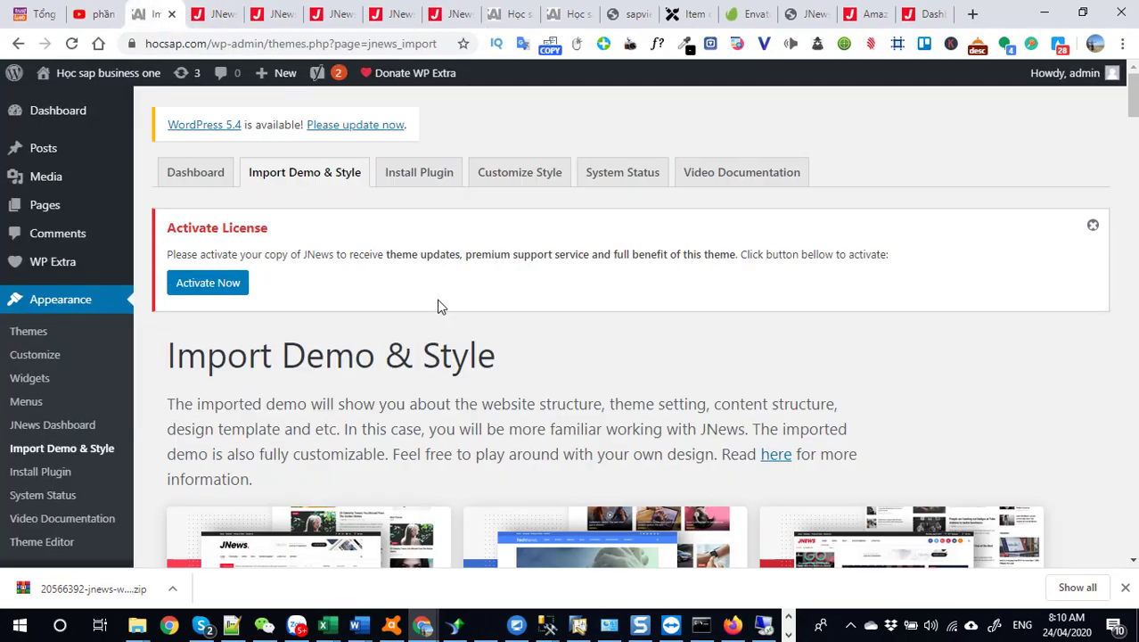
- Try out the page builder content option on the News Demo and set the Default Demo to Elementor Content
{"action": "scroll", "coordinate": [438, 306], "scroll_direction": "down", "scroll_amount": 5}
{"action": "scroll", "coordinate": [322, 340], "scroll_direction": "up", "scroll_amount": 2}
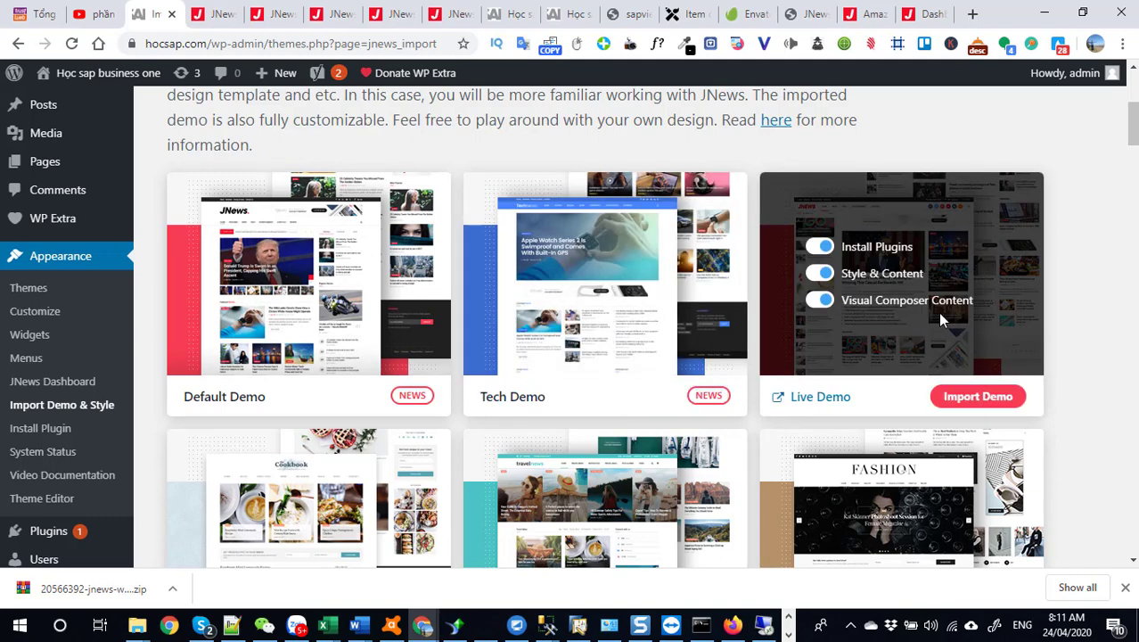
{"action": "left_click", "coordinate": [817, 303]}
{"action": "left_click", "coordinate": [817, 304]}
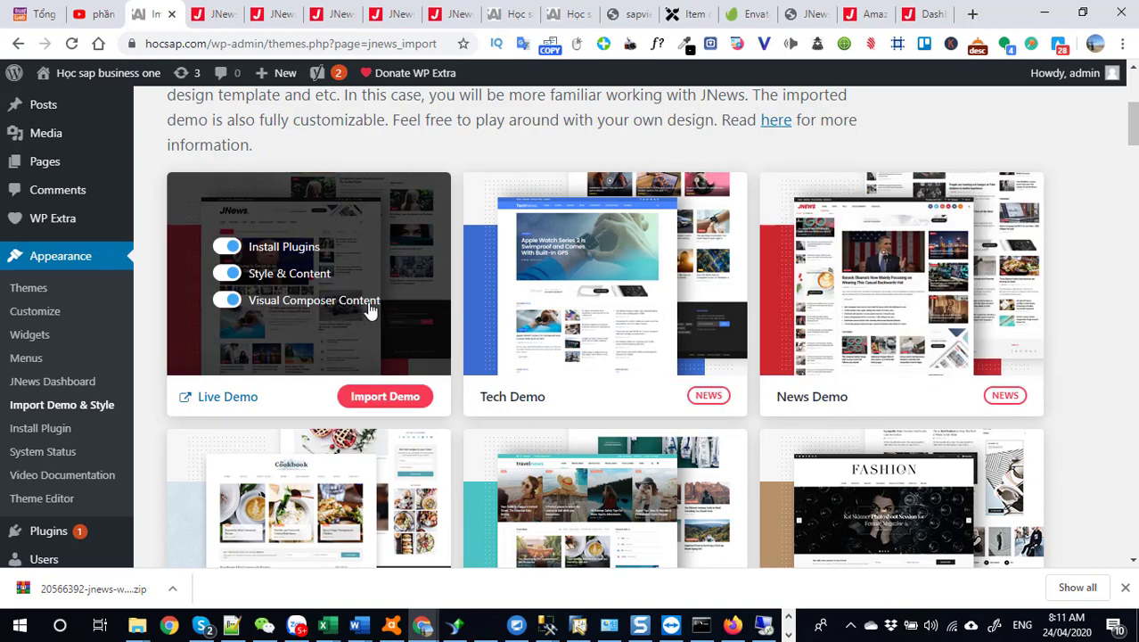
{"action": "left_click", "coordinate": [225, 303]}
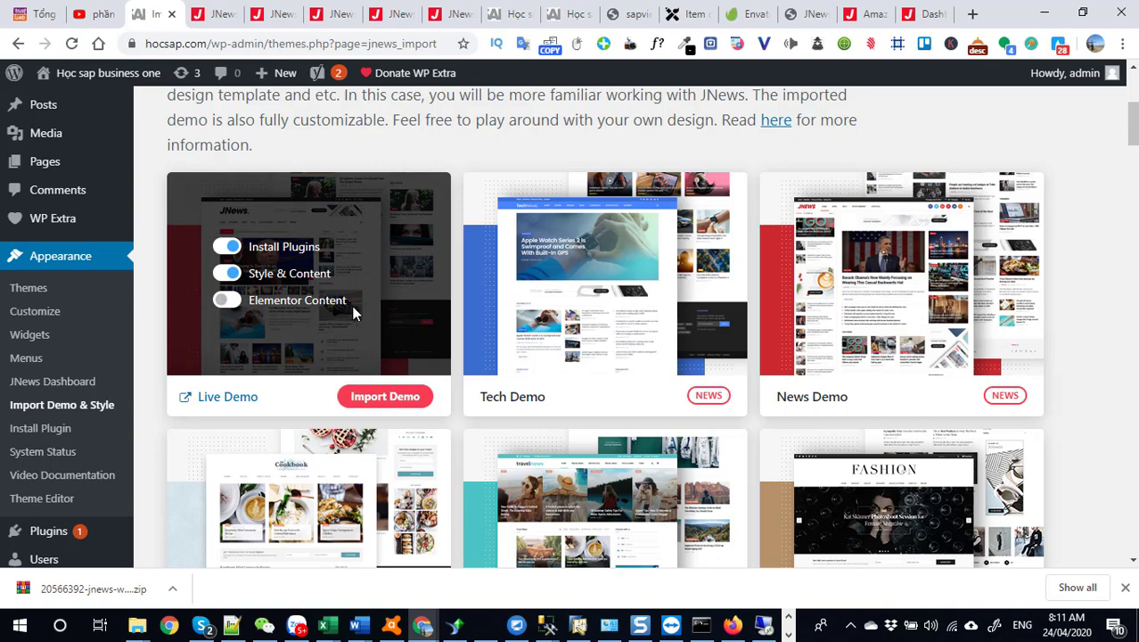
- Copy the "Elementor Content" option label and search Google for it in a new browser tab
{"action": "left_click_drag", "start_coordinate": [349, 305], "coordinate": [254, 308]}
{"action": "key", "text": "ctrl+c"}
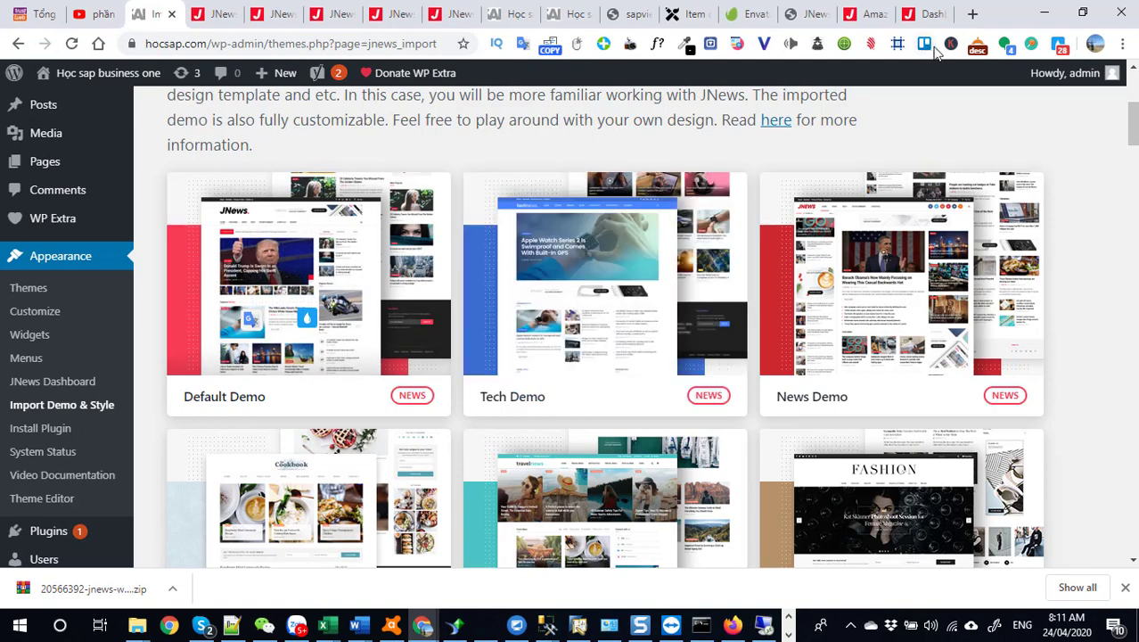
{"action": "left_click", "coordinate": [972, 14]}
{"action": "key", "text": "ctrl+v"}
{"action": "key", "text": "Return"}
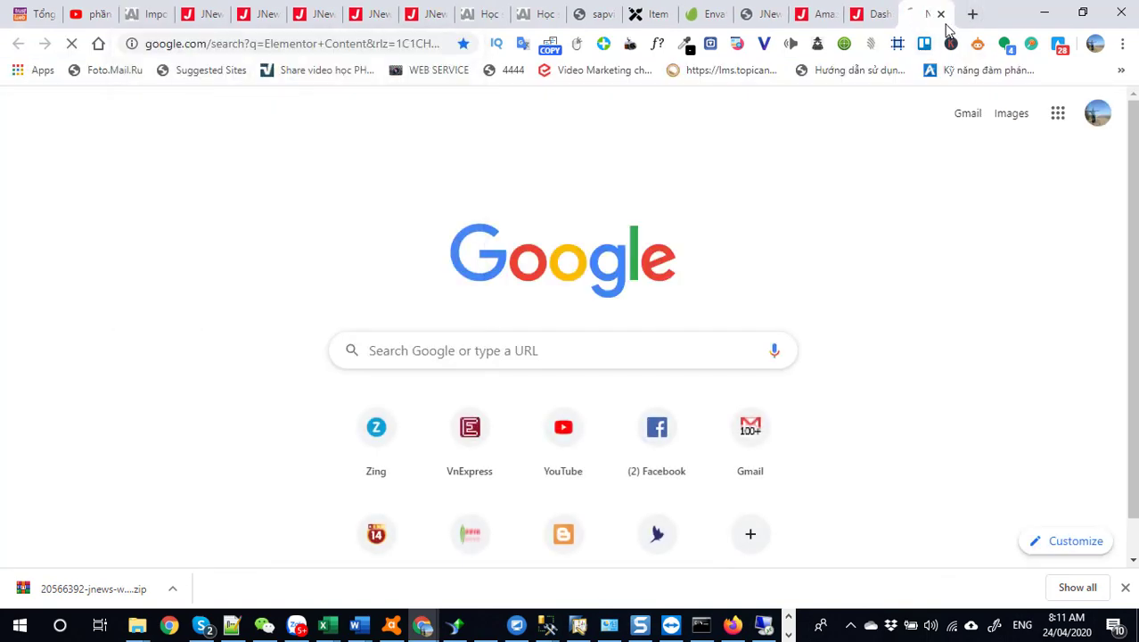
{"action": "scroll", "coordinate": [290, 268], "scroll_direction": "down", "scroll_amount": 2}
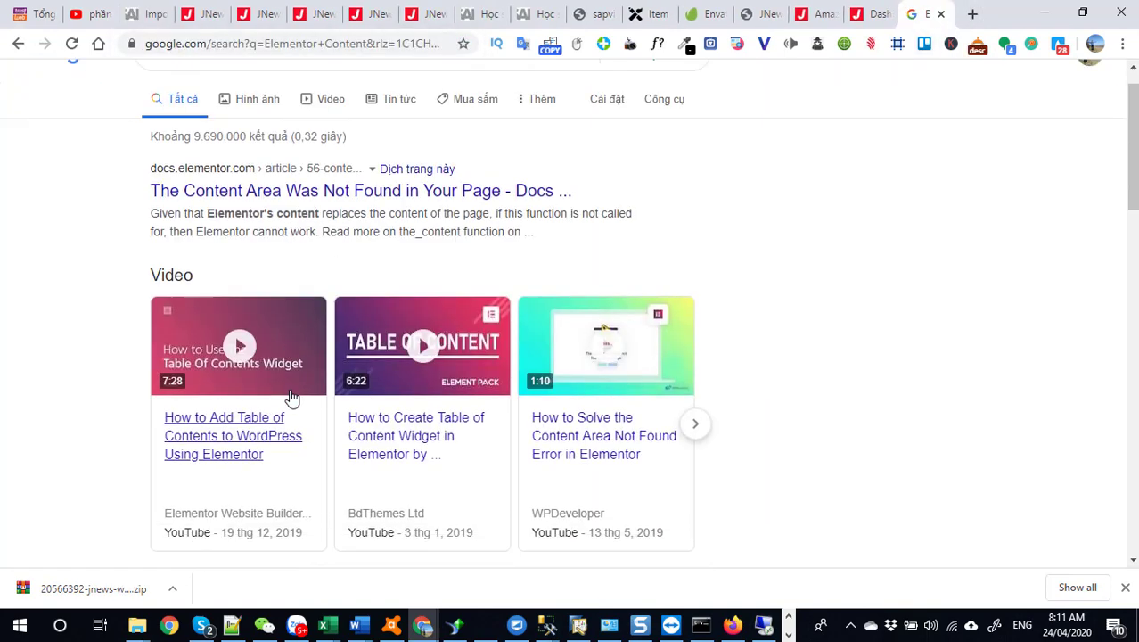
- Open Elementor's table of contents article from the search results, go to the elementor.com home page and look over its page builder showcase
{"action": "left_click", "coordinate": [259, 489]}
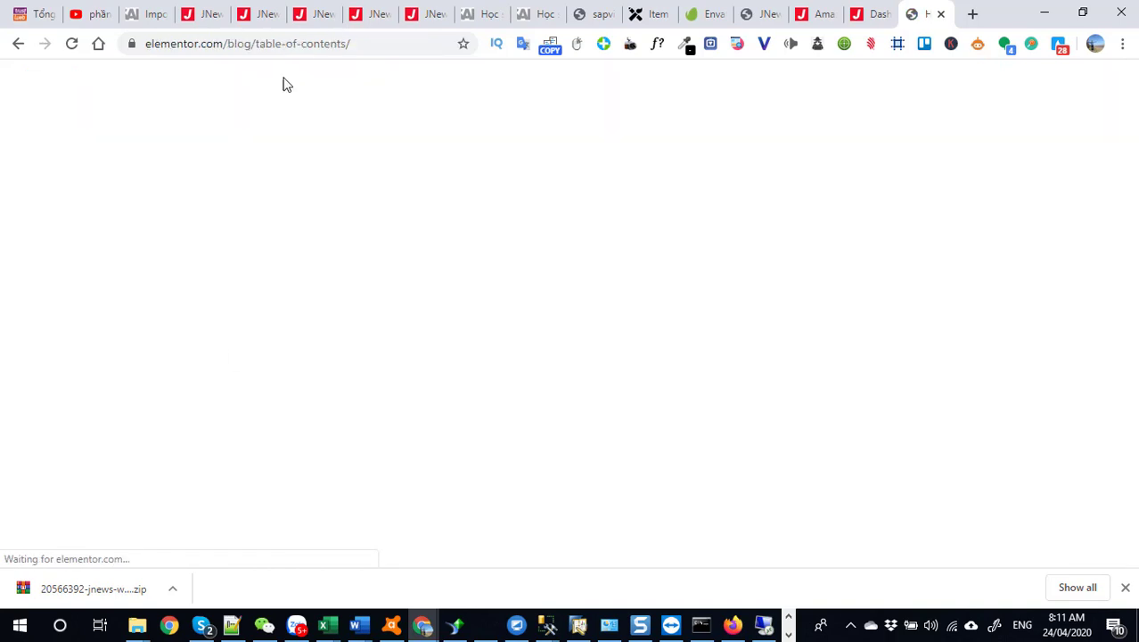
{"action": "scroll", "coordinate": [493, 299], "scroll_direction": "down", "scroll_amount": 3}
{"action": "scroll", "coordinate": [493, 299], "scroll_direction": "up", "scroll_amount": 4}
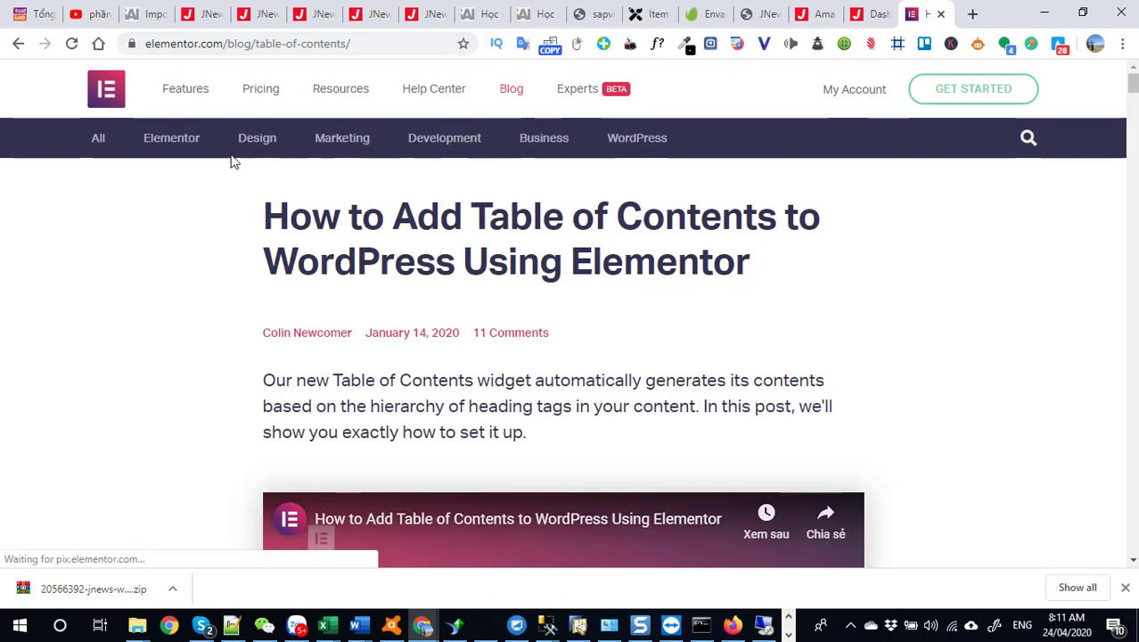
{"action": "left_click", "coordinate": [116, 95]}
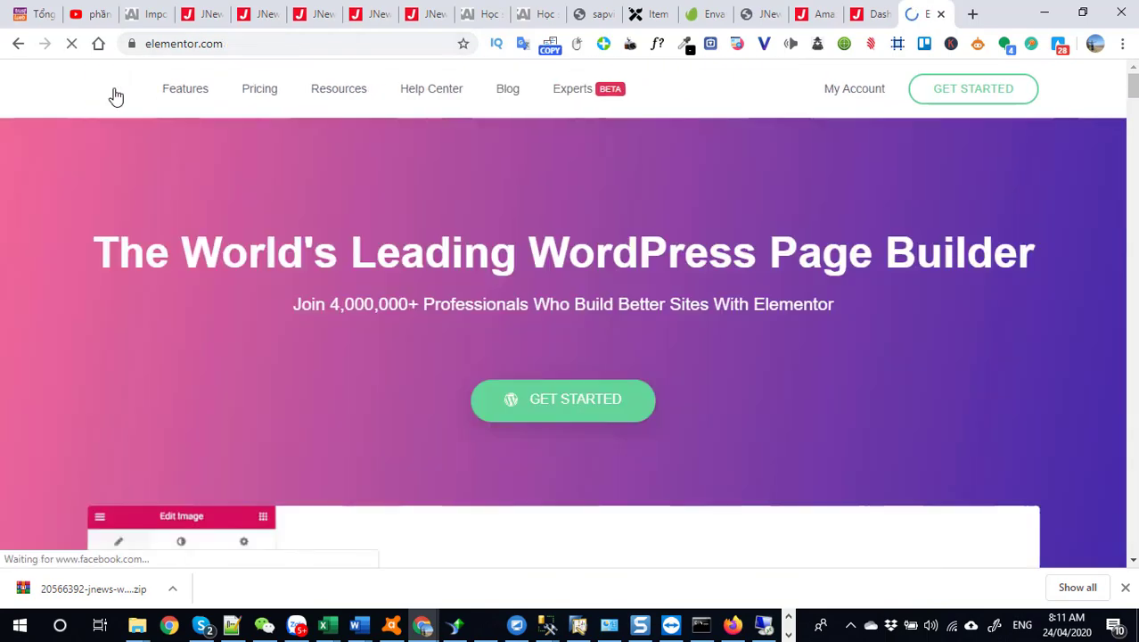
{"action": "scroll", "coordinate": [343, 233], "scroll_direction": "down", "scroll_amount": 3}
{"action": "scroll", "coordinate": [346, 240], "scroll_direction": "down", "scroll_amount": 2}
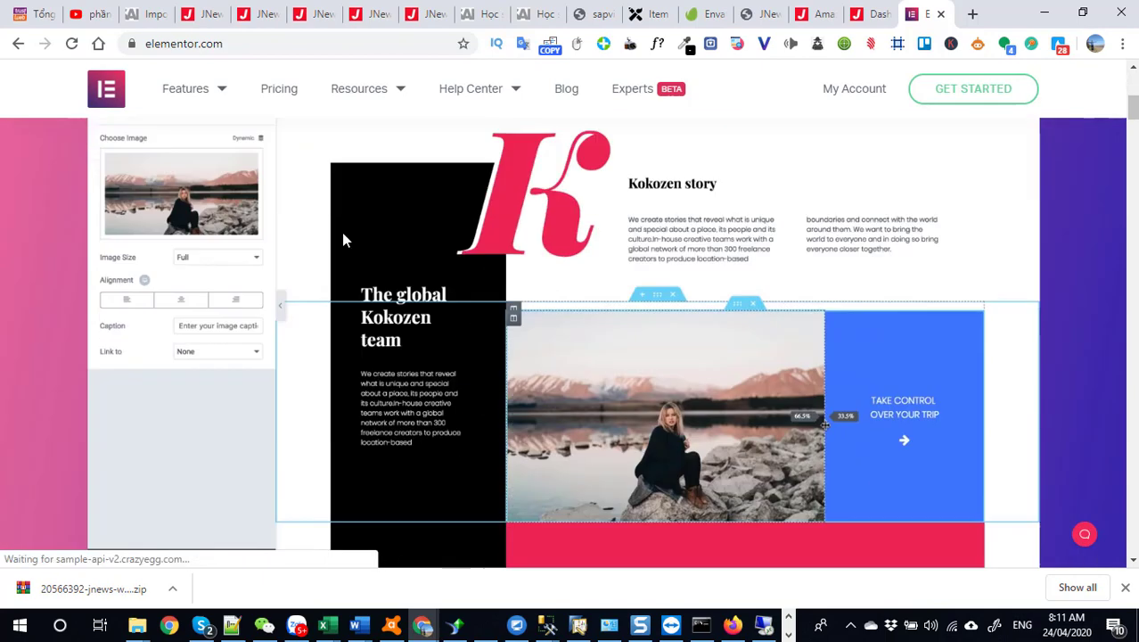
{"action": "scroll", "coordinate": [720, 315], "scroll_direction": "down", "scroll_amount": 2}
{"action": "scroll", "coordinate": [684, 285], "scroll_direction": "up", "scroll_amount": 2}
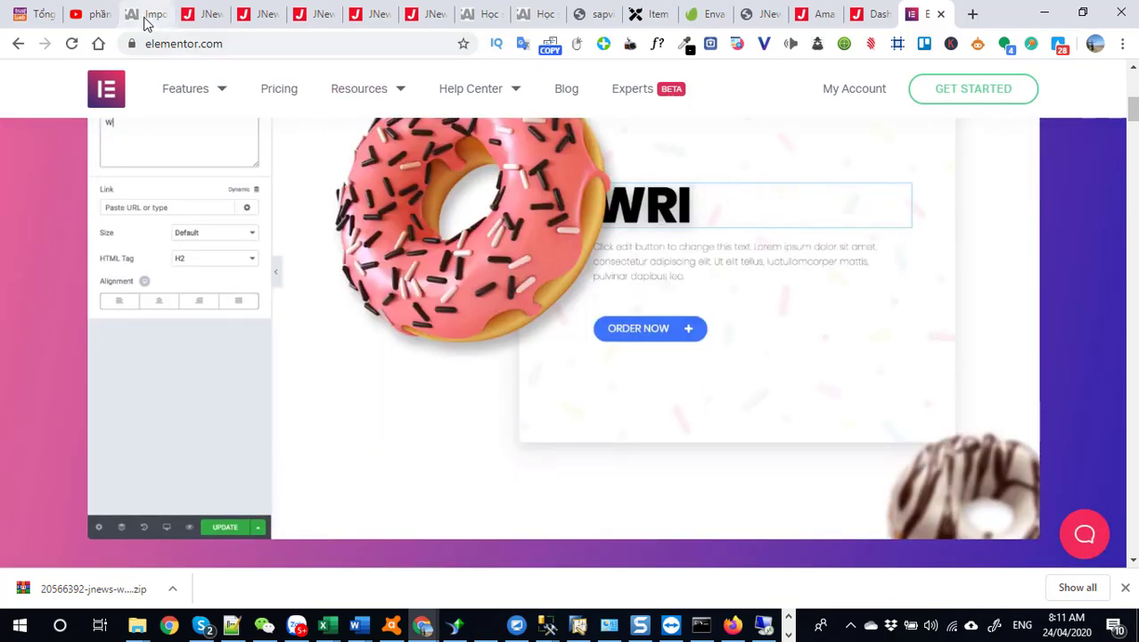
- Switch the Default Demo to Visual Composer Content on the import page and search Google for that option label in a new tab
{"action": "left_click", "coordinate": [147, 16]}
{"action": "mouse_move", "coordinate": [312, 346]}
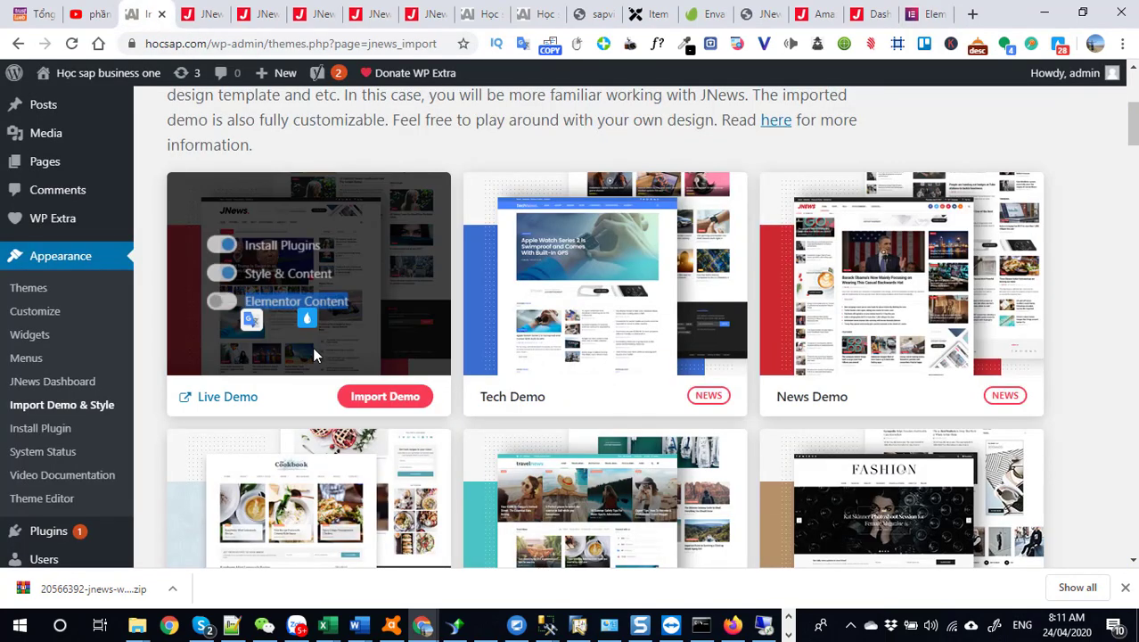
{"action": "left_click", "coordinate": [252, 308]}
{"action": "left_click_drag", "start_coordinate": [380, 312], "coordinate": [254, 305]}
{"action": "key", "text": "ctrl+c"}
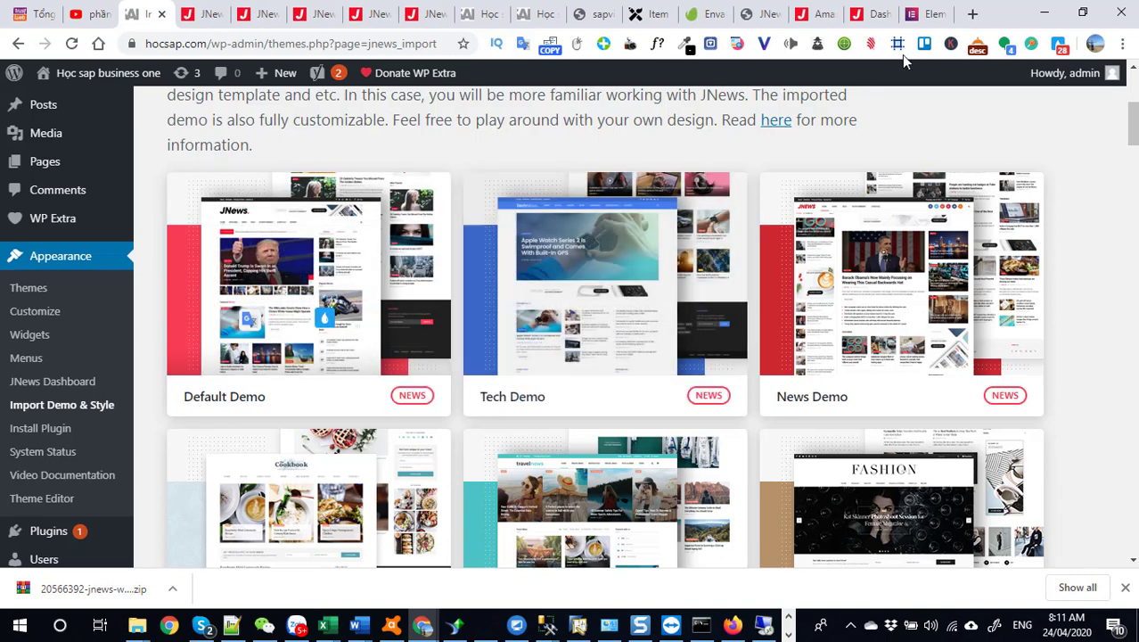
{"action": "left_click", "coordinate": [971, 15]}
{"action": "key", "text": "ctrl+v"}
{"action": "key", "text": "Return"}
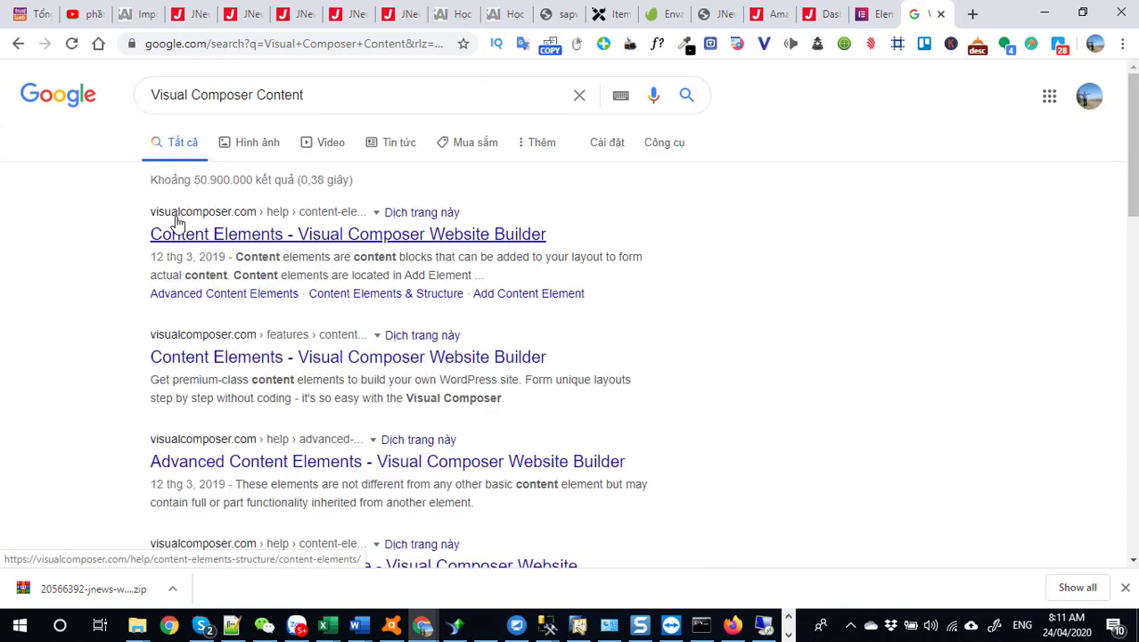
- Back on the import page, import the Default Demo with Install Plugins, Style & Content and Elementor Content, accepting the Important Notice
{"action": "left_click", "coordinate": [143, 14]}
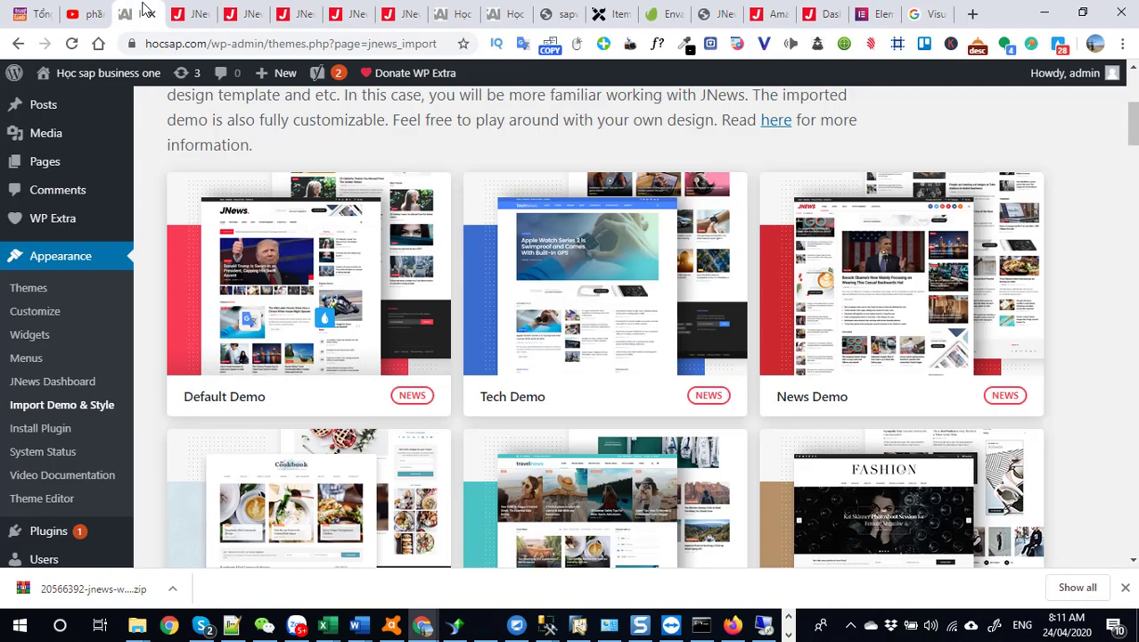
{"action": "left_click", "coordinate": [223, 300]}
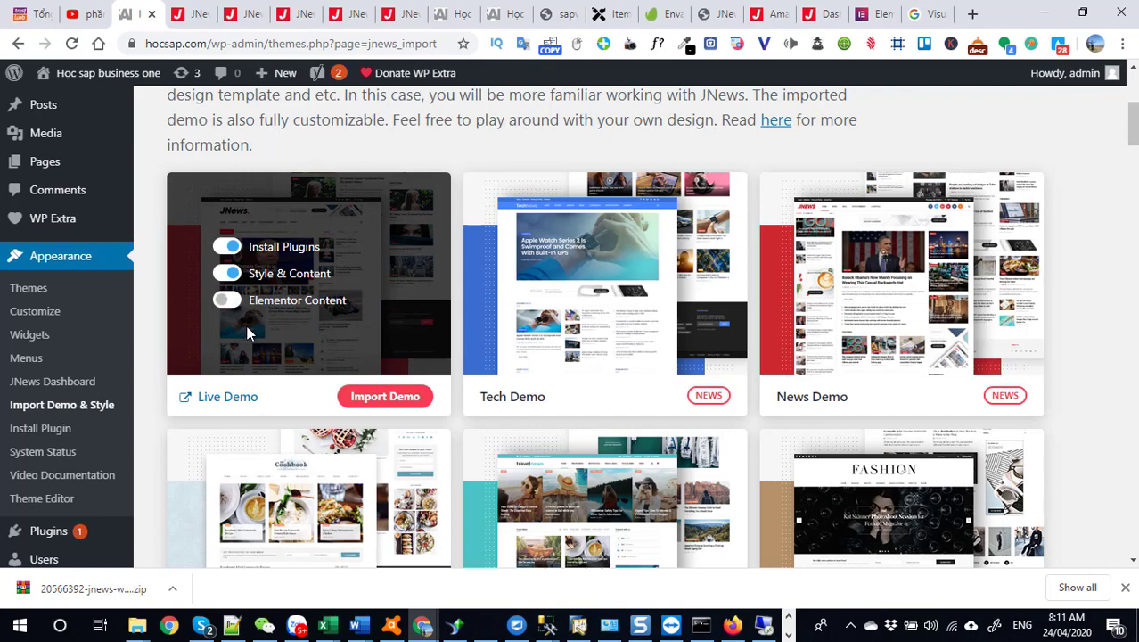
{"action": "scroll", "coordinate": [343, 347], "scroll_direction": "up", "scroll_amount": 2}
{"action": "scroll", "coordinate": [339, 401], "scroll_direction": "down", "scroll_amount": 1}
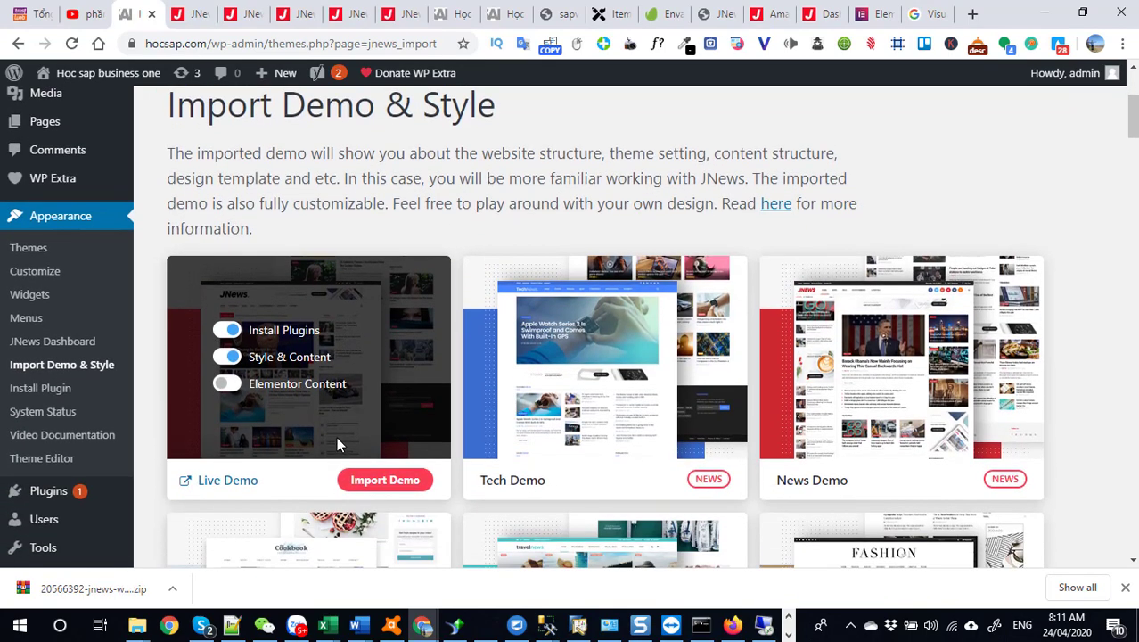
{"action": "left_click", "coordinate": [370, 482]}
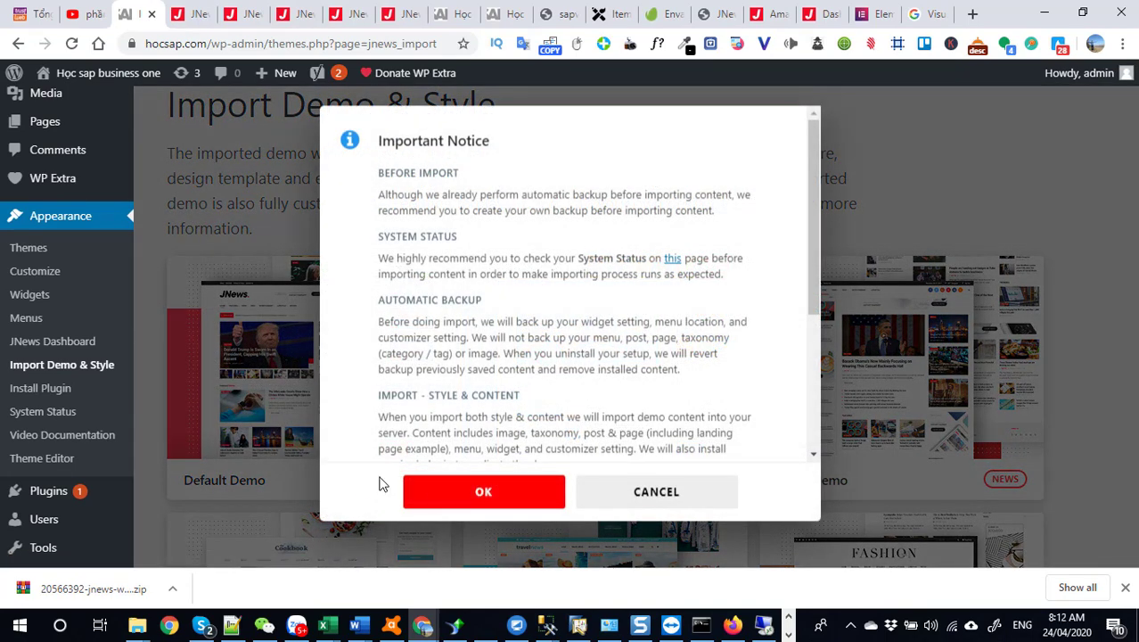
{"action": "scroll", "coordinate": [575, 409], "scroll_direction": "down", "scroll_amount": 3}
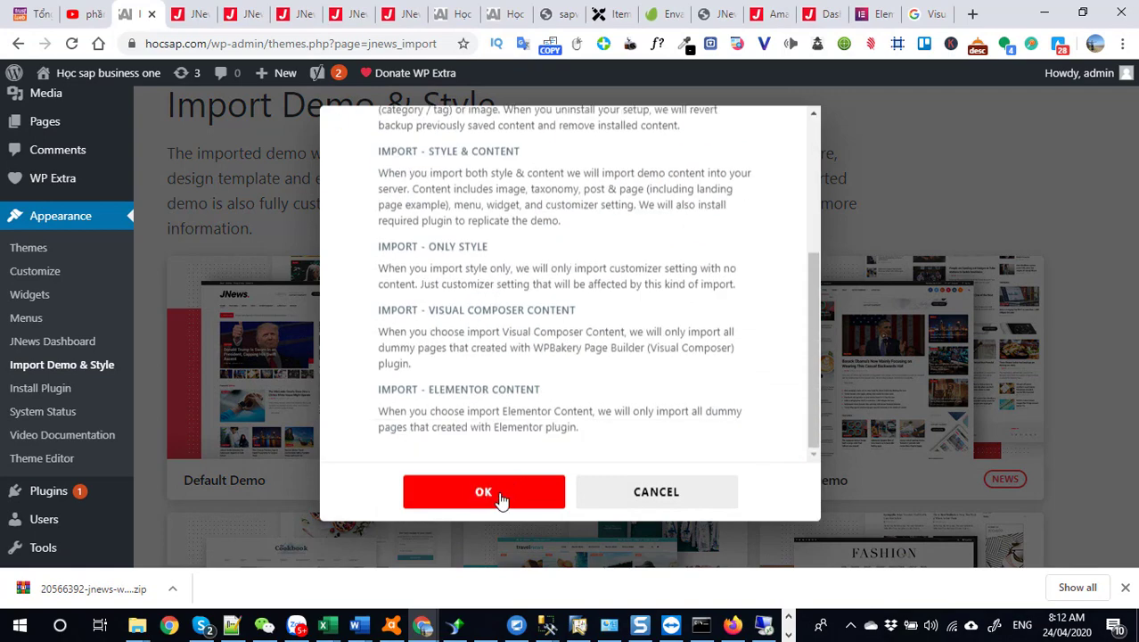
{"action": "left_click", "coordinate": [501, 497]}
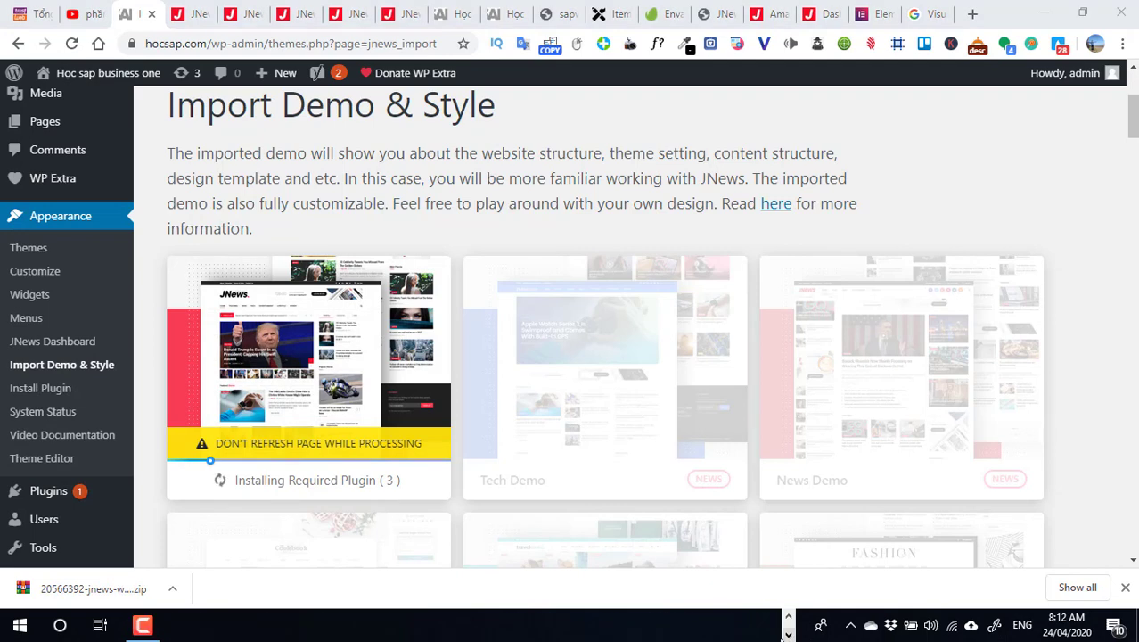
{"action": "left_click", "coordinate": [142, 625]}
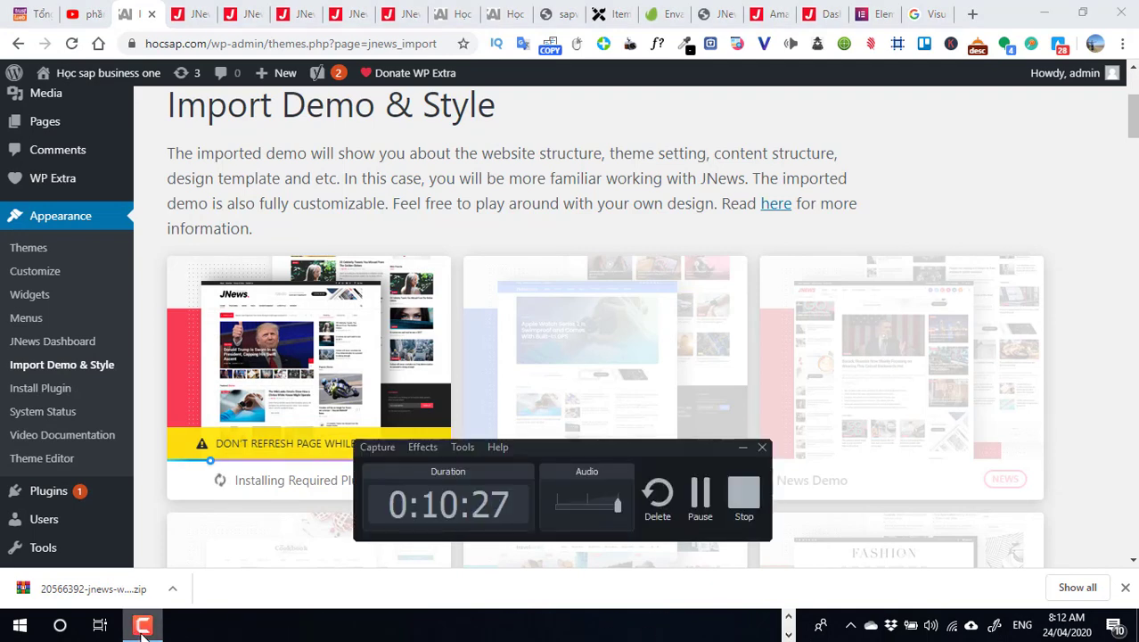
{"action": "left_click", "coordinate": [143, 625]}
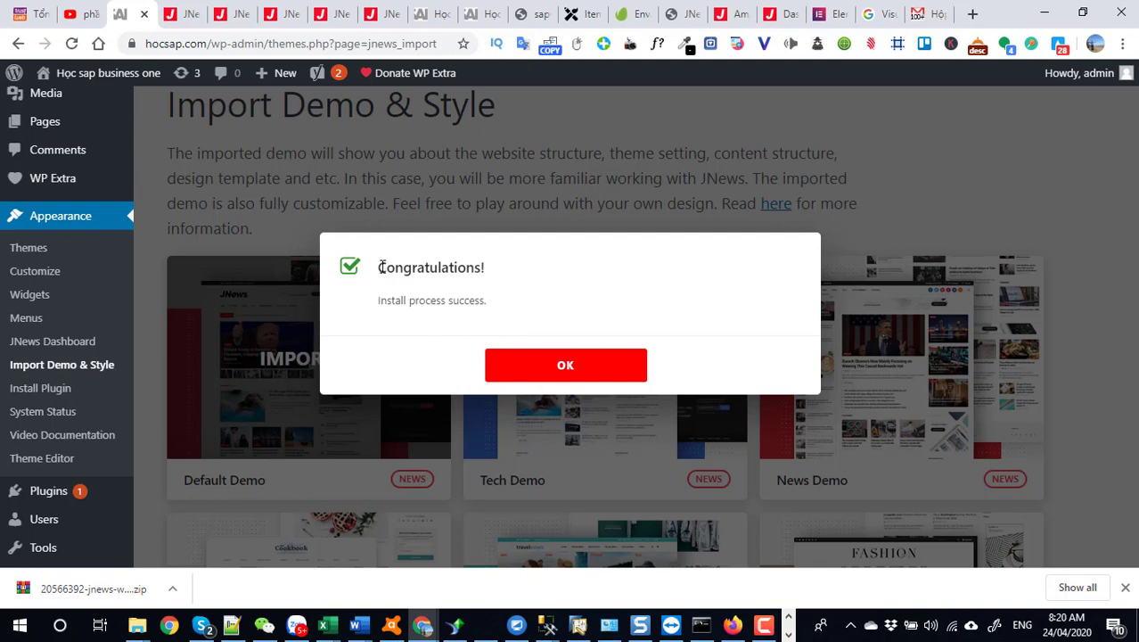
- Close the import completion dialog and open the hocsap.com front end in a new browser tab
{"action": "left_click", "coordinate": [552, 366]}
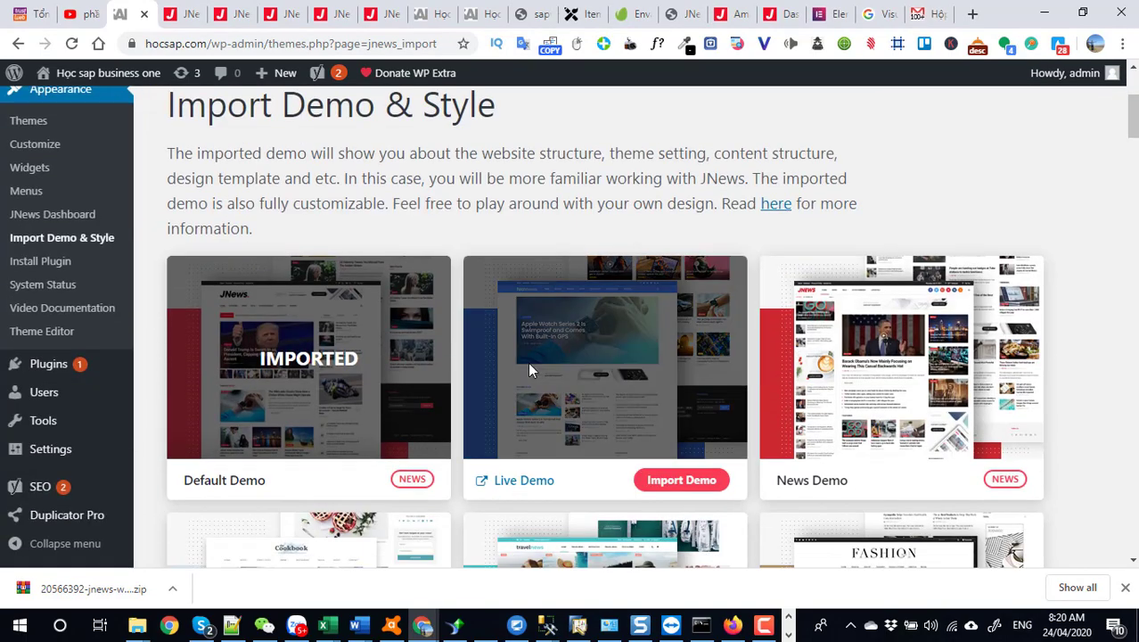
{"action": "scroll", "coordinate": [527, 362], "scroll_direction": "up", "scroll_amount": 3}
{"action": "mouse_move", "coordinate": [98, 72]}
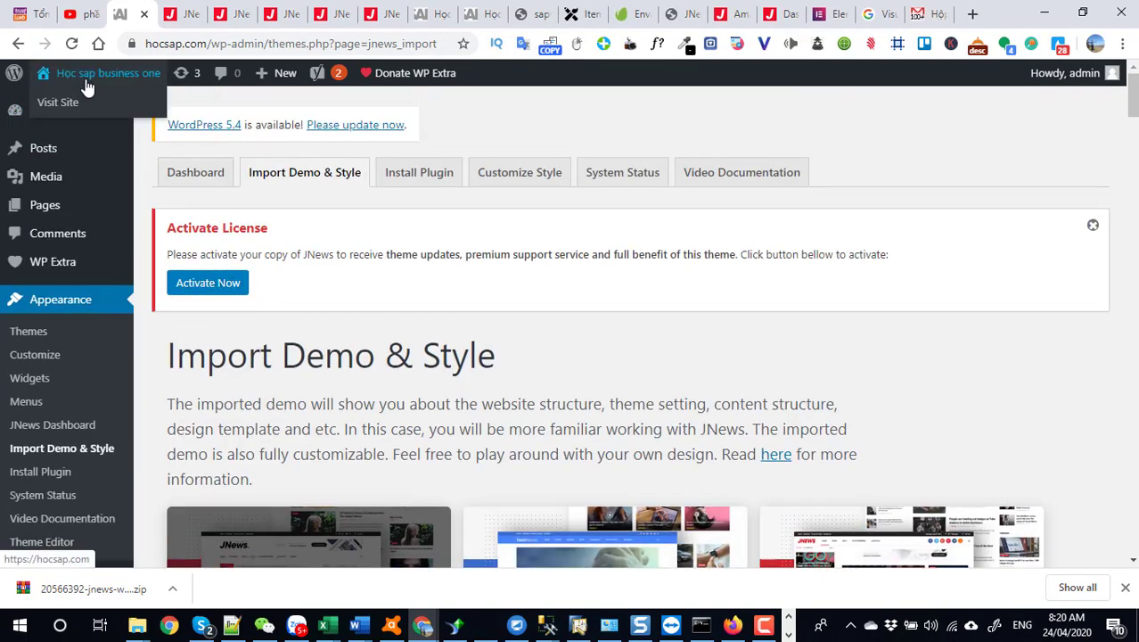
{"action": "right_click", "coordinate": [77, 102]}
{"action": "left_click", "coordinate": [90, 110]}
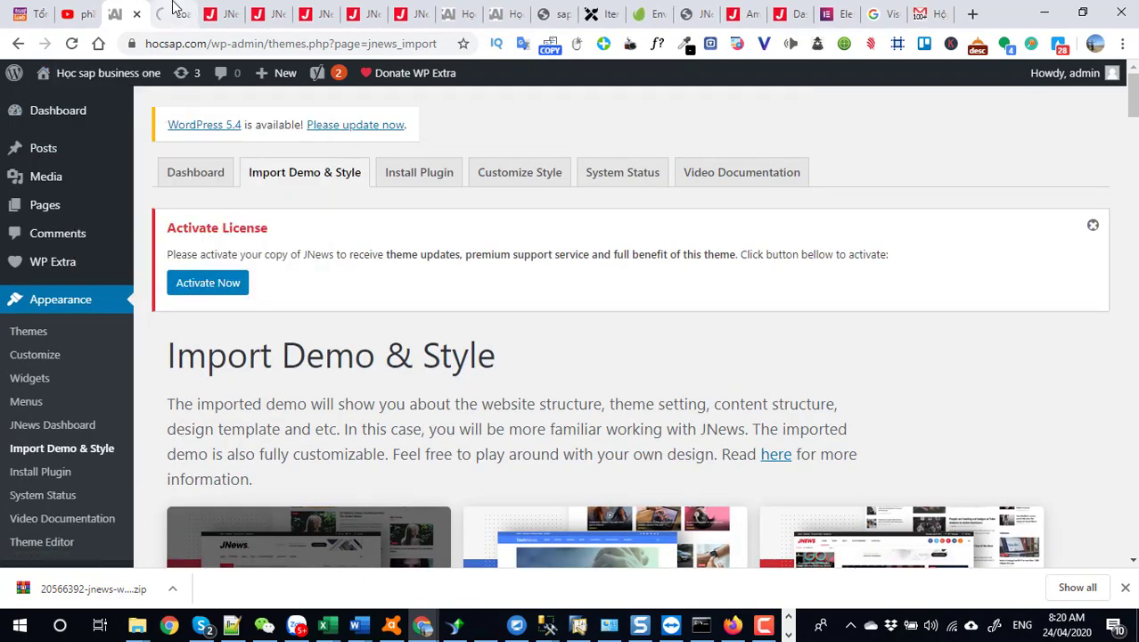
{"action": "left_click", "coordinate": [170, 13]}
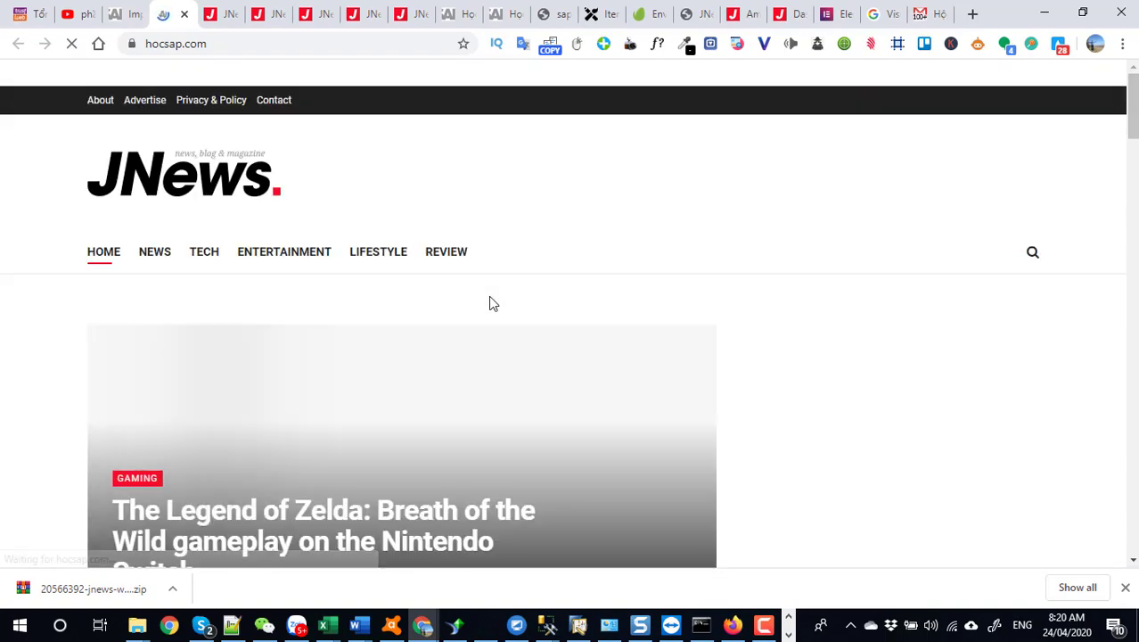
- Examine the hocsap.com home page with the imported demo, from its header and featured stories down through the news sections
{"action": "scroll", "coordinate": [503, 348], "scroll_direction": "down", "scroll_amount": 3}
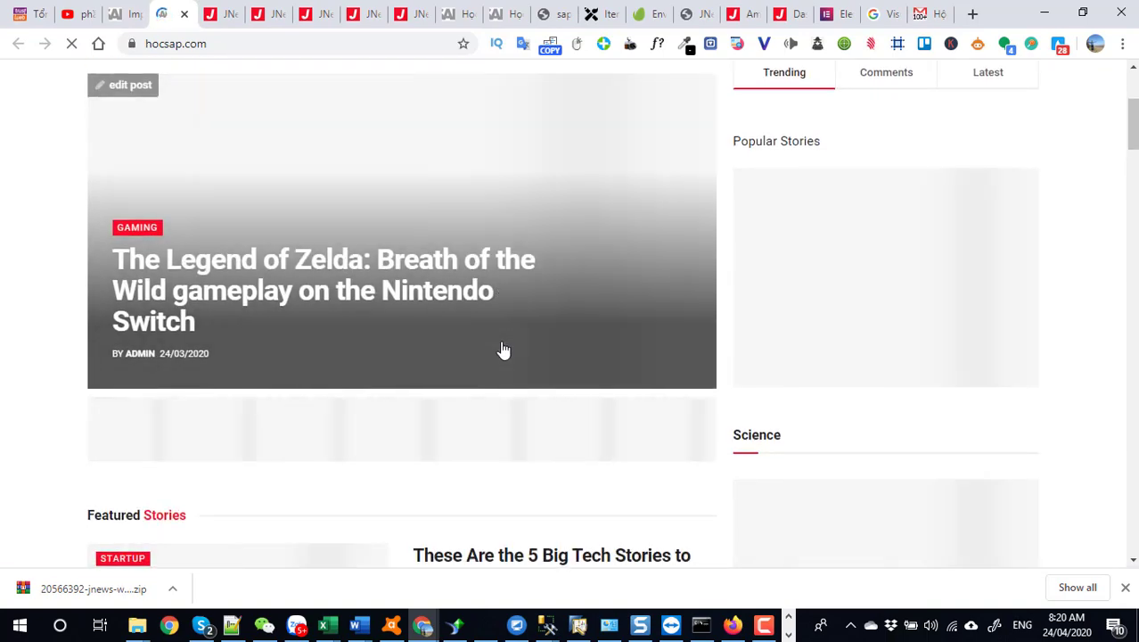
{"action": "scroll", "coordinate": [503, 349], "scroll_direction": "down", "scroll_amount": 8}
{"action": "scroll", "coordinate": [502, 347], "scroll_direction": "down", "scroll_amount": 9}
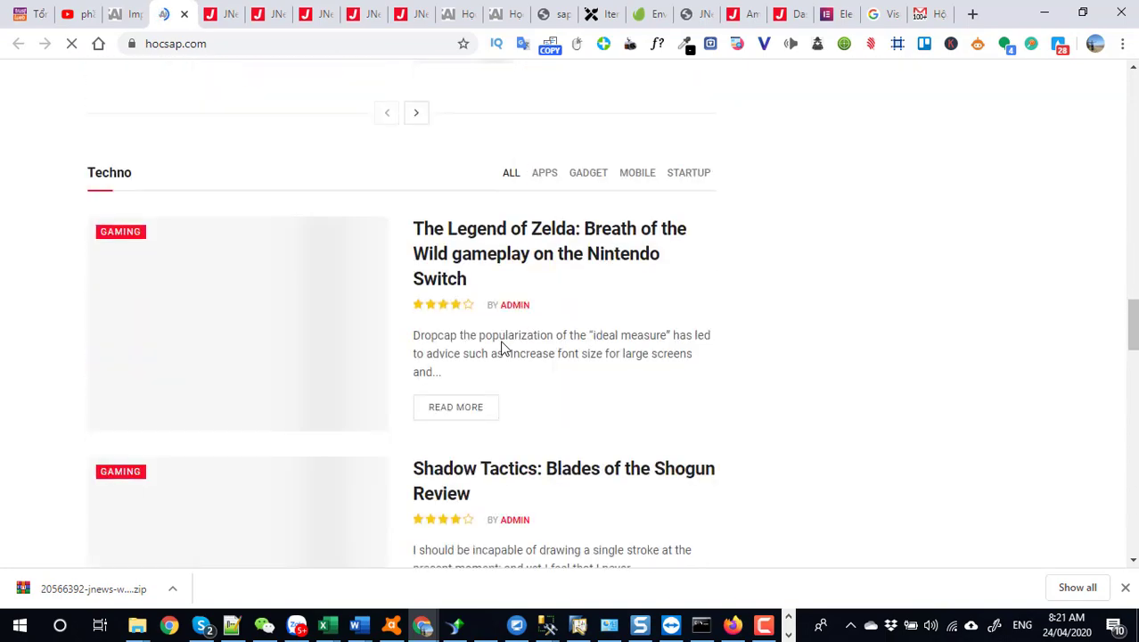
{"action": "scroll", "coordinate": [502, 347], "scroll_direction": "up", "scroll_amount": 6}
{"action": "scroll", "coordinate": [503, 347], "scroll_direction": "up", "scroll_amount": 5}
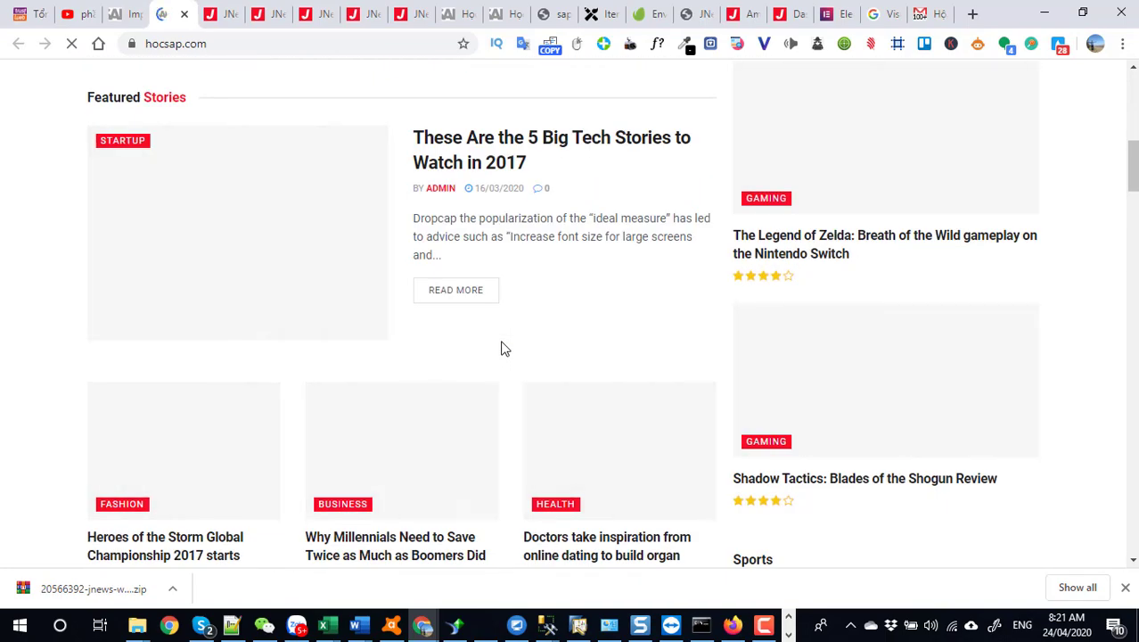
{"action": "scroll", "coordinate": [502, 349], "scroll_direction": "up", "scroll_amount": 5}
{"action": "scroll", "coordinate": [503, 350], "scroll_direction": "up", "scroll_amount": 4}
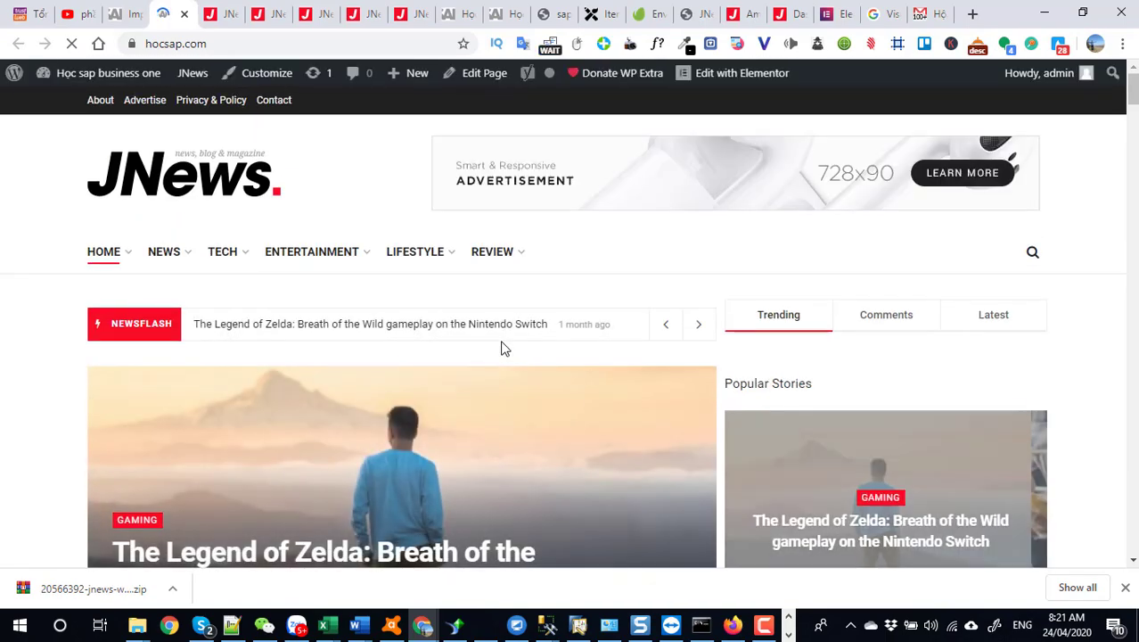
{"action": "scroll", "coordinate": [503, 347], "scroll_direction": "down", "scroll_amount": 12}
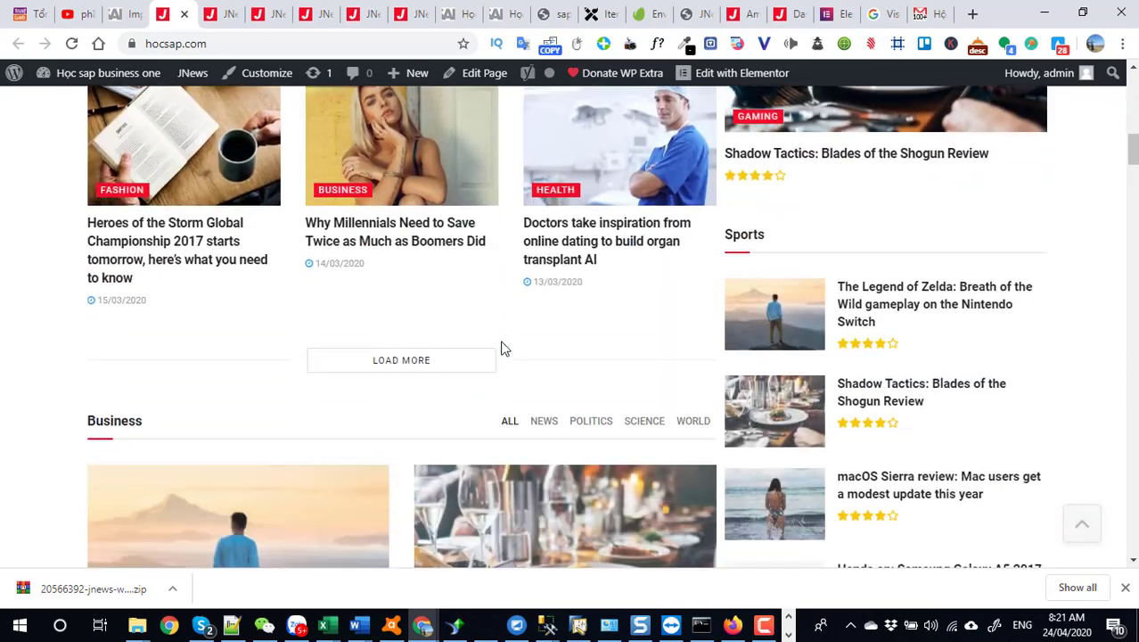
{"action": "scroll", "coordinate": [503, 347], "scroll_direction": "down", "scroll_amount": 7}
{"action": "scroll", "coordinate": [504, 349], "scroll_direction": "down", "scroll_amount": 7}
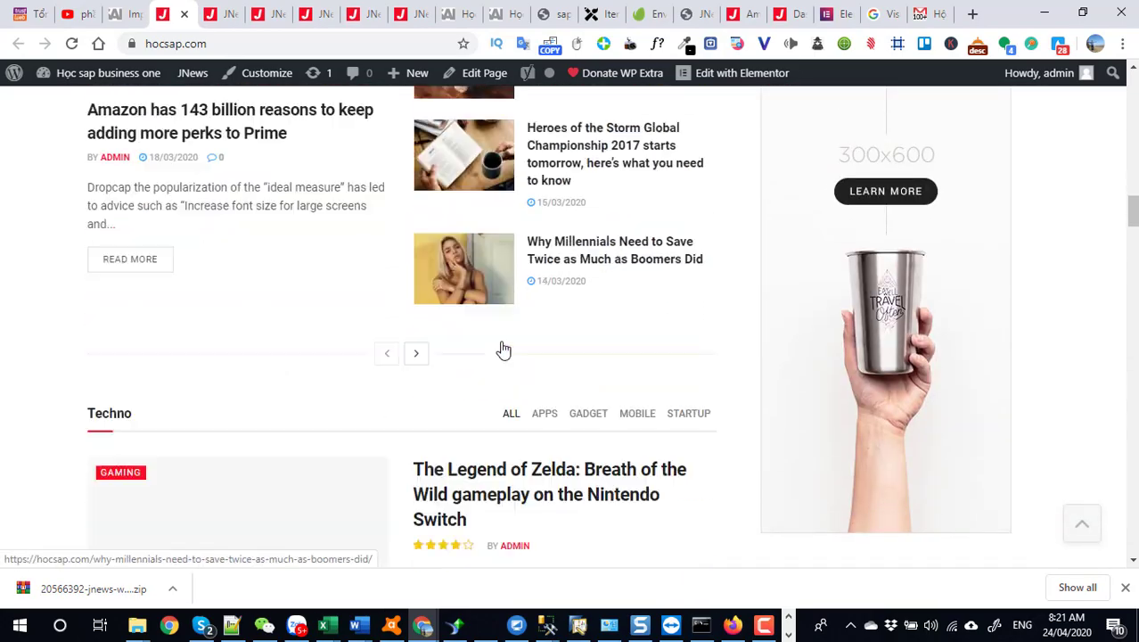
{"action": "scroll", "coordinate": [503, 349], "scroll_direction": "up", "scroll_amount": 10}
{"action": "scroll", "coordinate": [504, 349], "scroll_direction": "up", "scroll_amount": 10}
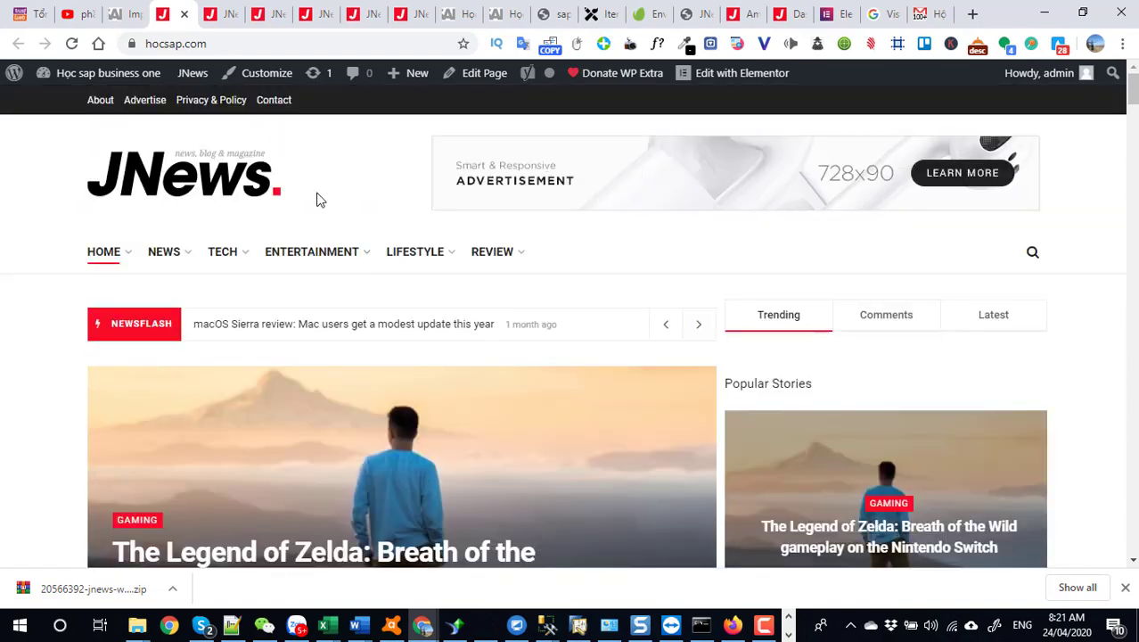
{"action": "scroll", "coordinate": [410, 422], "scroll_direction": "down", "scroll_amount": 15}
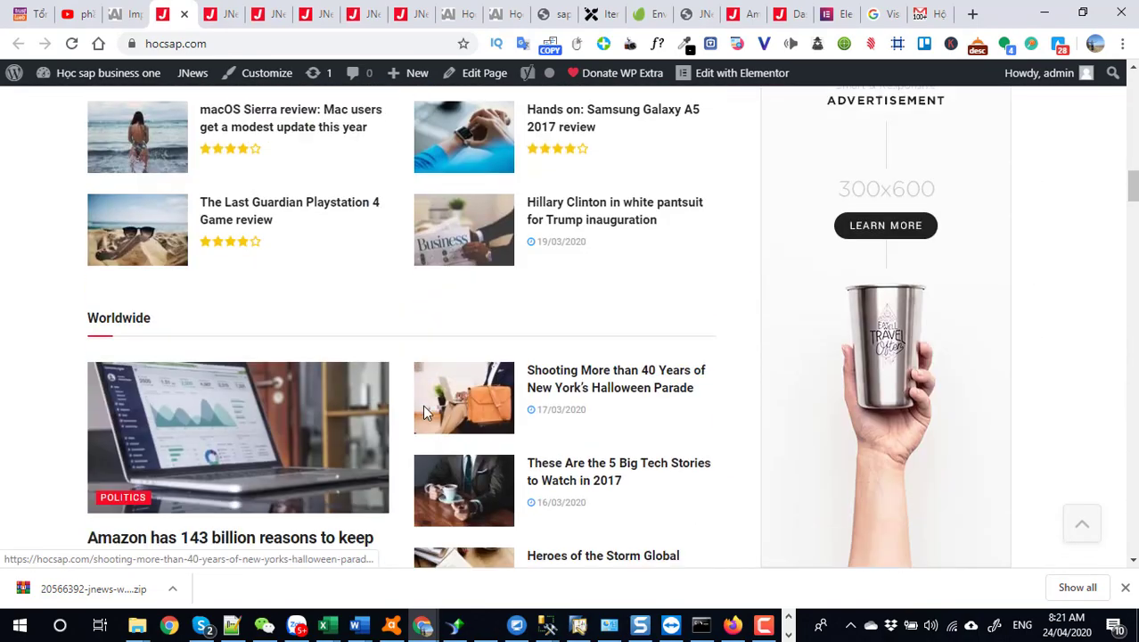
{"action": "scroll", "coordinate": [425, 405], "scroll_direction": "down", "scroll_amount": 20}
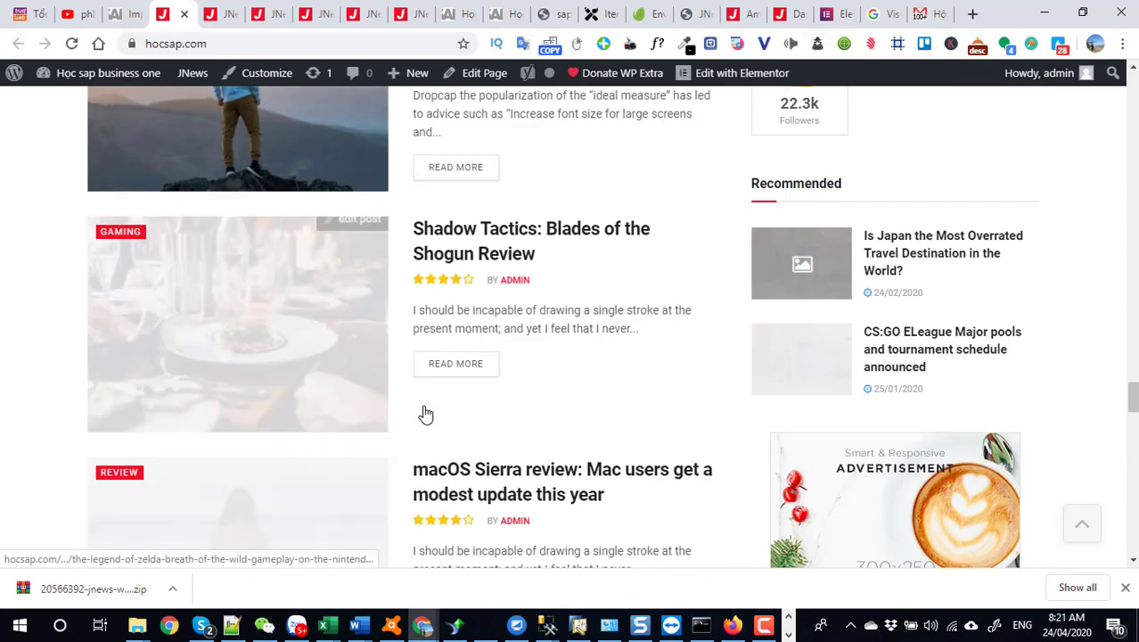
- Finish viewing the home page's lower sections, return to the WordPress admin and review the imported pages in the Pages list
{"action": "scroll", "coordinate": [424, 408], "scroll_direction": "down", "scroll_amount": 10}
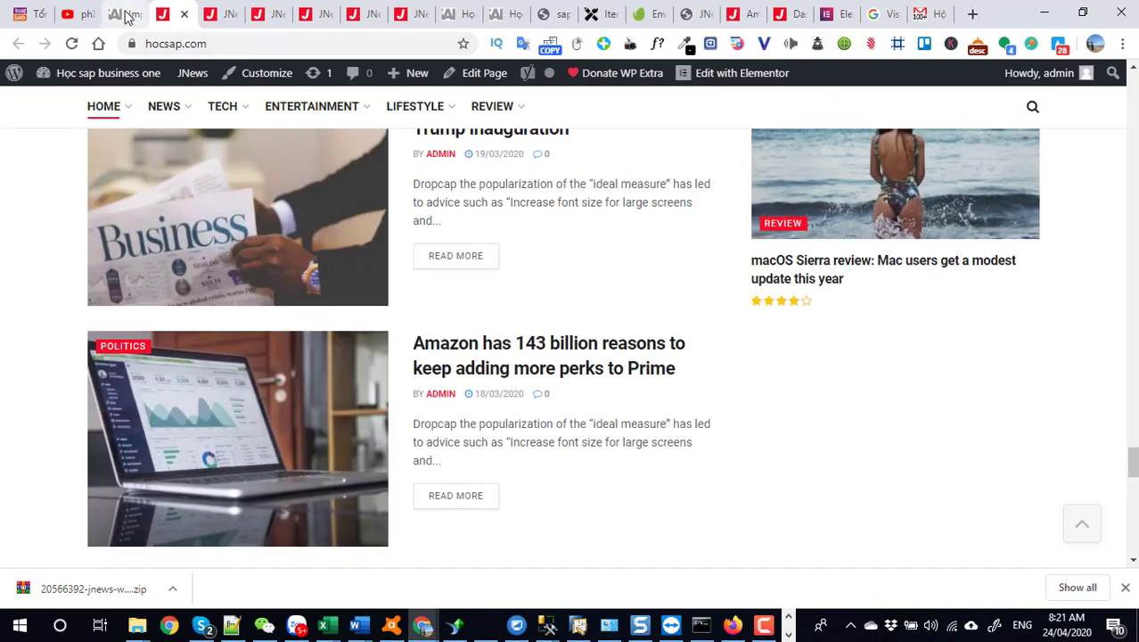
{"action": "left_click", "coordinate": [127, 14]}
{"action": "mouse_move", "coordinate": [43, 207]}
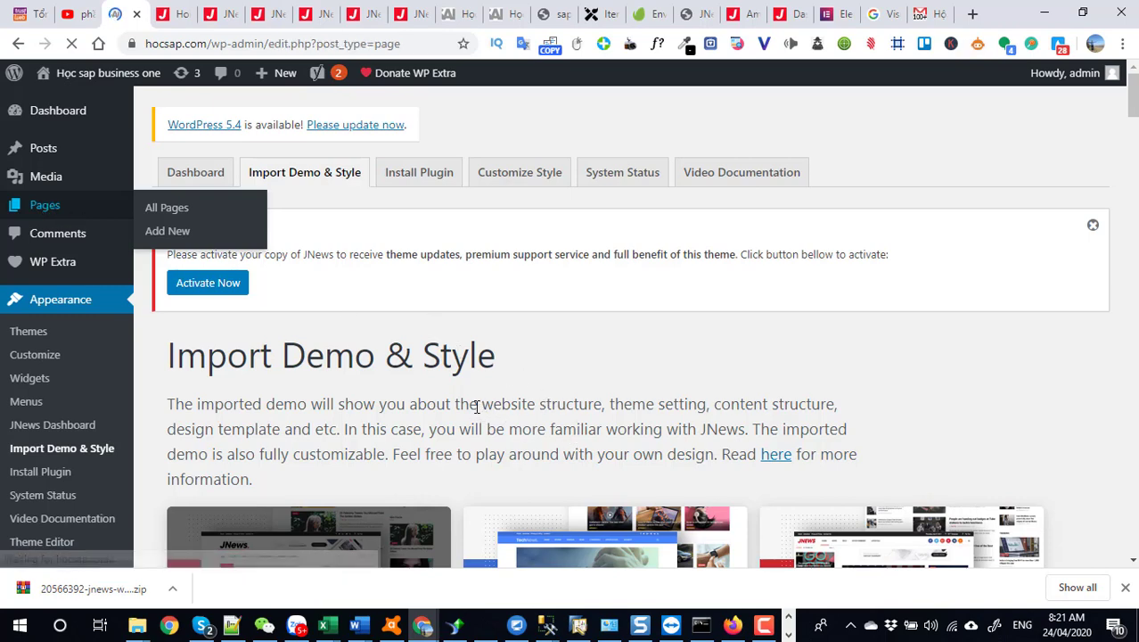
{"action": "scroll", "coordinate": [477, 406], "scroll_direction": "down", "scroll_amount": 3}
{"action": "scroll", "coordinate": [312, 384], "scroll_direction": "down", "scroll_amount": 2}
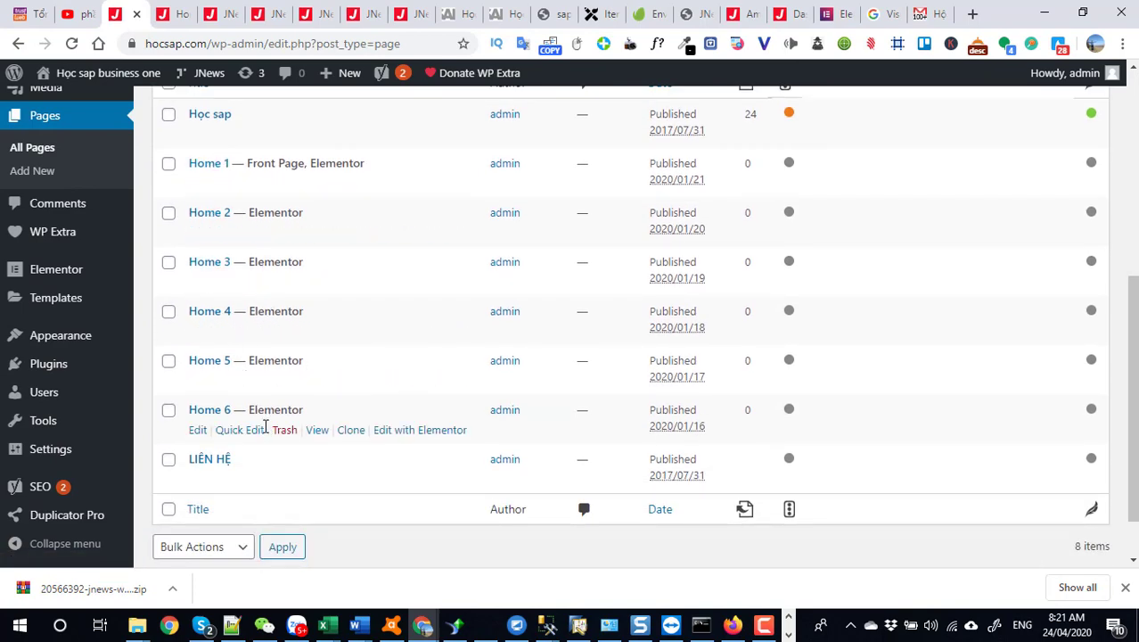
{"action": "scroll", "coordinate": [486, 407], "scroll_direction": "up", "scroll_amount": 2}
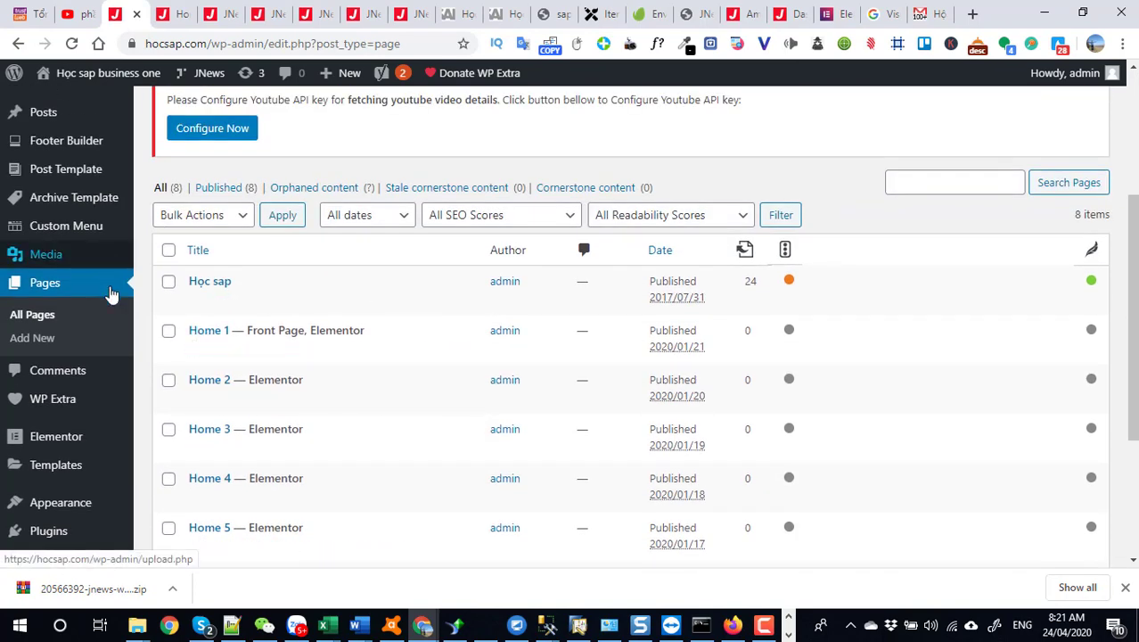
- Open the list of all posts and look through the imported demo articles with their categories and tags
{"action": "scroll", "coordinate": [107, 231], "scroll_direction": "up", "scroll_amount": 2}
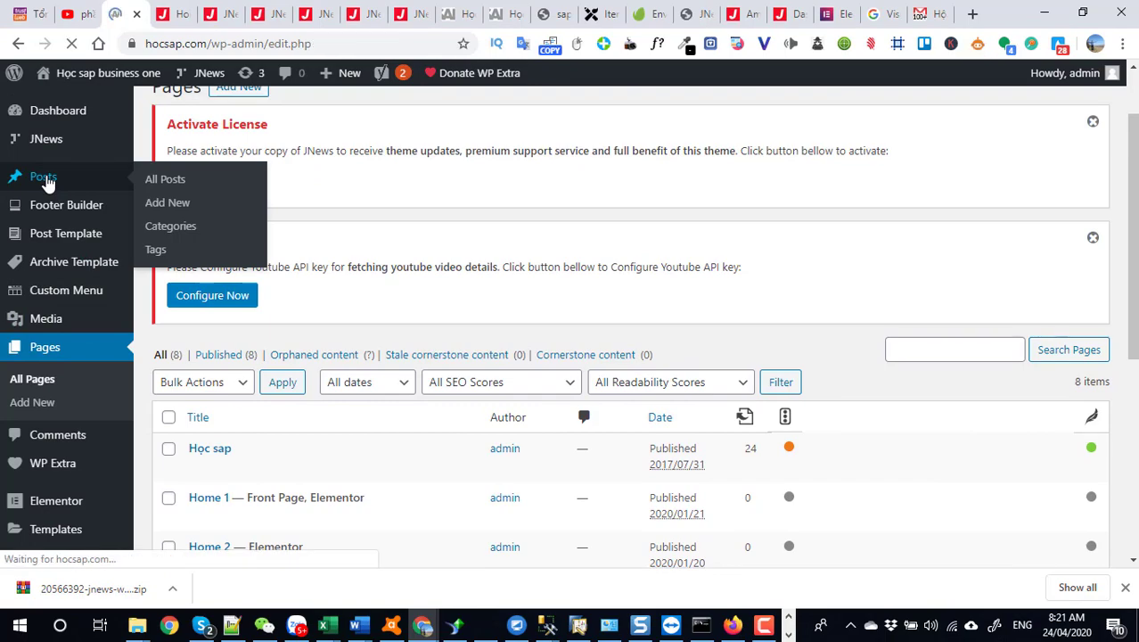
{"action": "scroll", "coordinate": [295, 366], "scroll_direction": "down", "scroll_amount": 10}
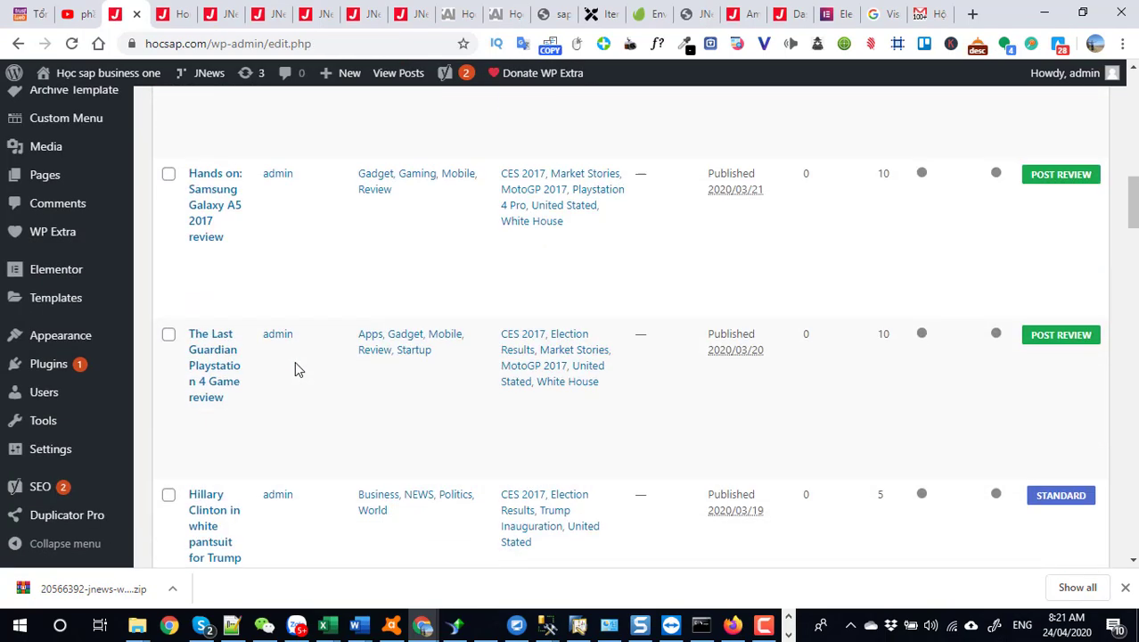
{"action": "scroll", "coordinate": [296, 369], "scroll_direction": "down", "scroll_amount": 12}
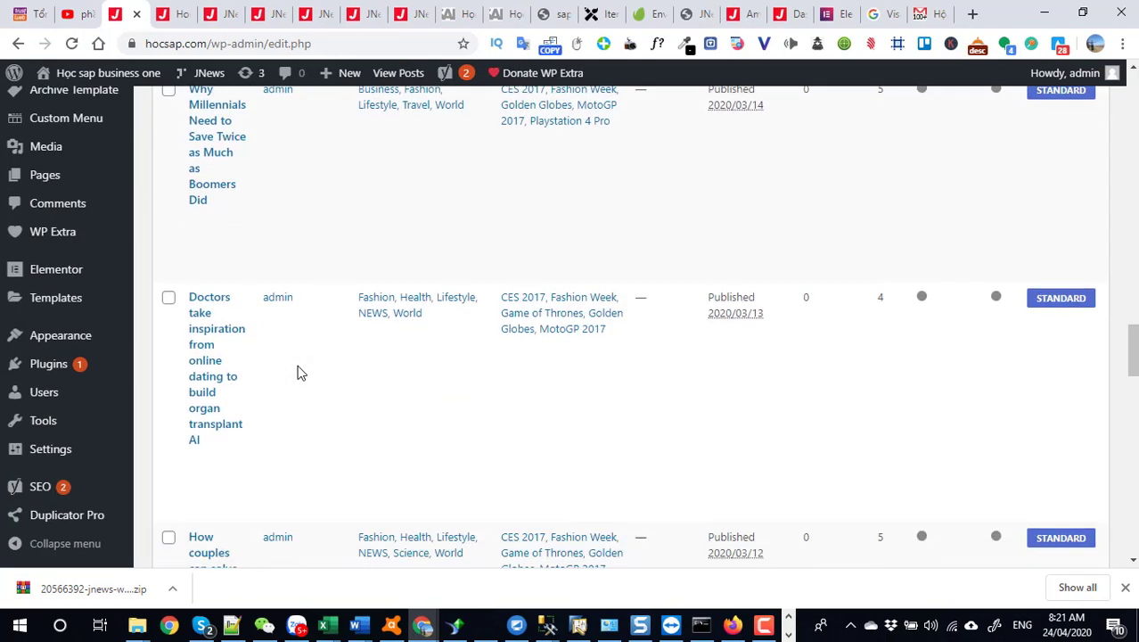
{"action": "scroll", "coordinate": [299, 372], "scroll_direction": "down", "scroll_amount": 15}
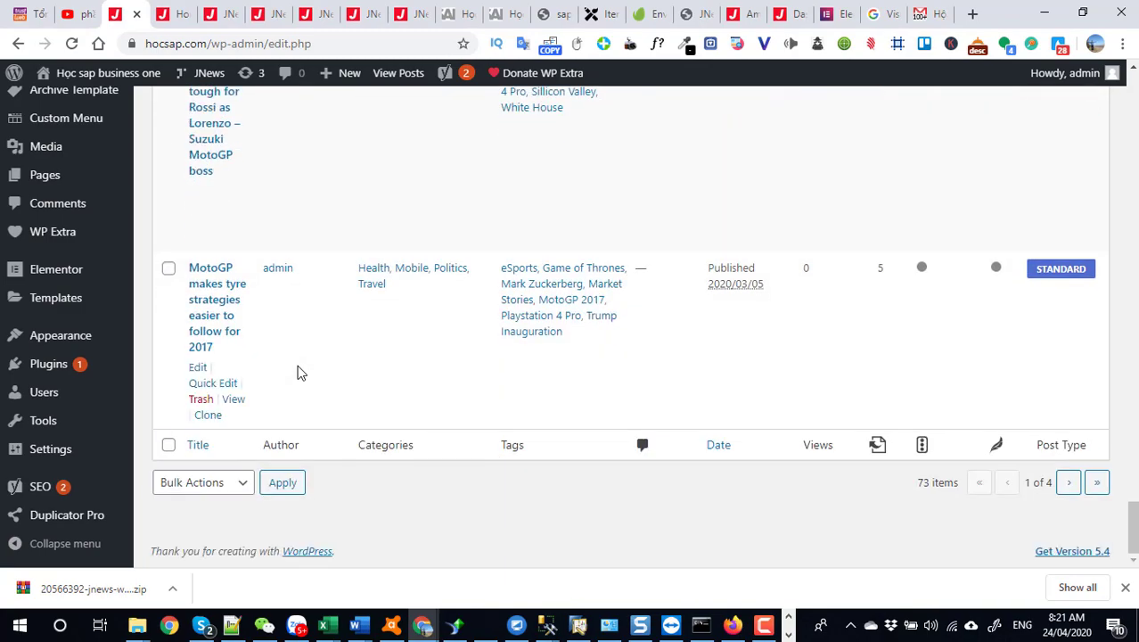
{"action": "scroll", "coordinate": [299, 373], "scroll_direction": "up", "scroll_amount": 15}
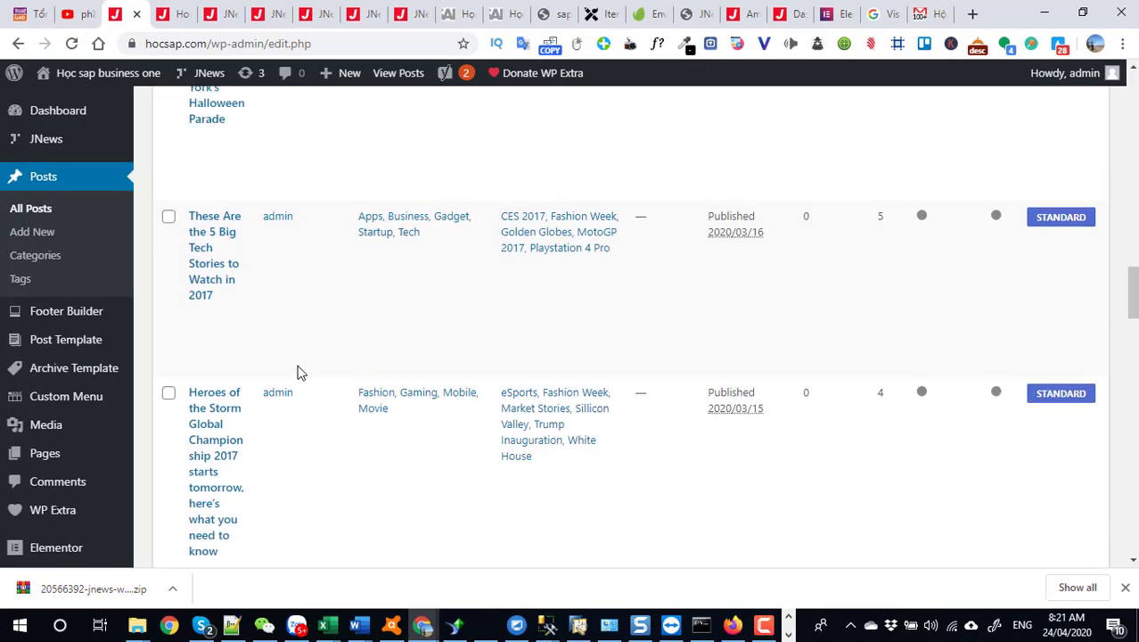
- Open the post categories and look through the imported category list, including Travel, NEWS and Business
{"action": "scroll", "coordinate": [299, 372], "scroll_direction": "up", "scroll_amount": 15}
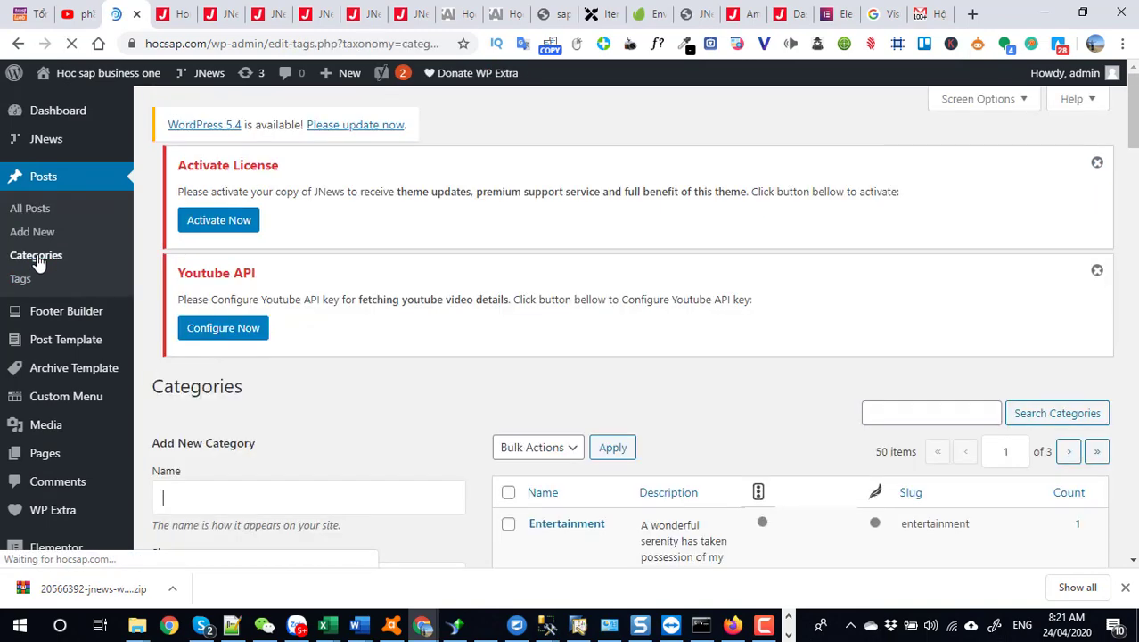
{"action": "scroll", "coordinate": [587, 457], "scroll_direction": "down", "scroll_amount": 8}
{"action": "scroll", "coordinate": [586, 457], "scroll_direction": "down", "scroll_amount": 15}
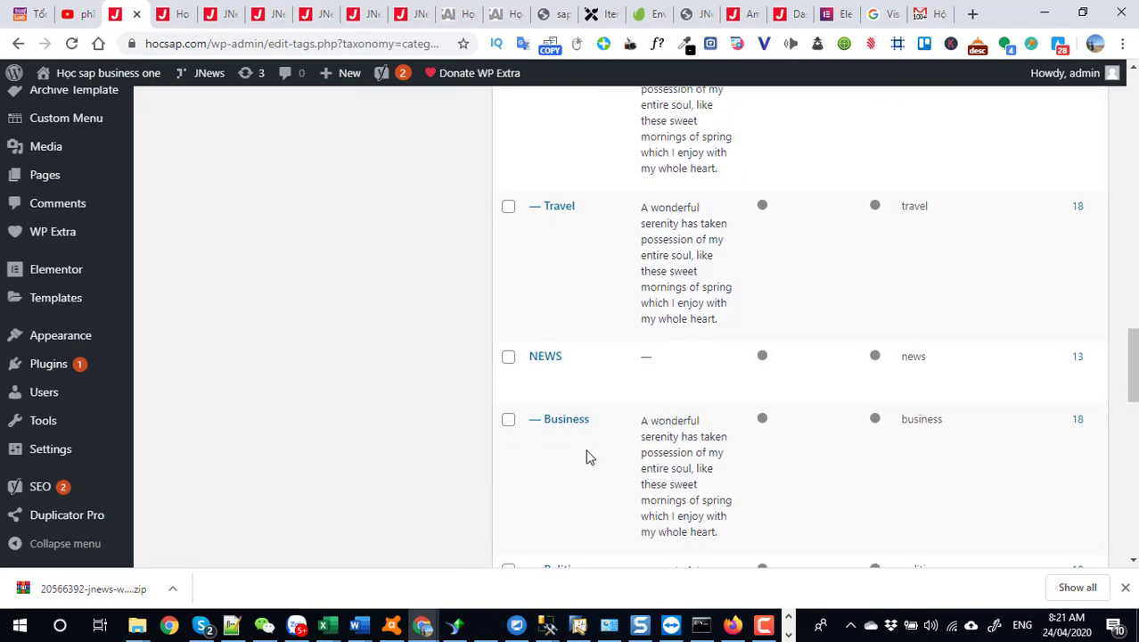
{"action": "scroll", "coordinate": [587, 457], "scroll_direction": "up", "scroll_amount": 20}
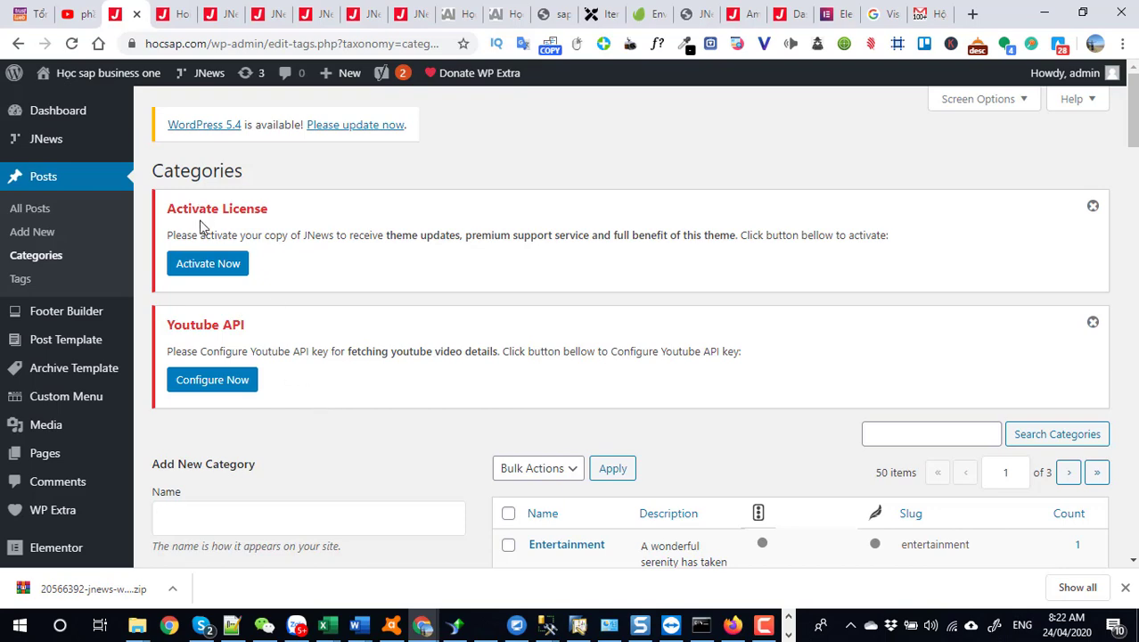
- Switch back to the hocsap.com home page and review its sections from the lower stories up to the header
{"action": "left_click", "coordinate": [155, 24]}
{"action": "scroll", "coordinate": [521, 408], "scroll_direction": "up", "scroll_amount": 15}
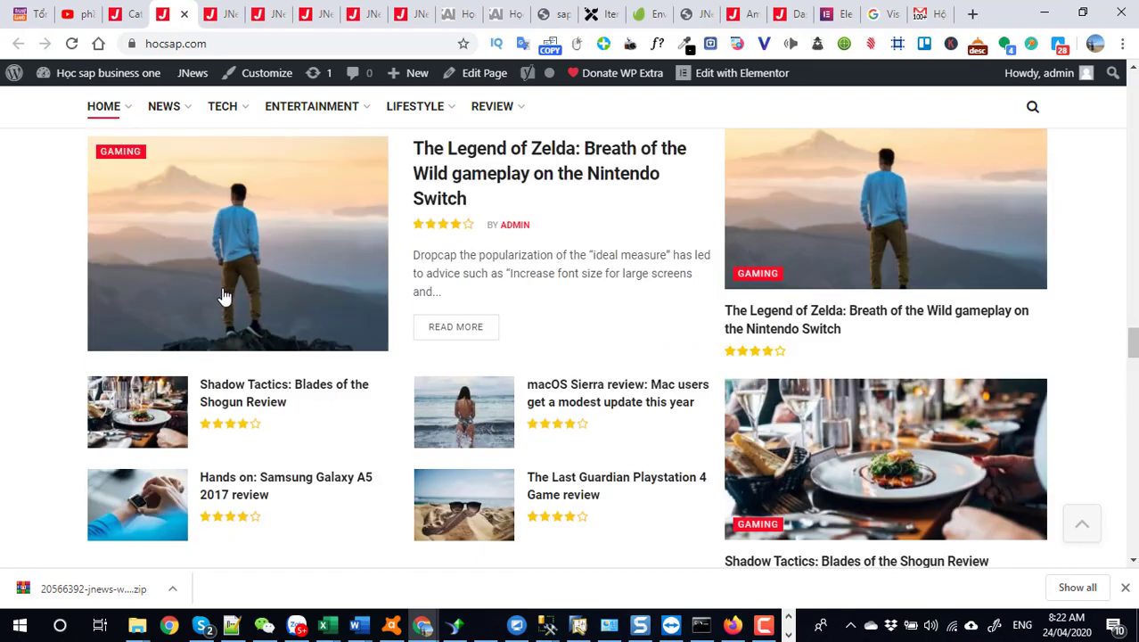
{"action": "scroll", "coordinate": [223, 296], "scroll_direction": "up", "scroll_amount": 10}
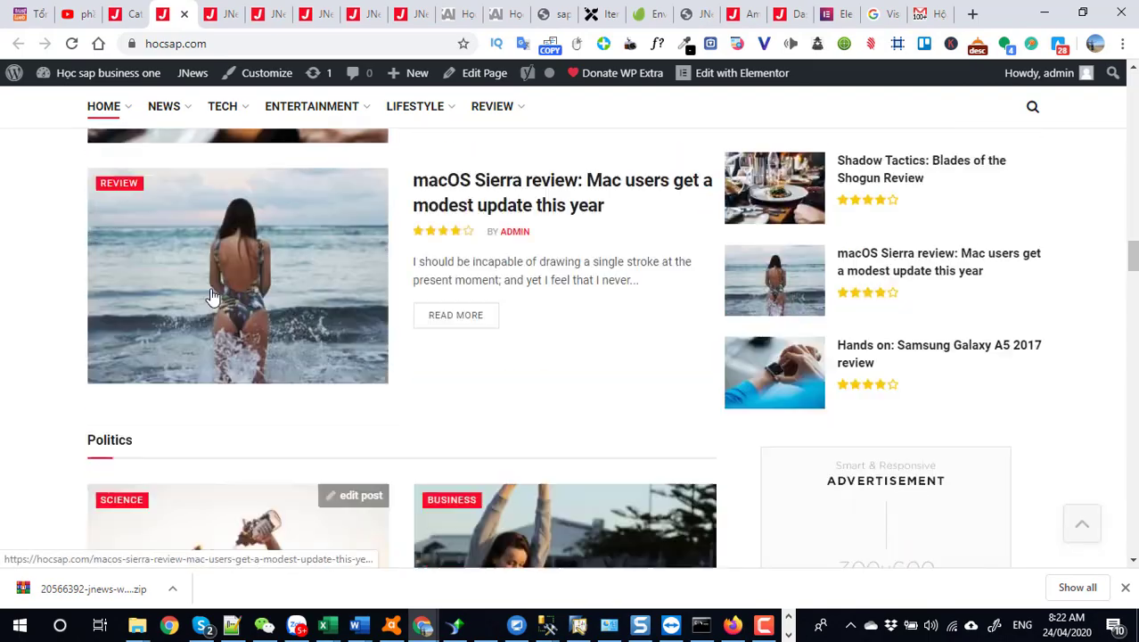
{"action": "scroll", "coordinate": [211, 297], "scroll_direction": "up", "scroll_amount": 15}
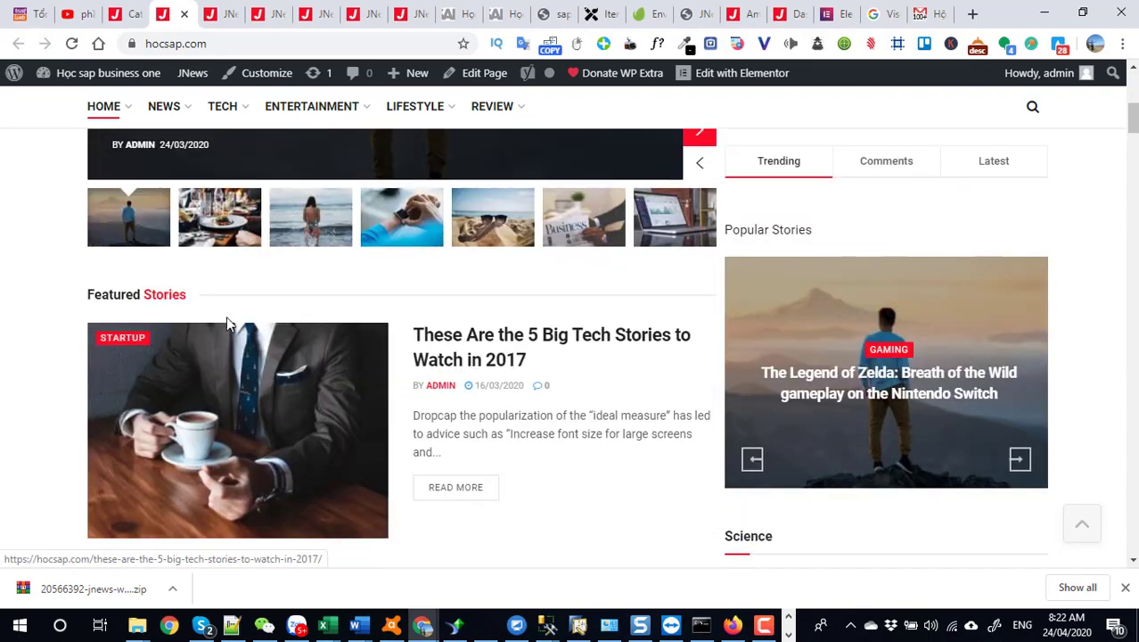
{"action": "scroll", "coordinate": [225, 322], "scroll_direction": "up", "scroll_amount": 10}
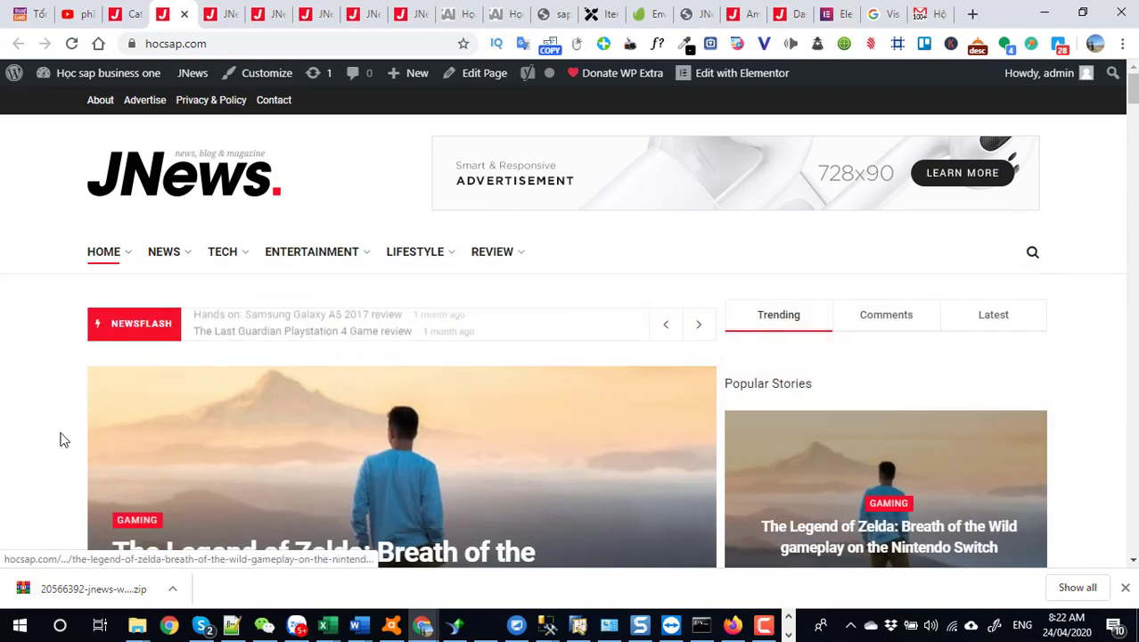
- Advance the home page's featured slider to the Samsung Galaxy A5 review and look over the Featured Stories and Business sections
{"action": "scroll", "coordinate": [432, 322], "scroll_direction": "down", "scroll_amount": 3}
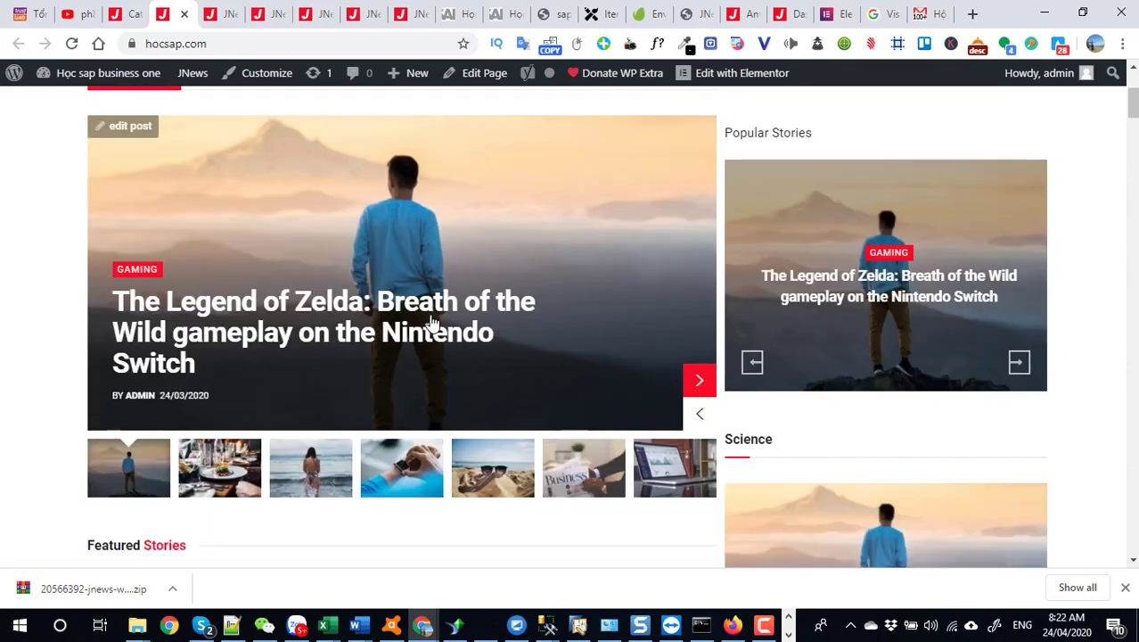
{"action": "left_click", "coordinate": [700, 384]}
{"action": "left_click", "coordinate": [700, 384]}
{"action": "scroll", "coordinate": [384, 419], "scroll_direction": "down", "scroll_amount": 1}
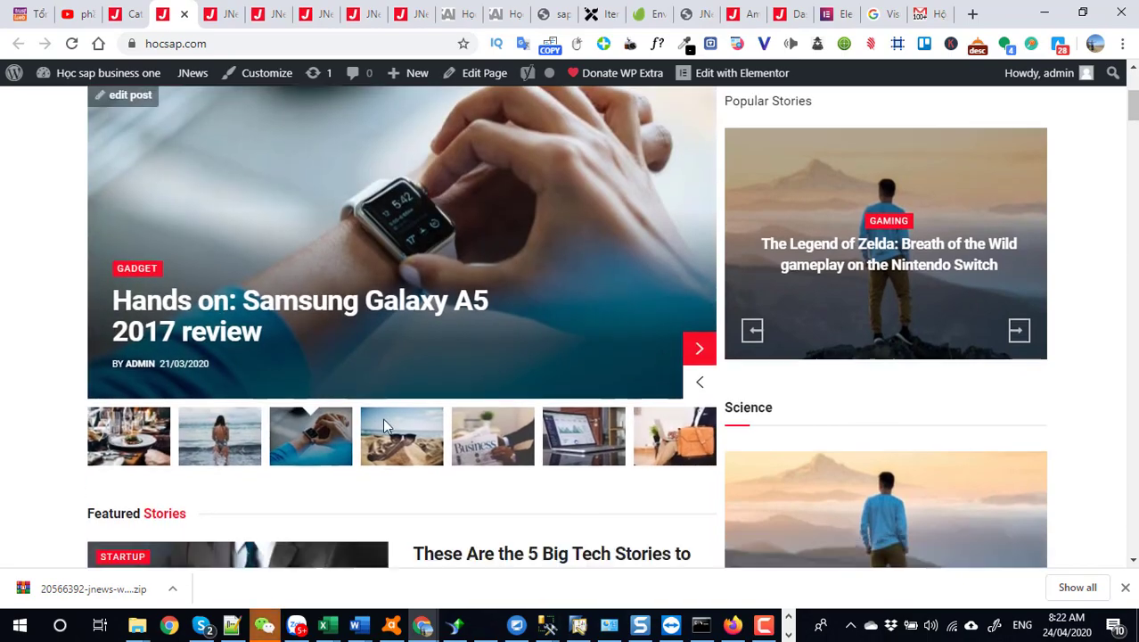
{"action": "scroll", "coordinate": [383, 423], "scroll_direction": "down", "scroll_amount": 15}
{"action": "scroll", "coordinate": [413, 380], "scroll_direction": "up", "scroll_amount": 5}
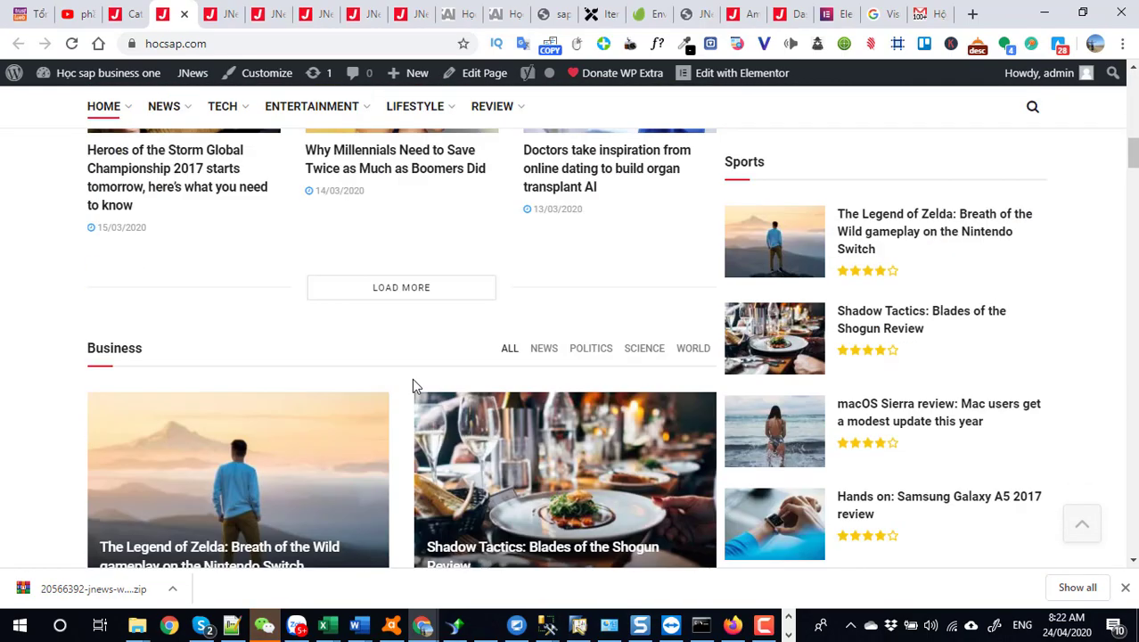
{"action": "scroll", "coordinate": [412, 377], "scroll_direction": "up", "scroll_amount": 10}
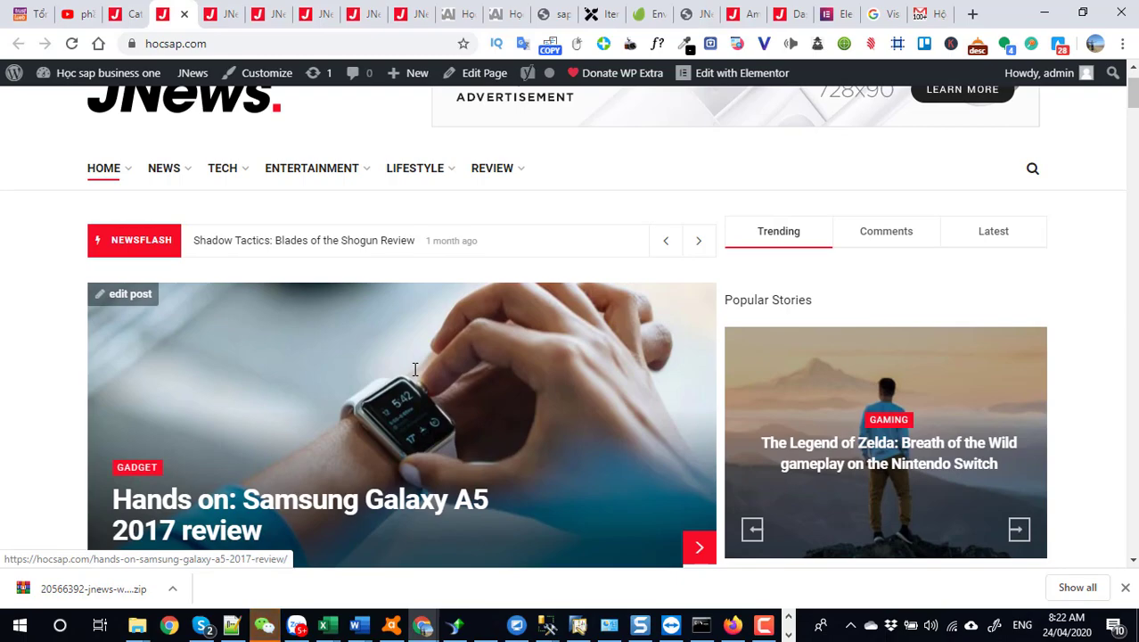